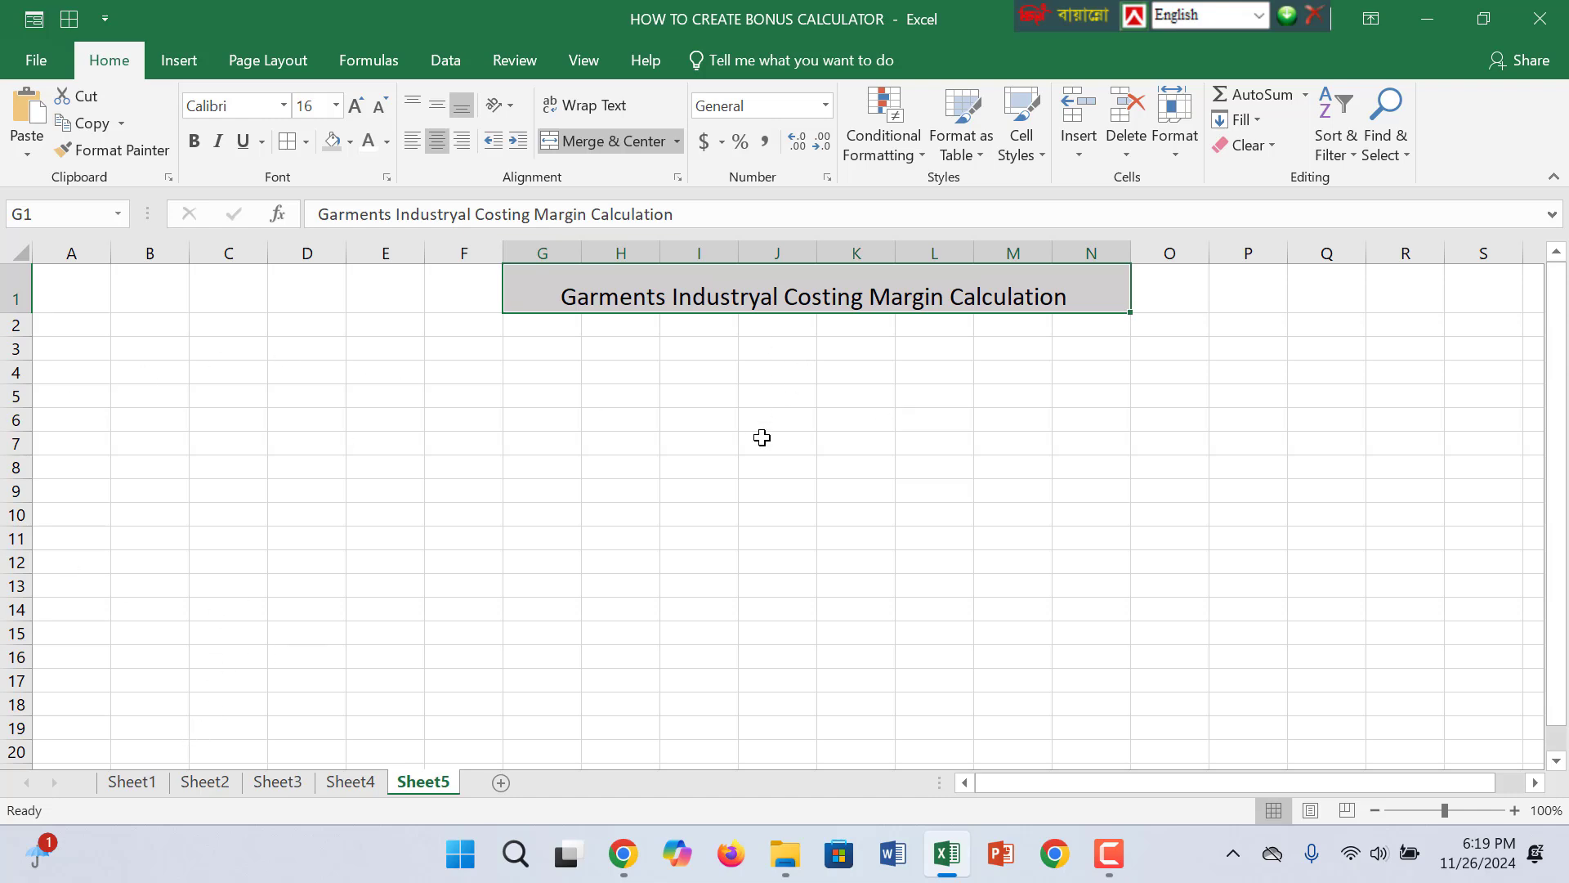
Enter the label "Dated :" in cell B3.
left_click(1109, 867)
left_click(191, 350)
left_click(204, 401)
left_click(145, 373)
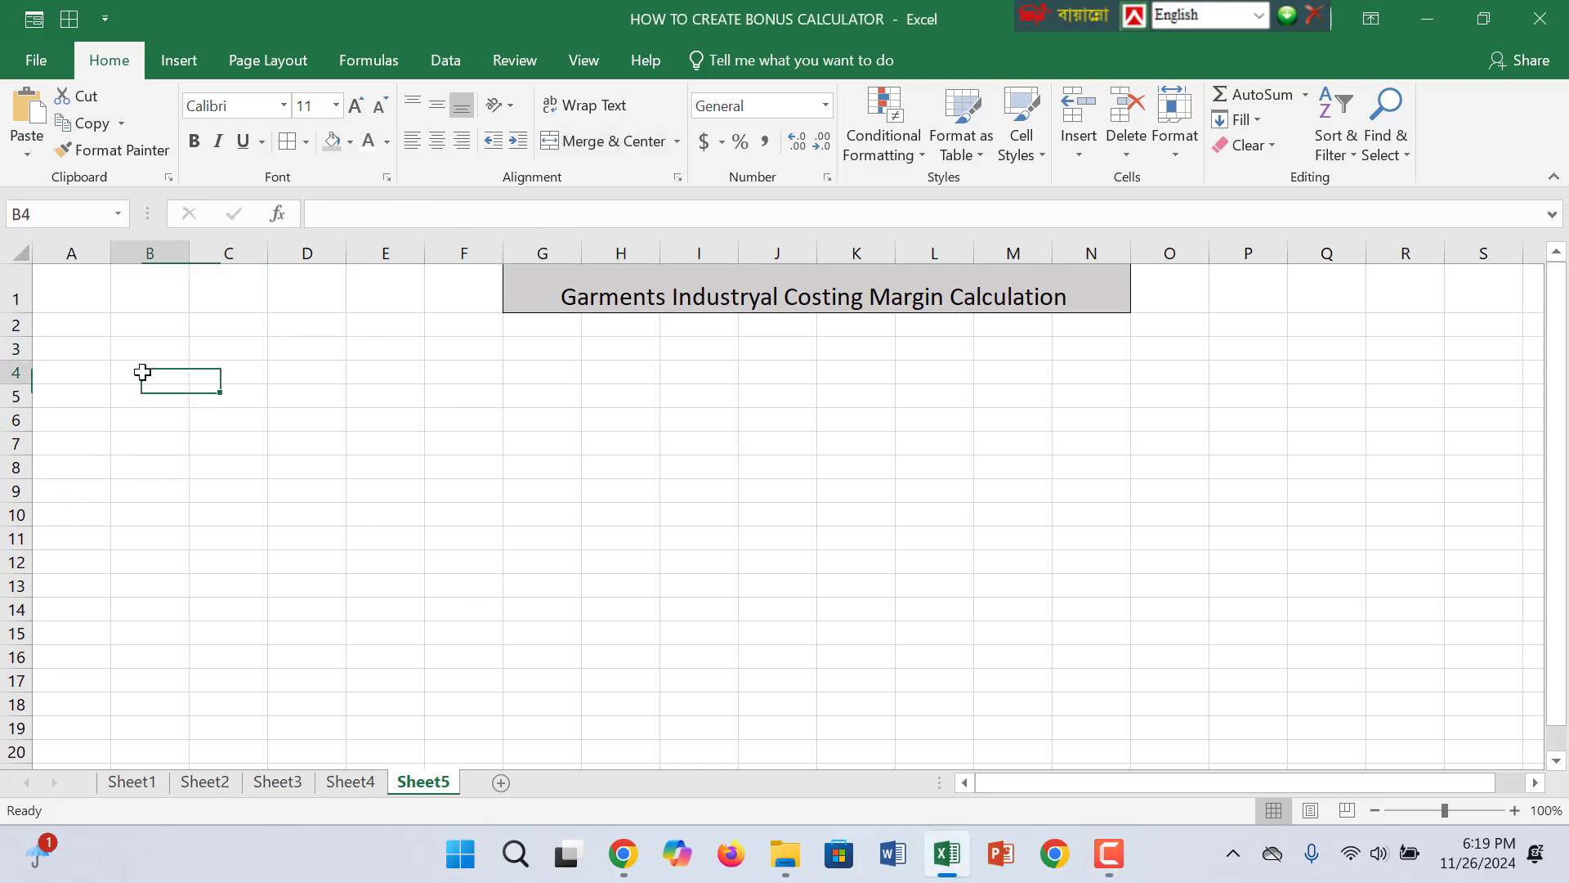
left_click(156, 350)
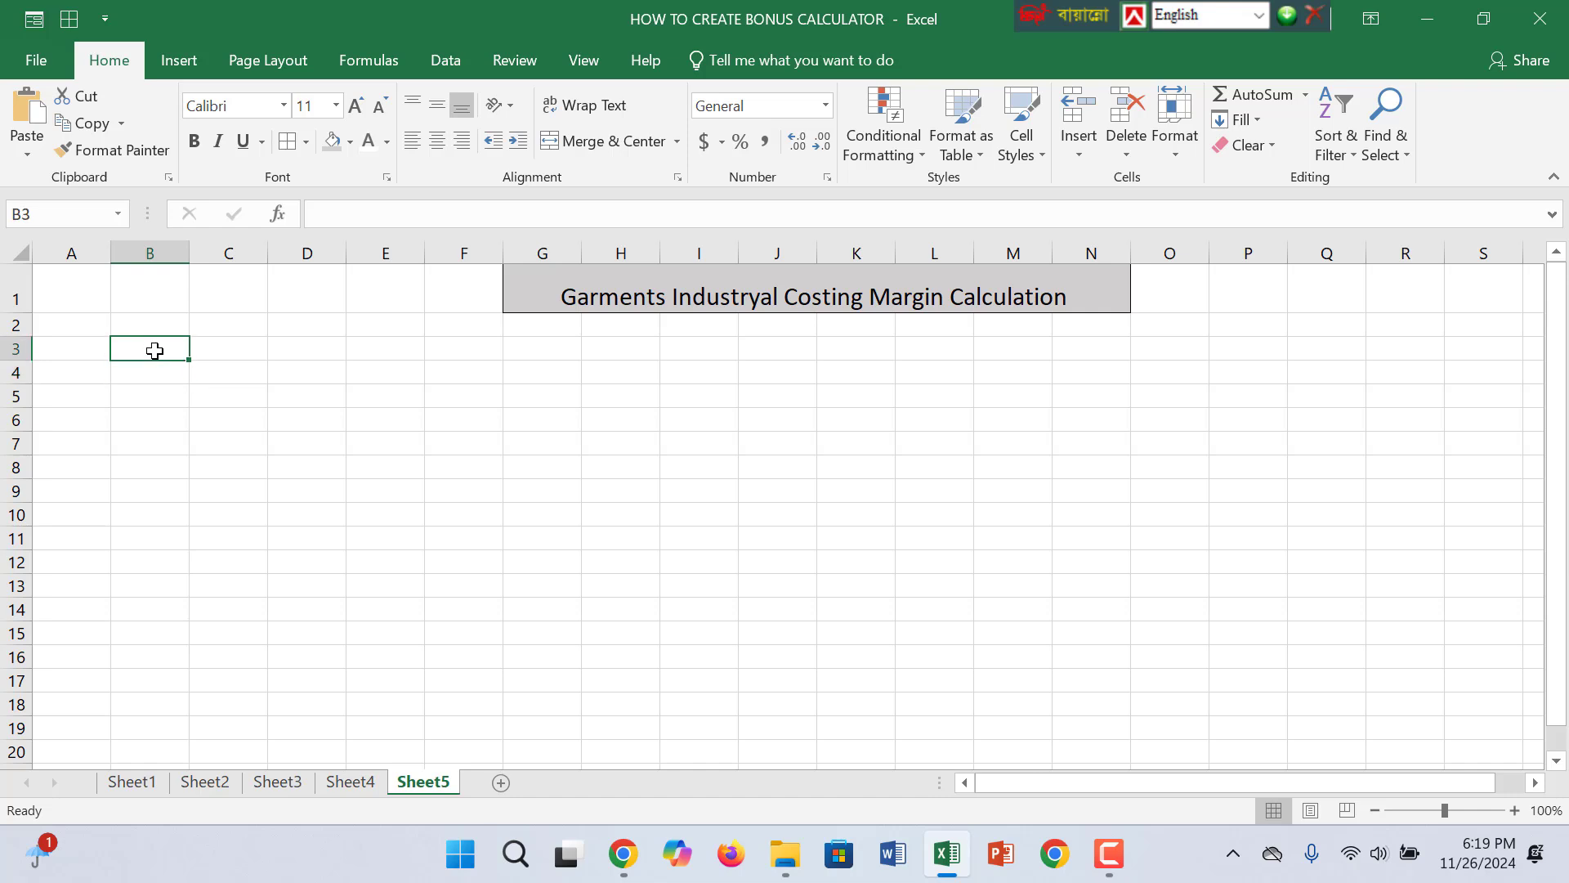
type("Dated")
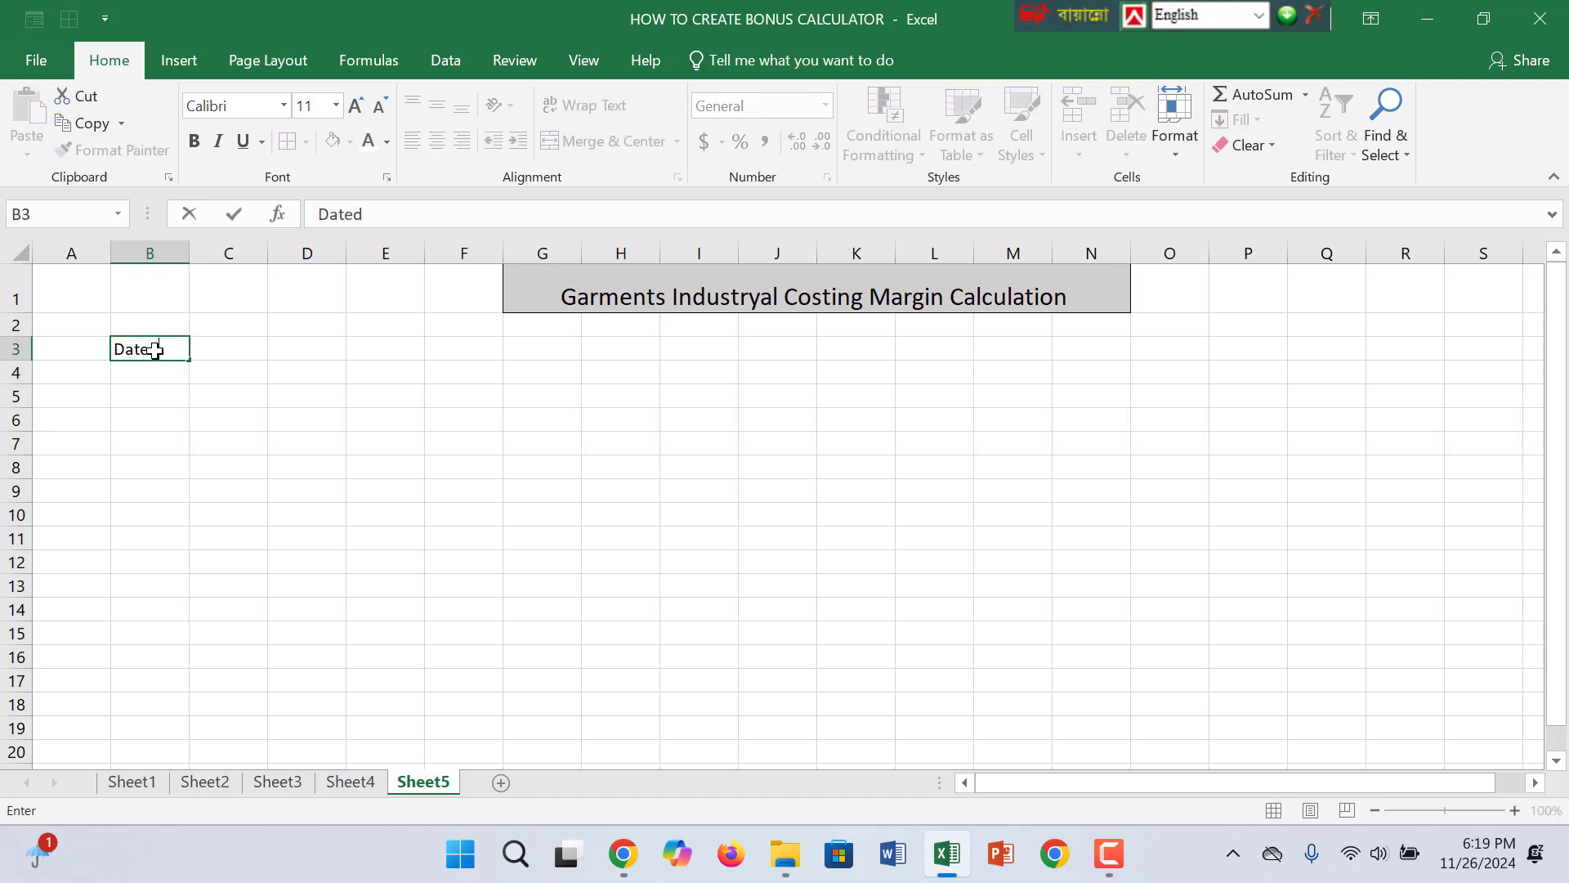
type(" :")
key("Return")
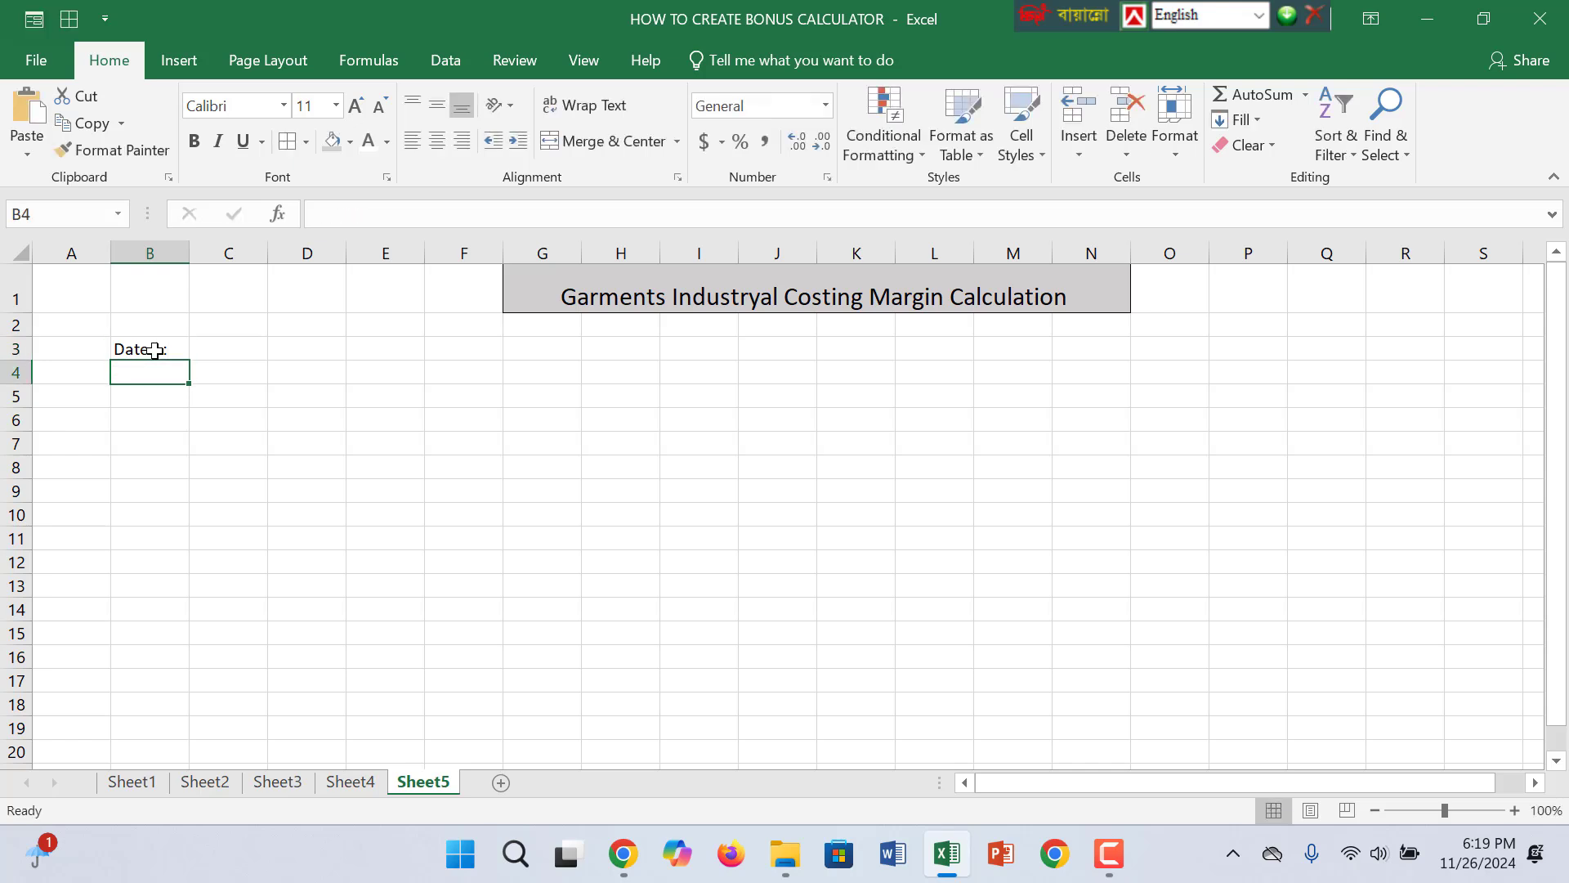
Enter "Margin No" in B4 and "#87001" in C4, and widen column B to fit the label.
type("Ma")
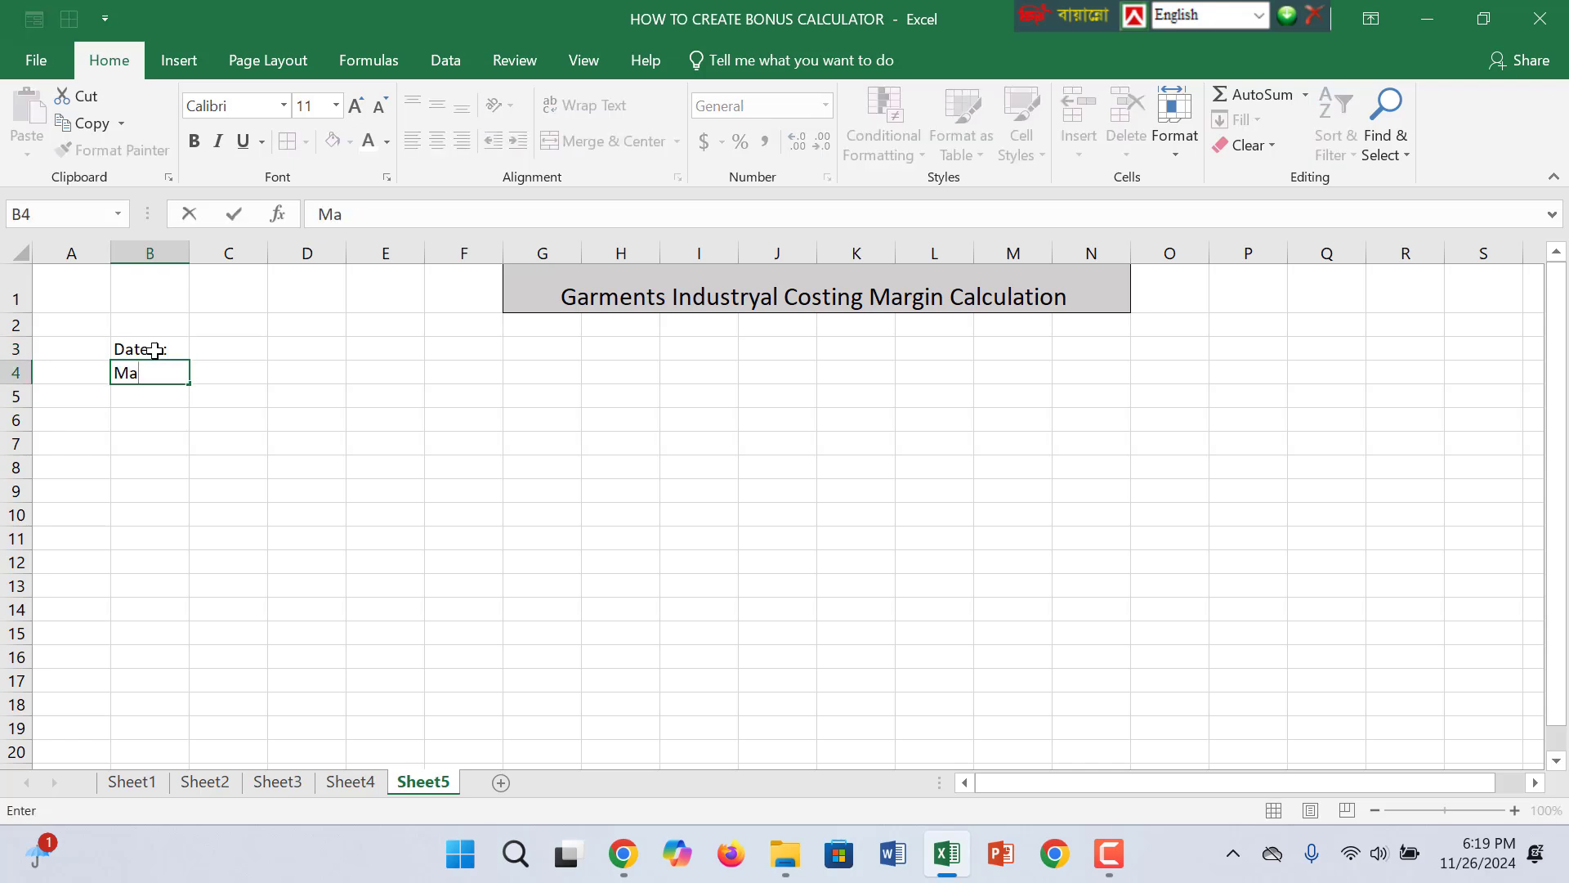
type("rgin No")
key("Tab")
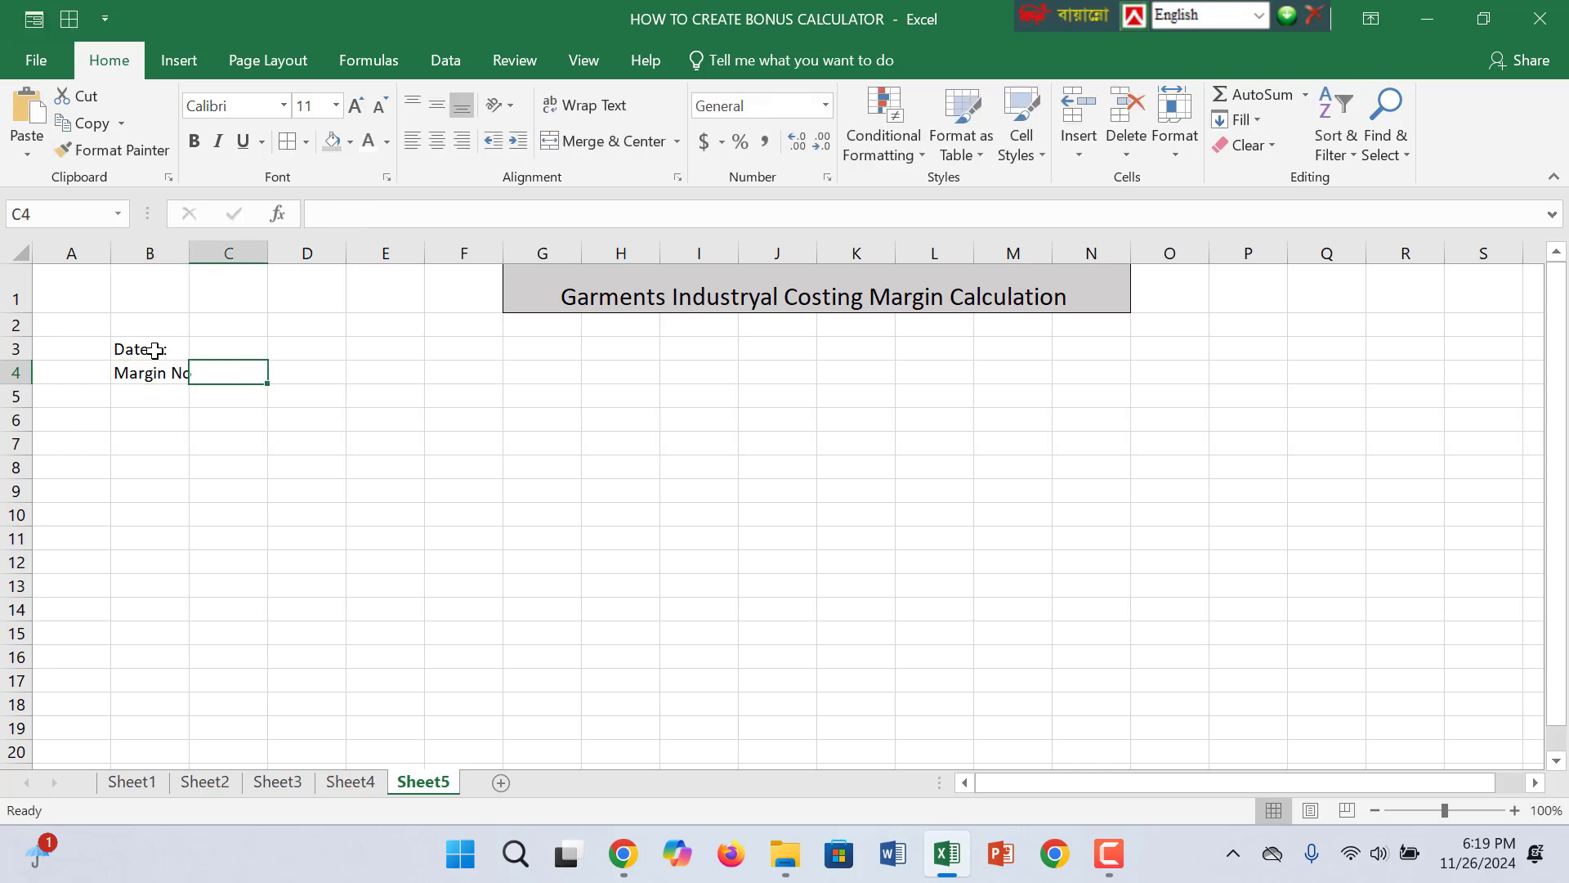
type("#87001")
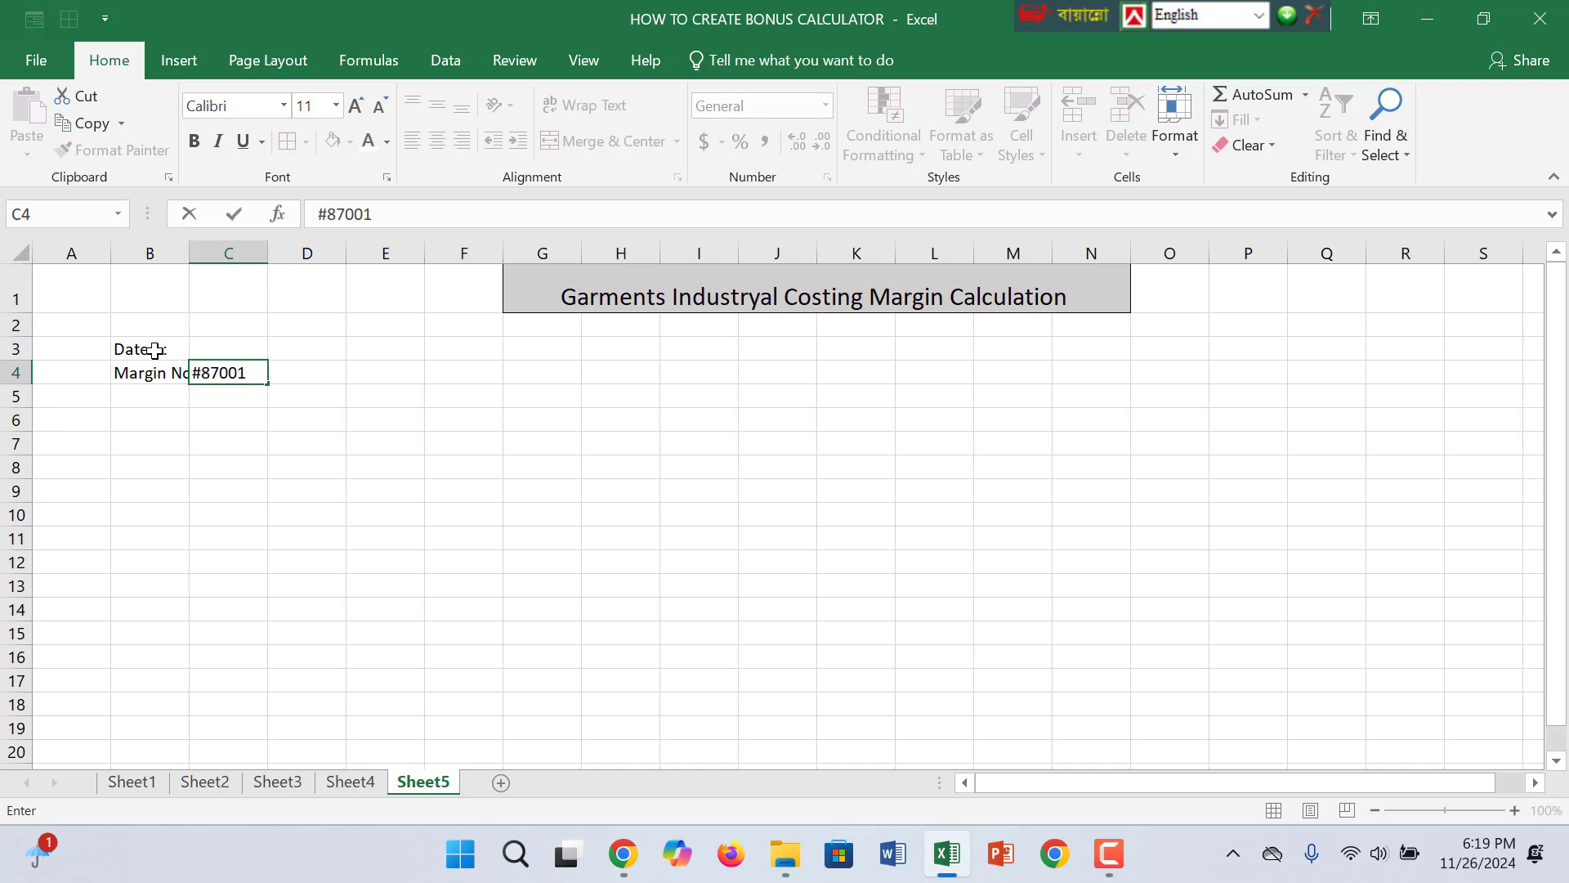
left_click(235, 538)
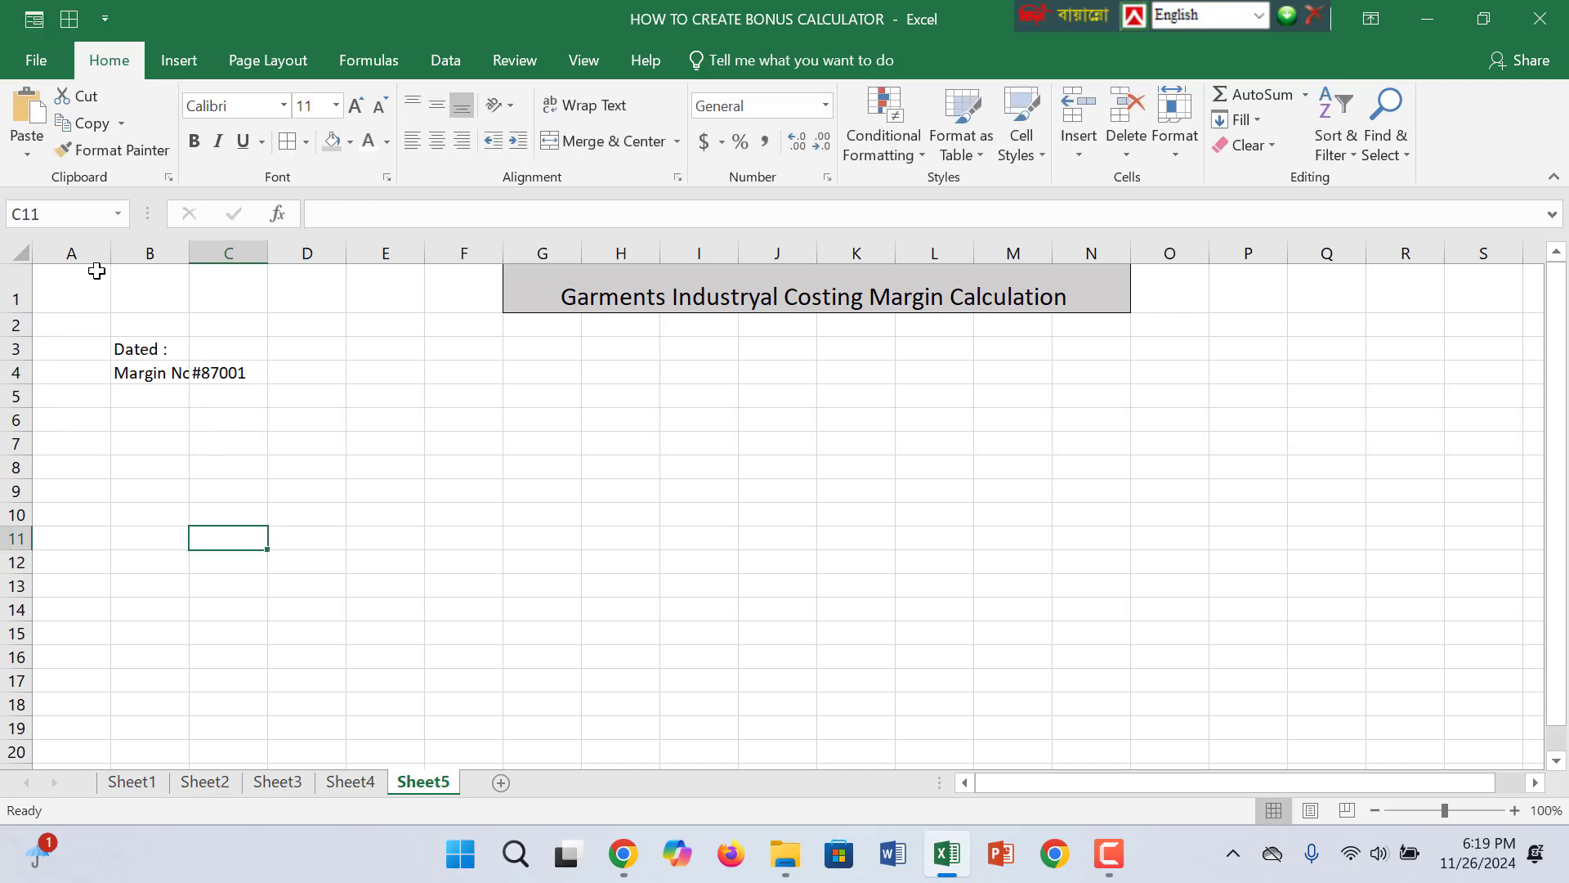
left_click_drag(191, 249, 230, 250)
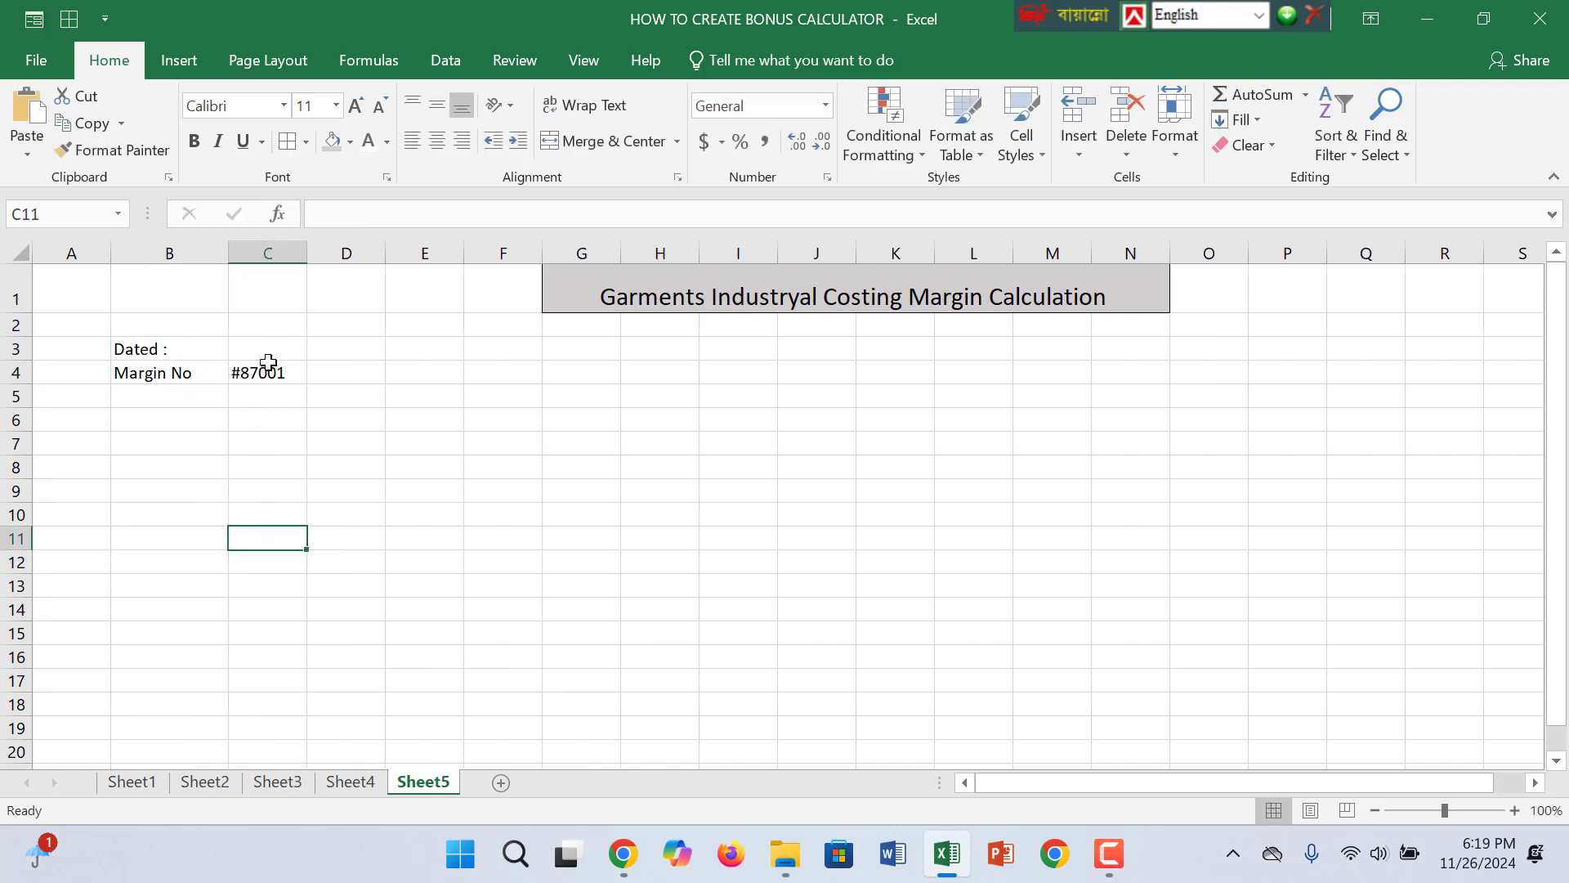
Enter the date 27/11/2024 in cell C3 and widen column C to fit it.
left_click(251, 344)
type("27/11/2024")
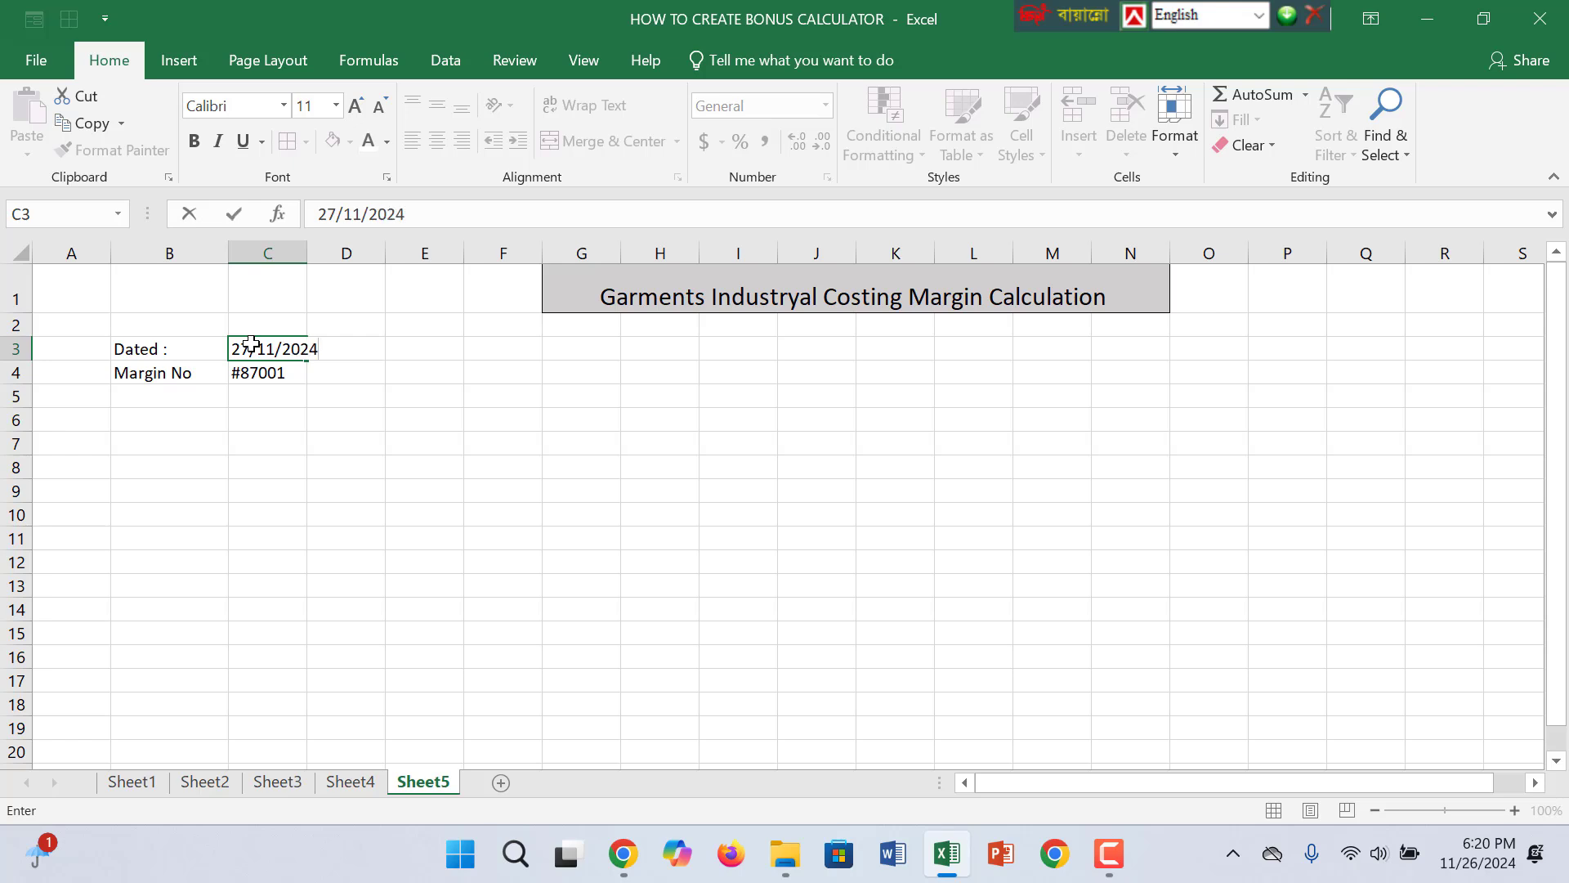
left_click(316, 635)
left_click_drag(307, 252, 352, 279)
left_click(356, 286)
left_click(370, 485)
left_click(315, 422)
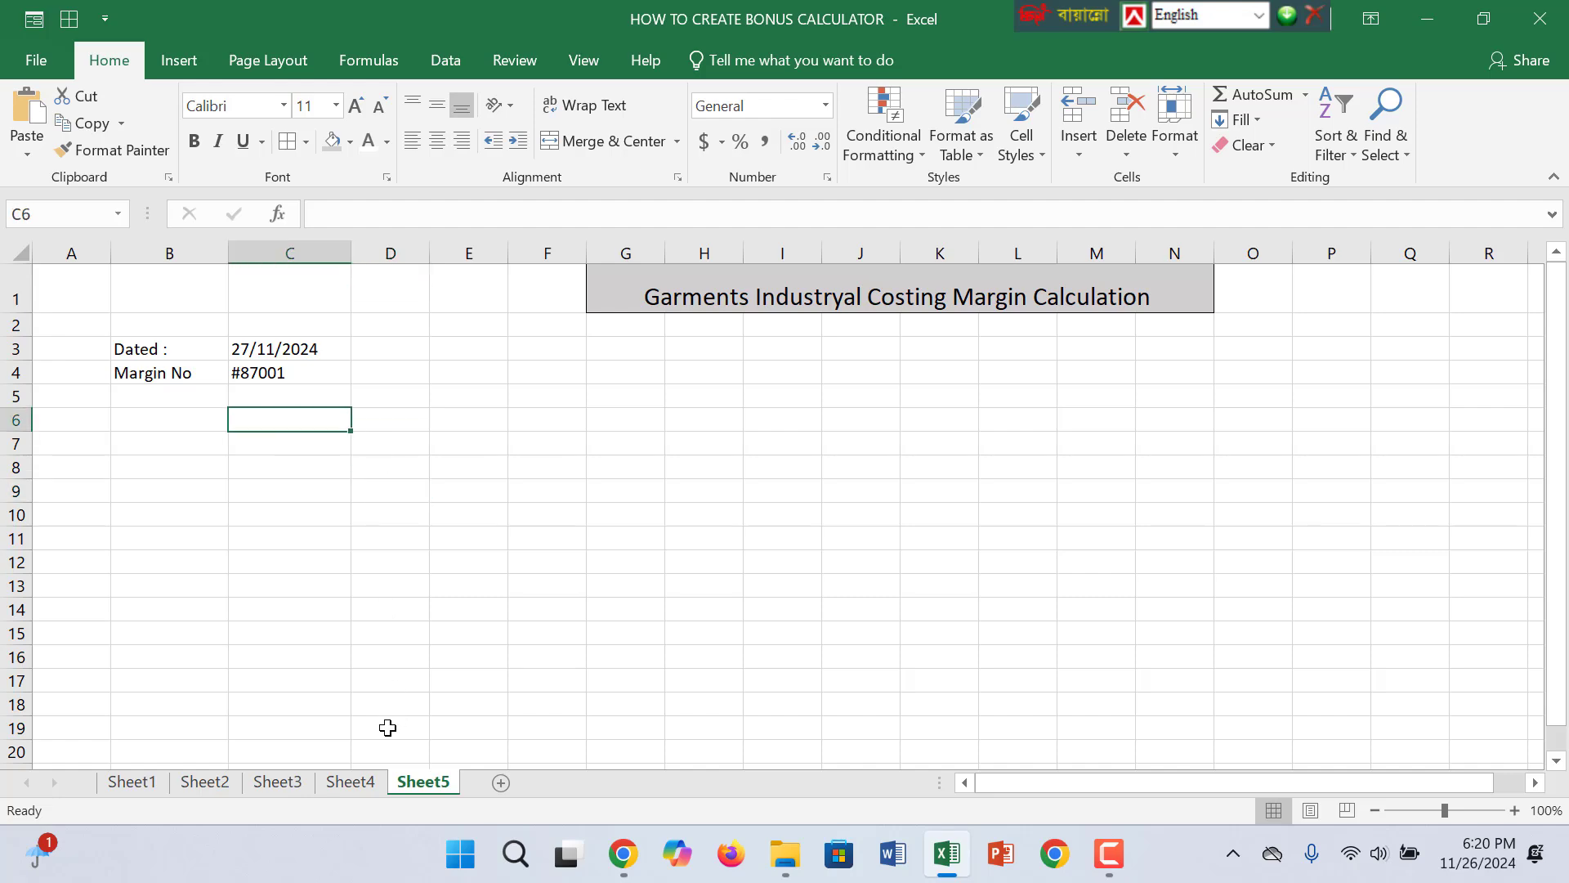
Copy the header row A2:H2 from Sheet1 into Sheet5 starting at cell B6, and widen column I for its header.
left_click(205, 783)
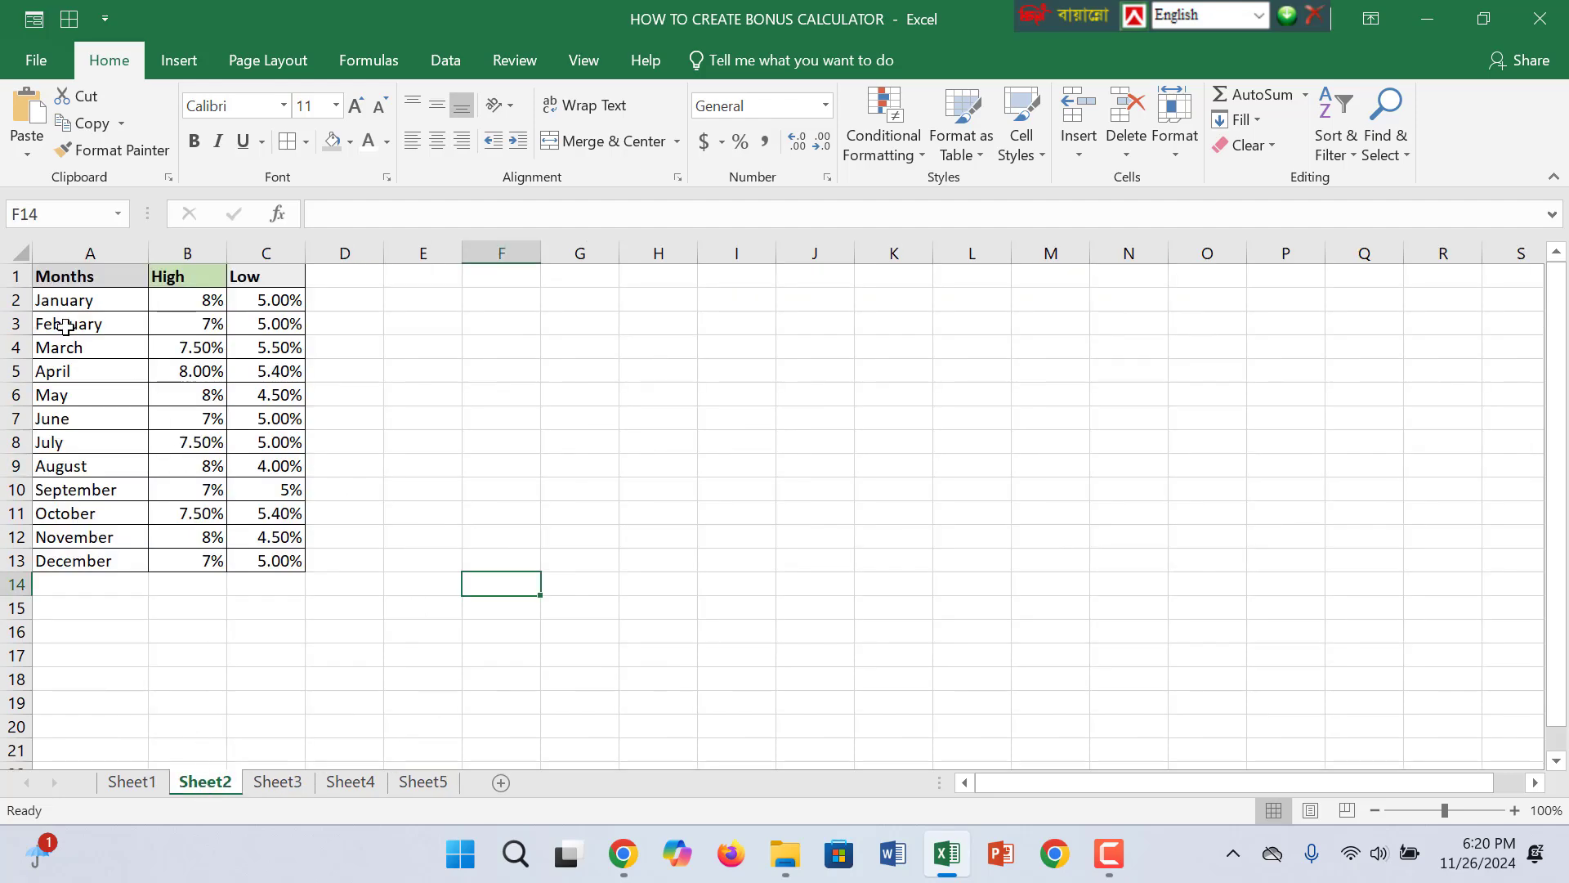
left_click(130, 783)
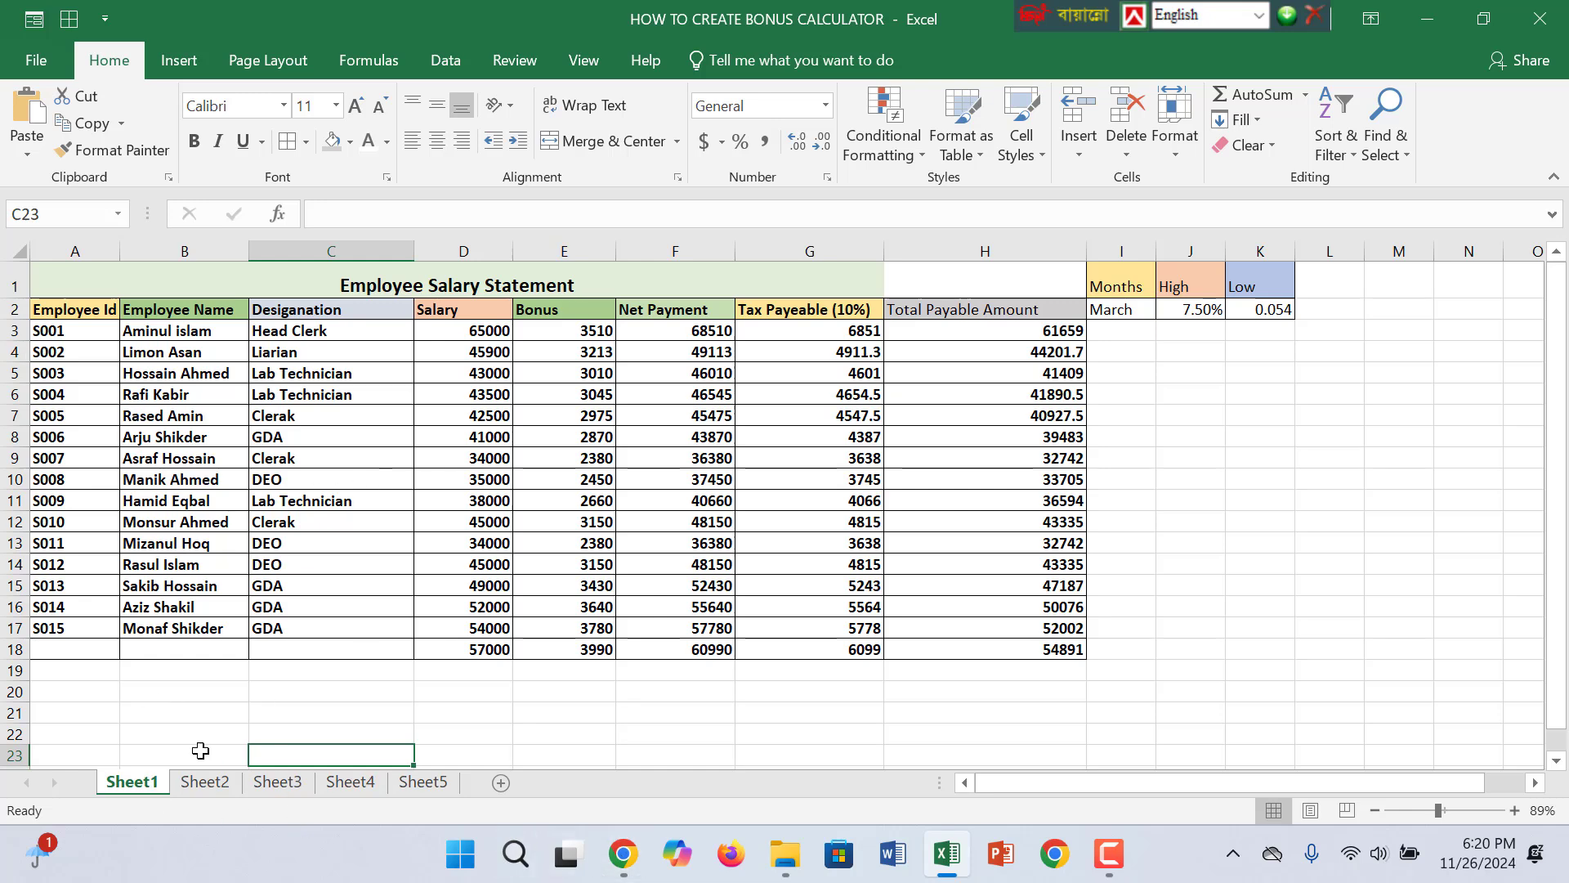
left_click_drag(81, 309, 952, 317)
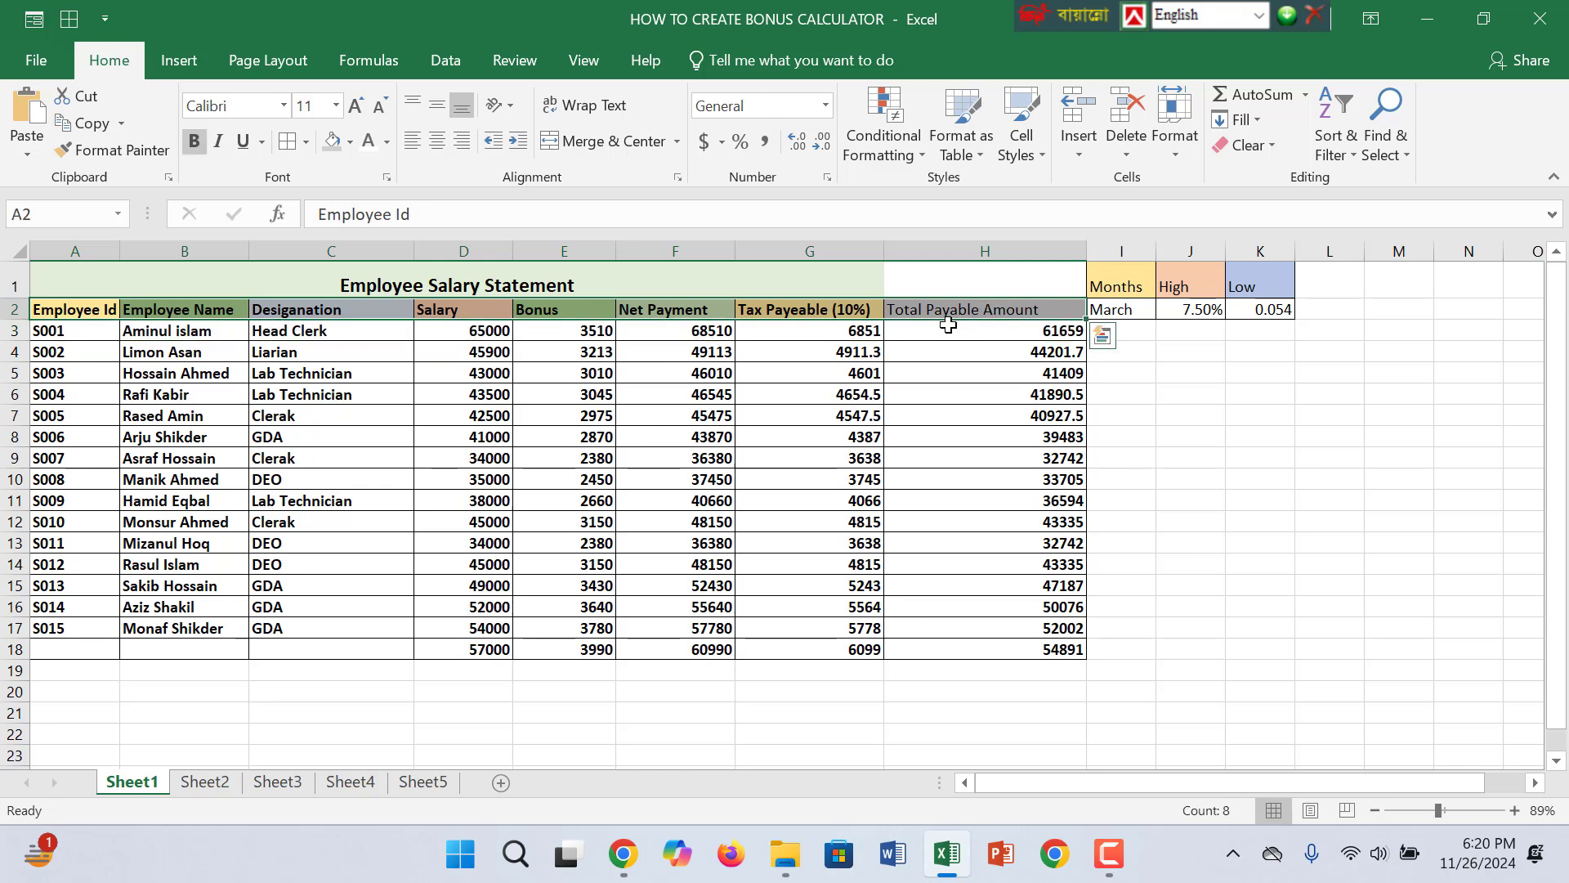
key("ctrl+c")
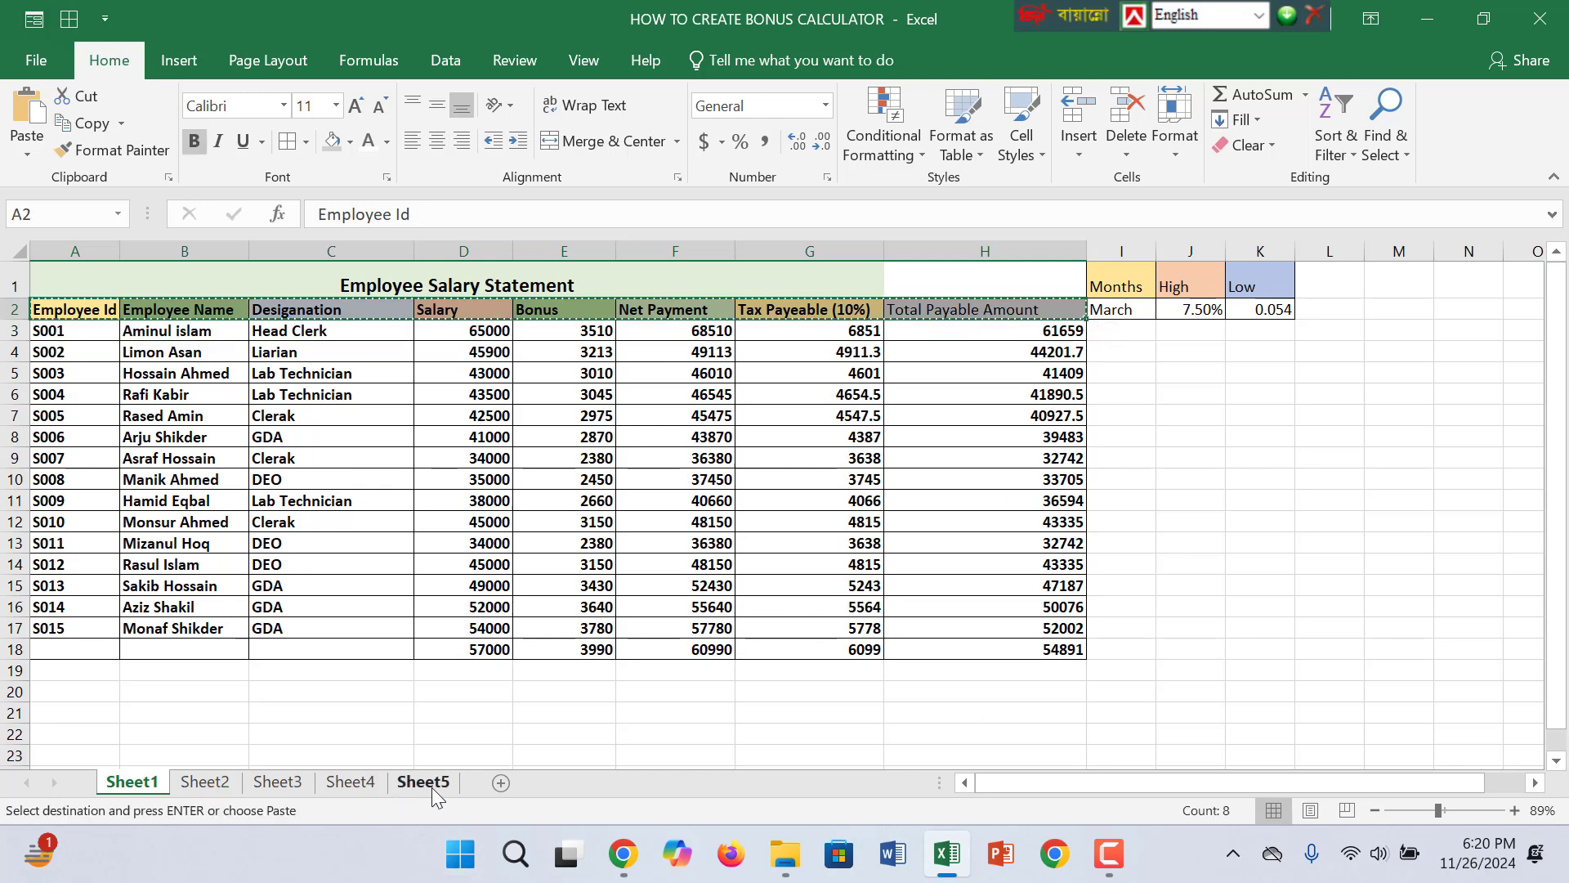
left_click(422, 782)
left_click(187, 418)
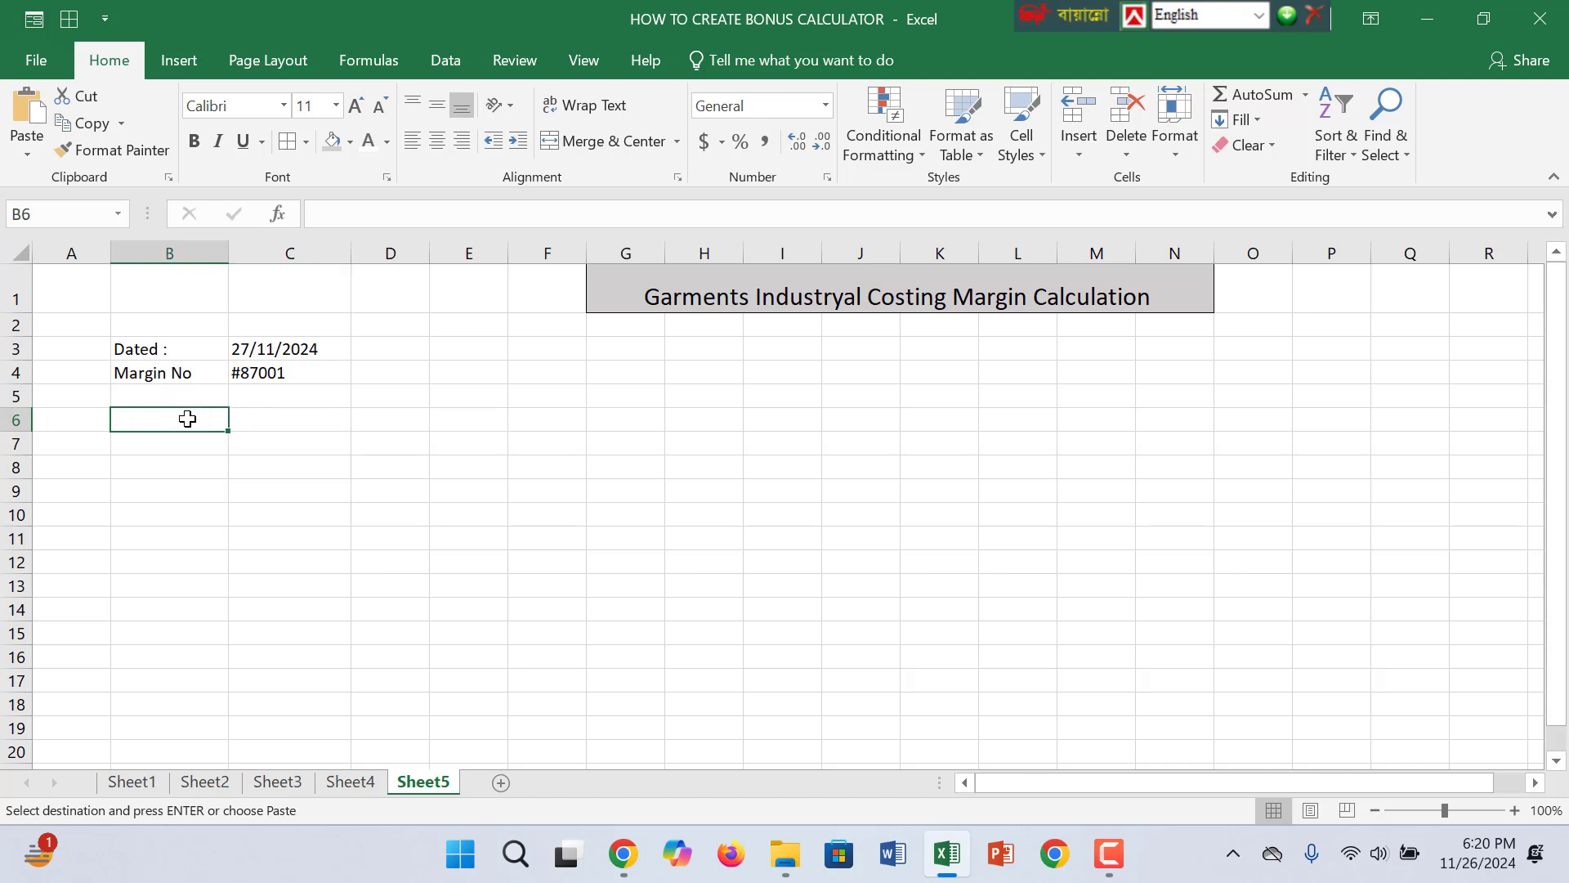
key("ctrl+v")
left_click(405, 535)
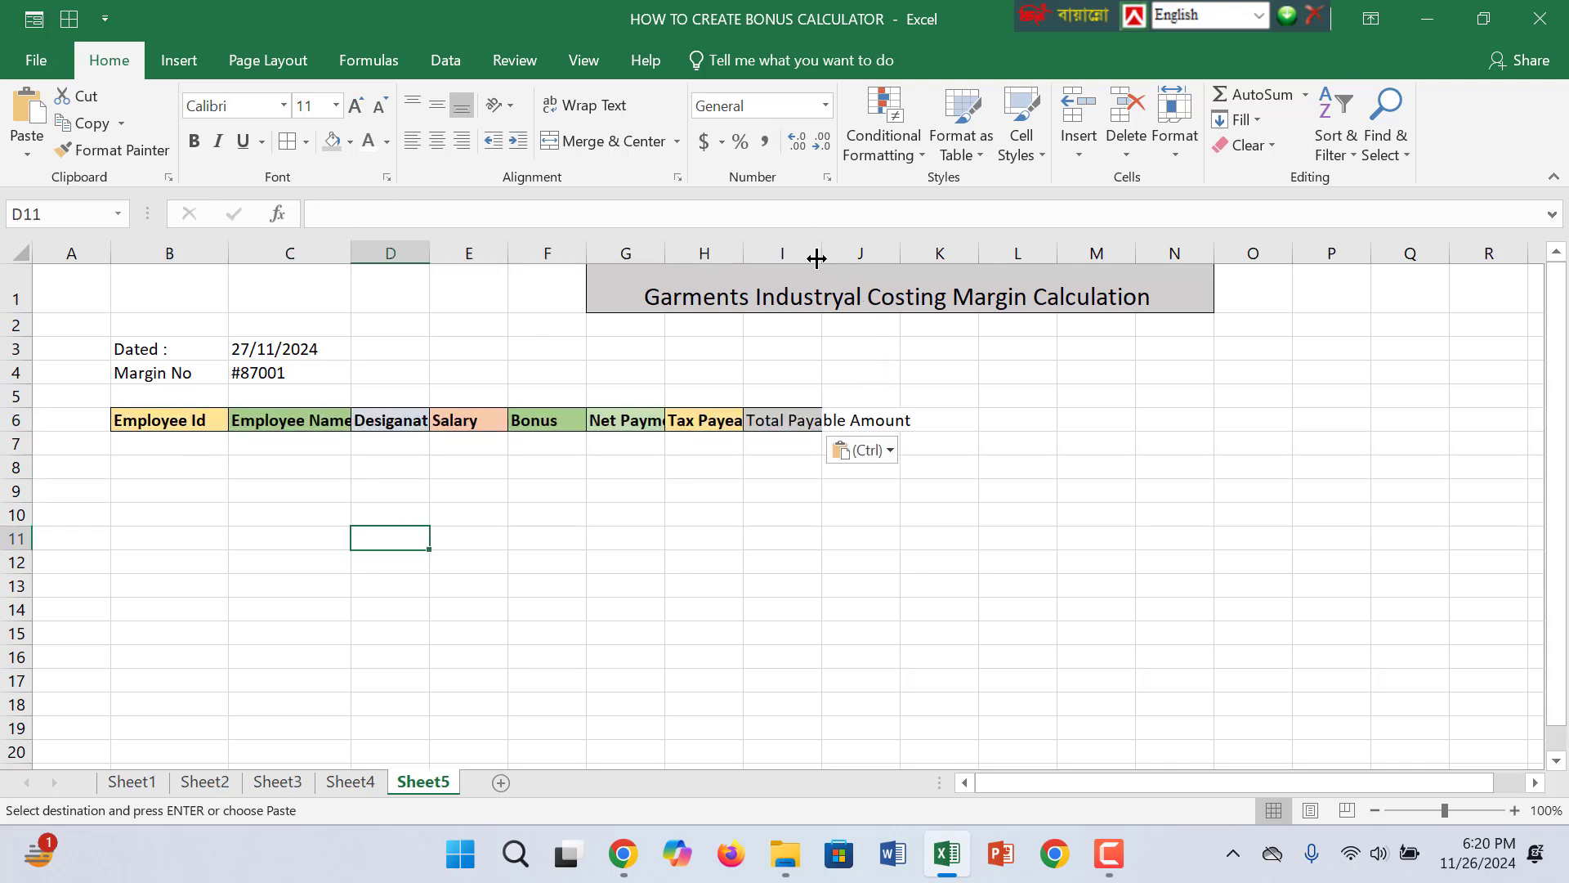
left_click_drag(824, 253, 906, 255)
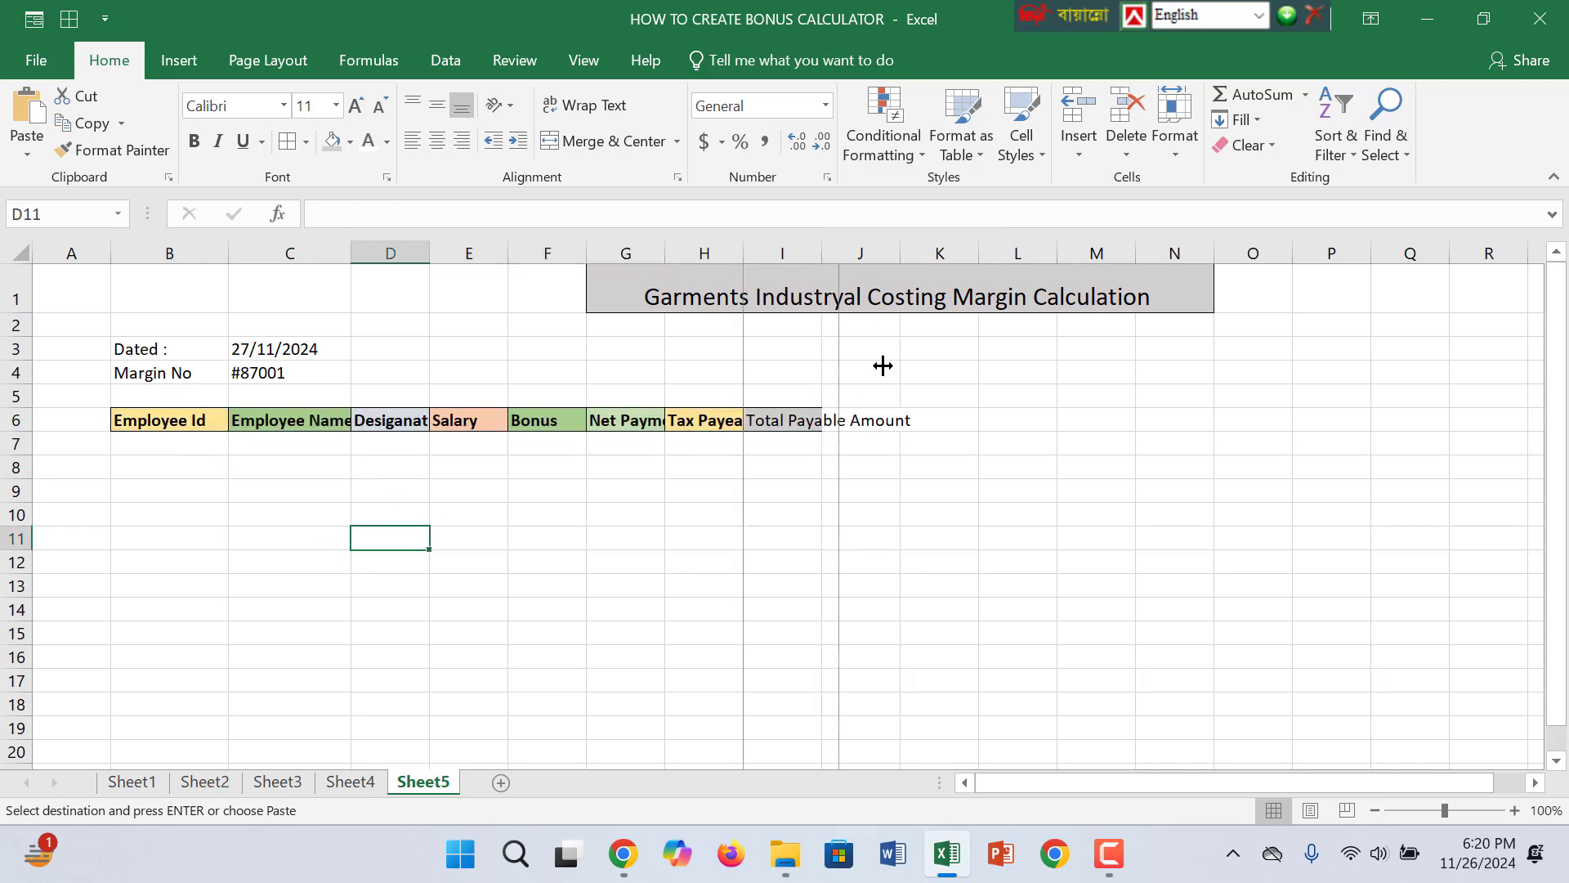
left_click(795, 420)
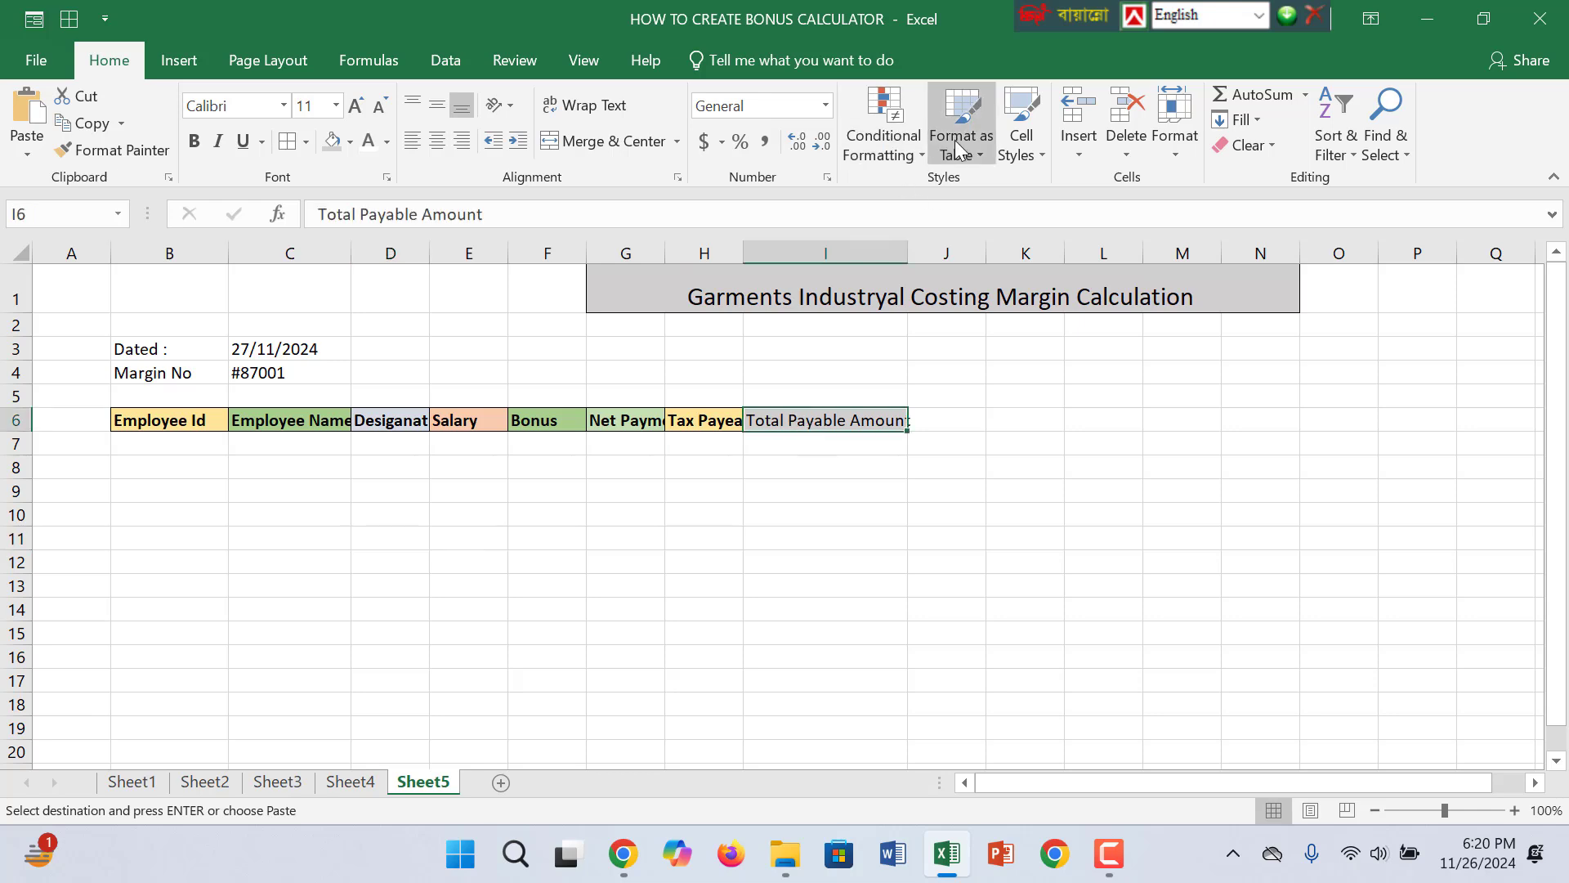
left_click(1077, 107)
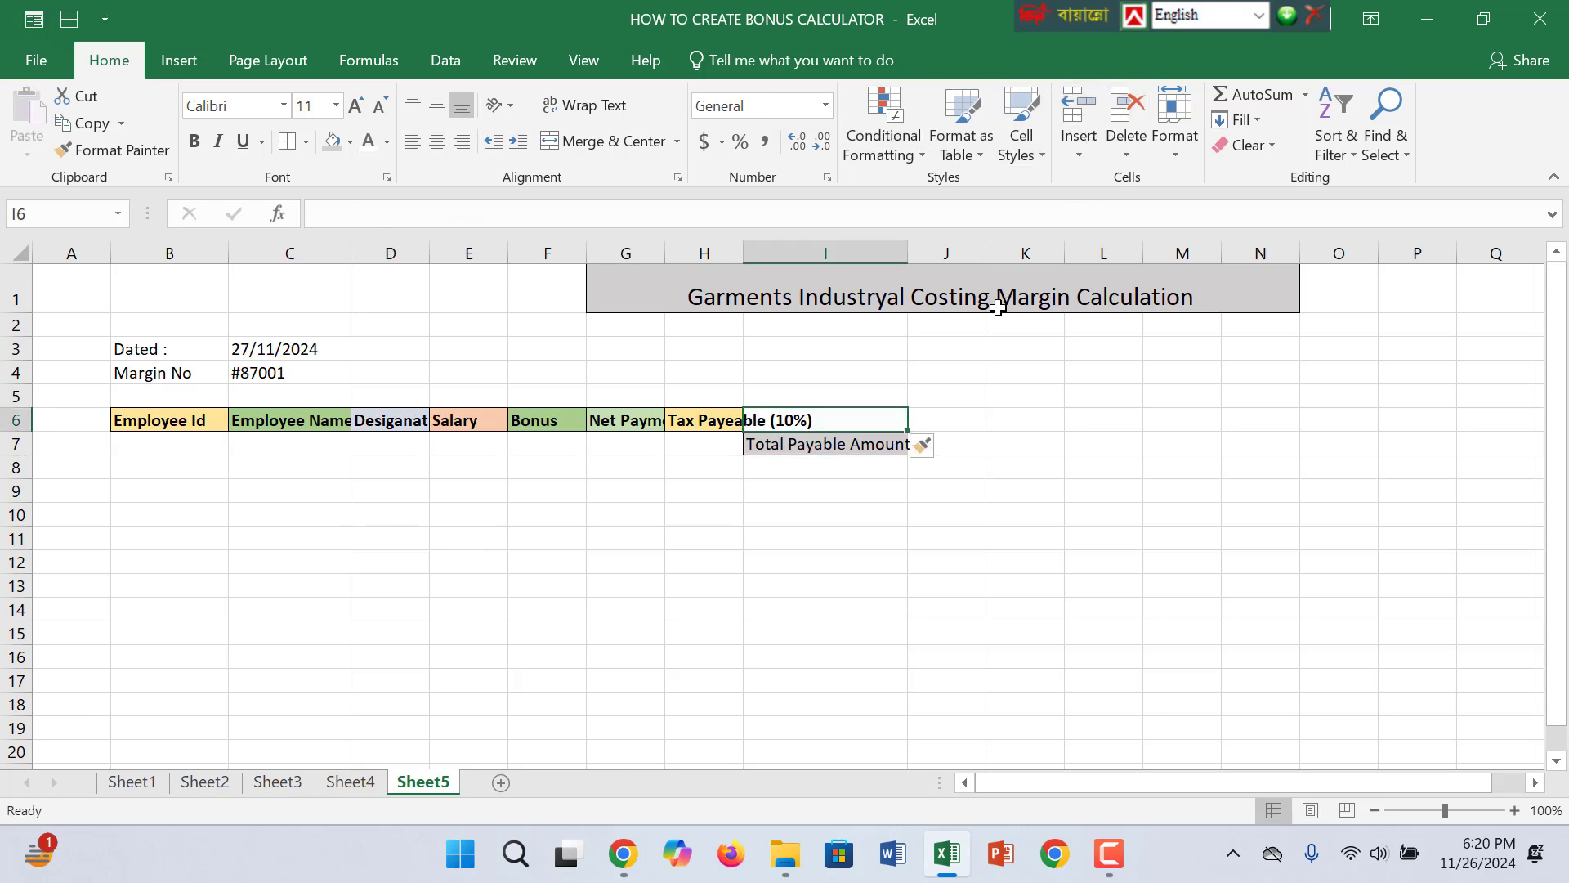
left_click(838, 446)
key("ctrl+z")
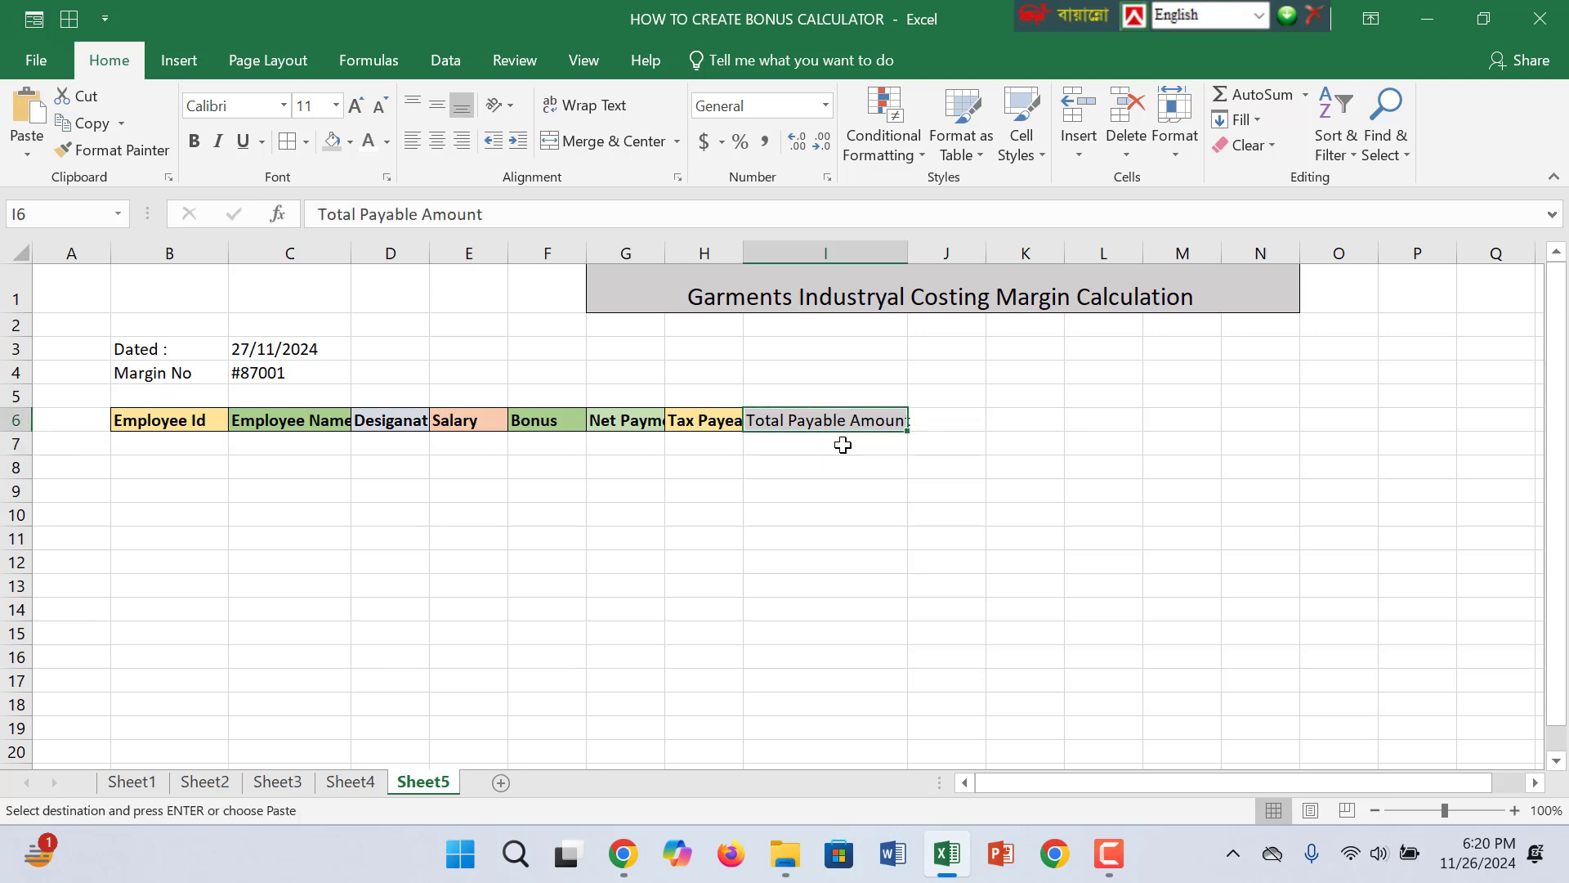
Widen column H to fit the "Tax Payeable (10%)" header and insert a blank cell at I6, shifting the existing one down.
left_click(687, 428)
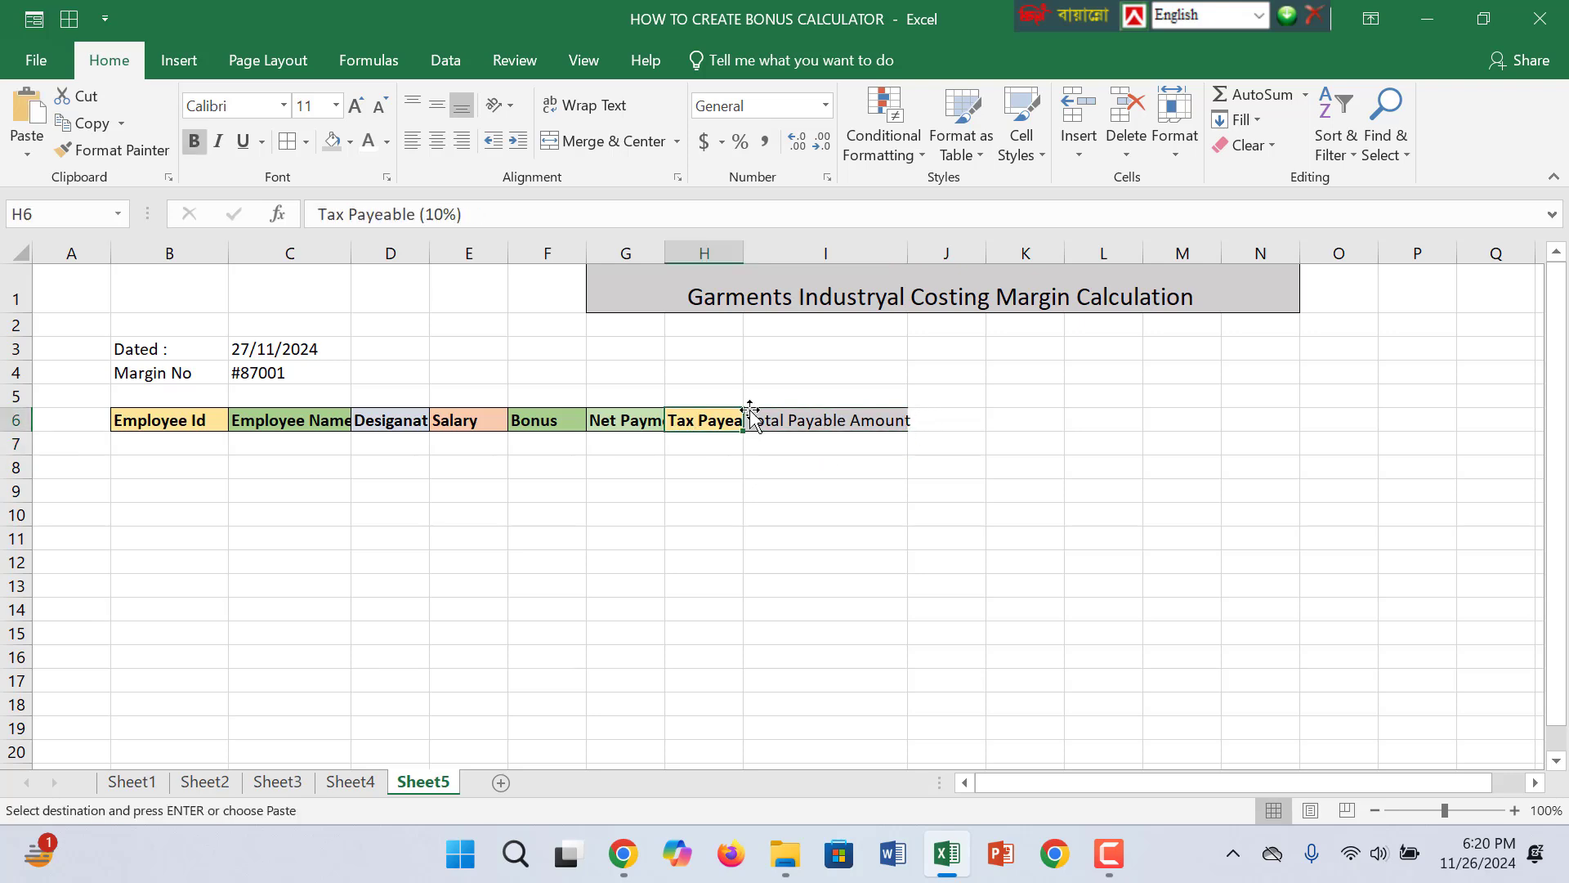
left_click_drag(748, 250, 860, 252)
left_click(830, 422)
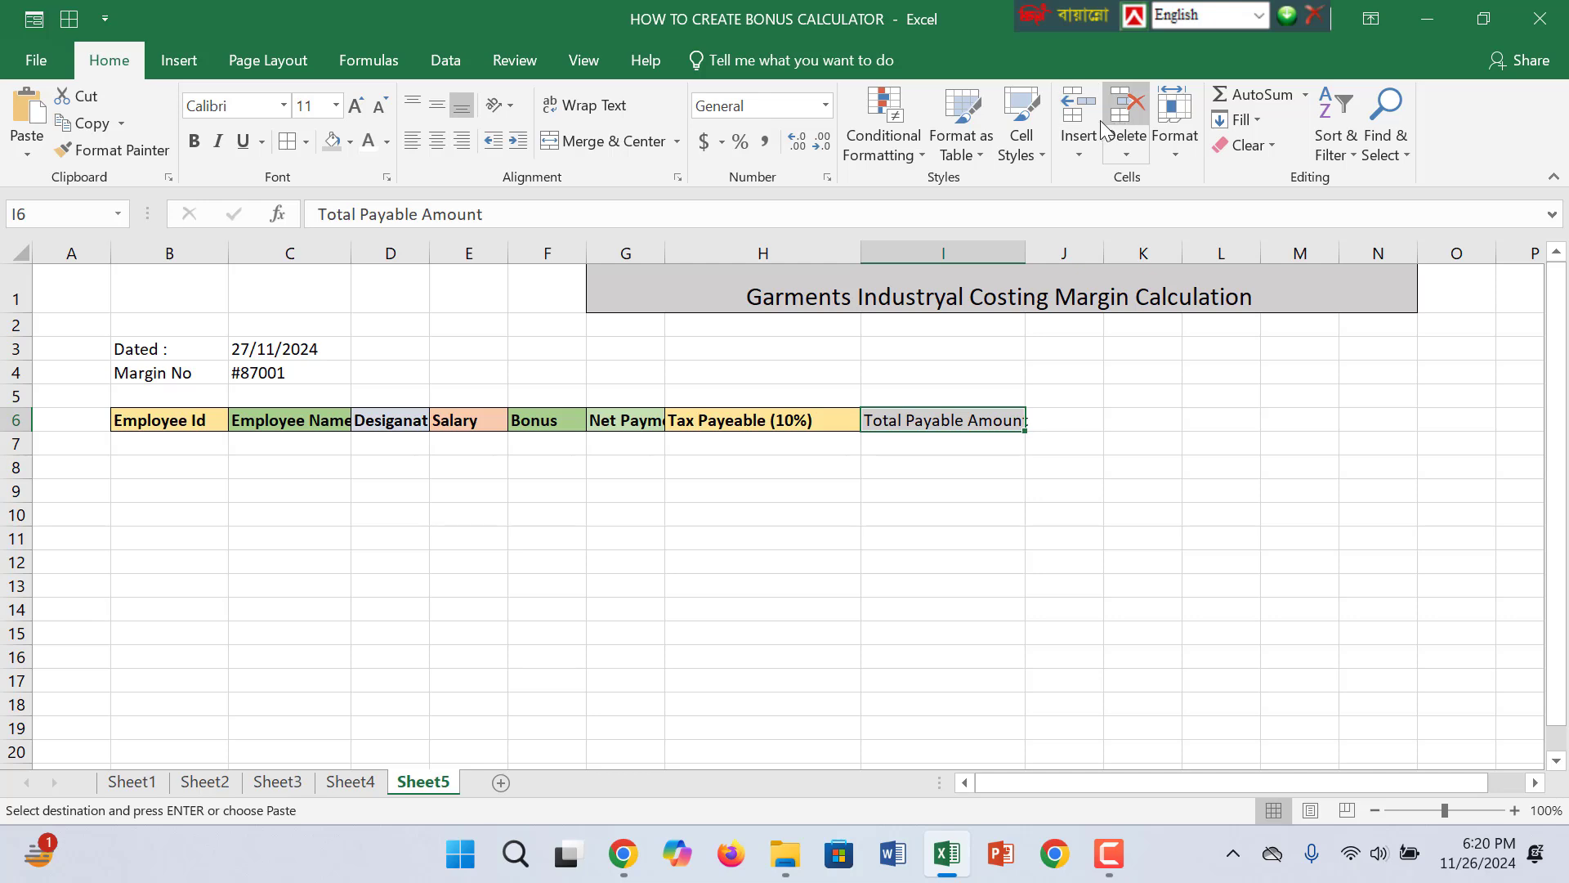
left_click(1073, 127)
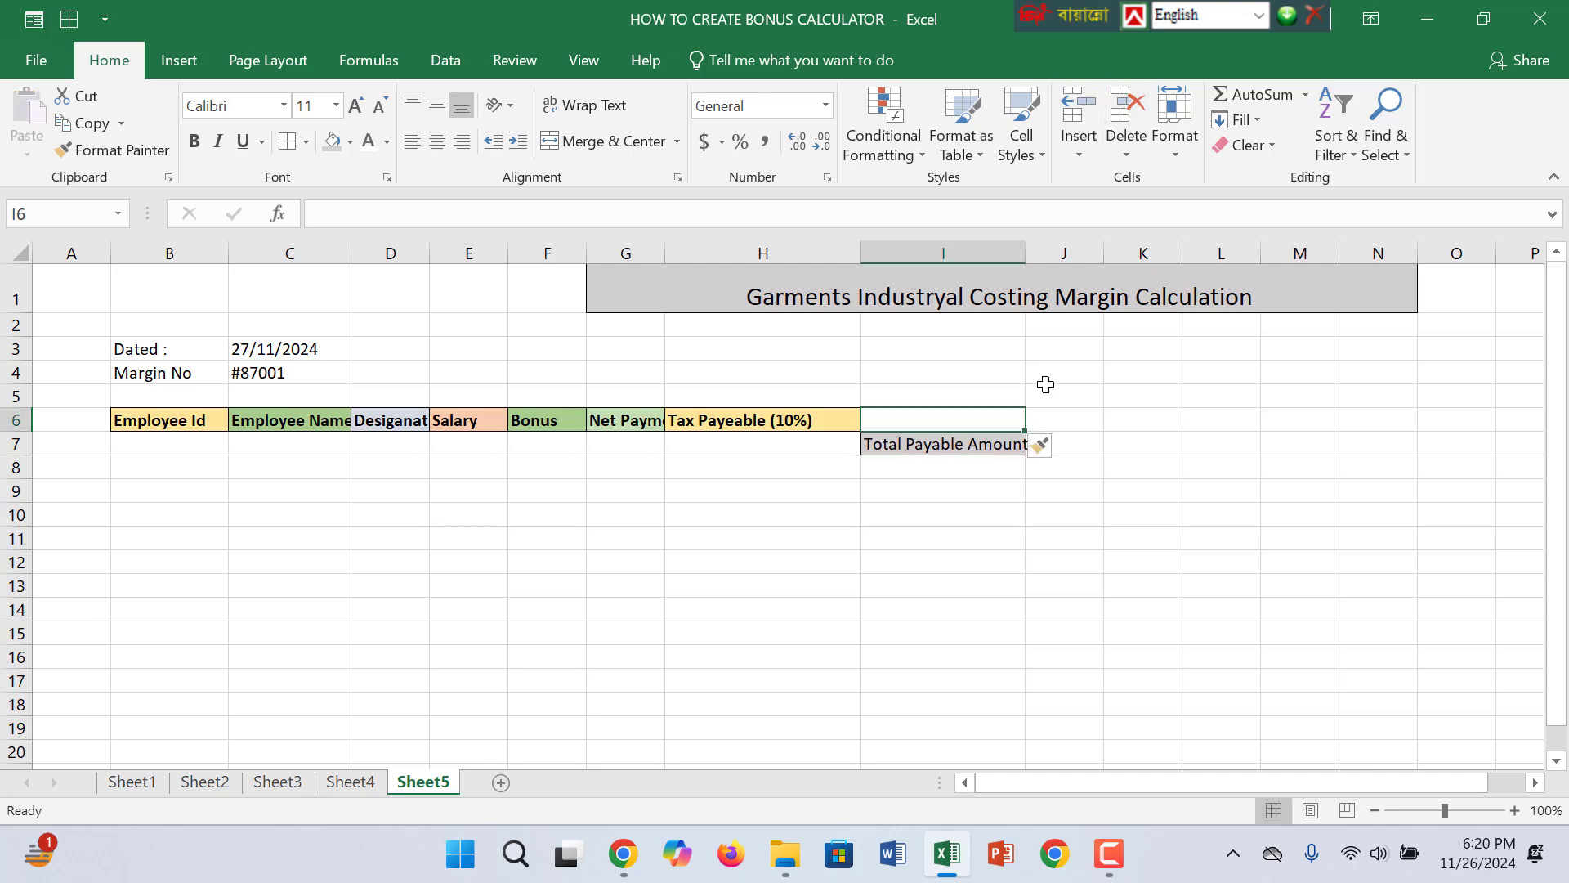
Move the "Total Payable Amount" header cell from I7 to J6.
left_click(1082, 433)
left_click(942, 439)
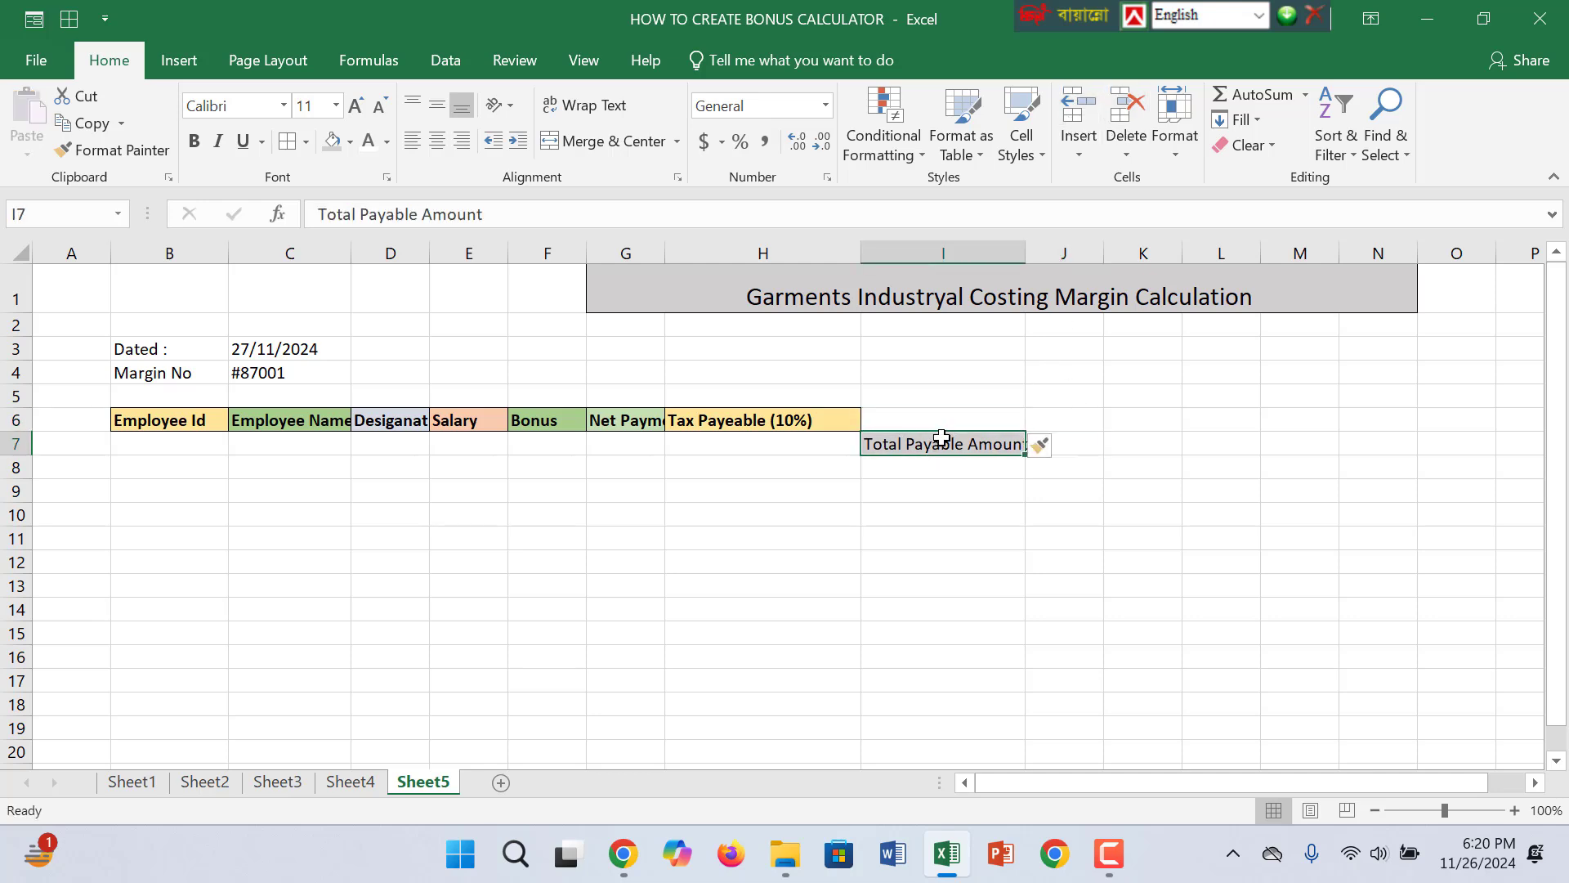
key("ctrl+x")
left_click(1055, 417)
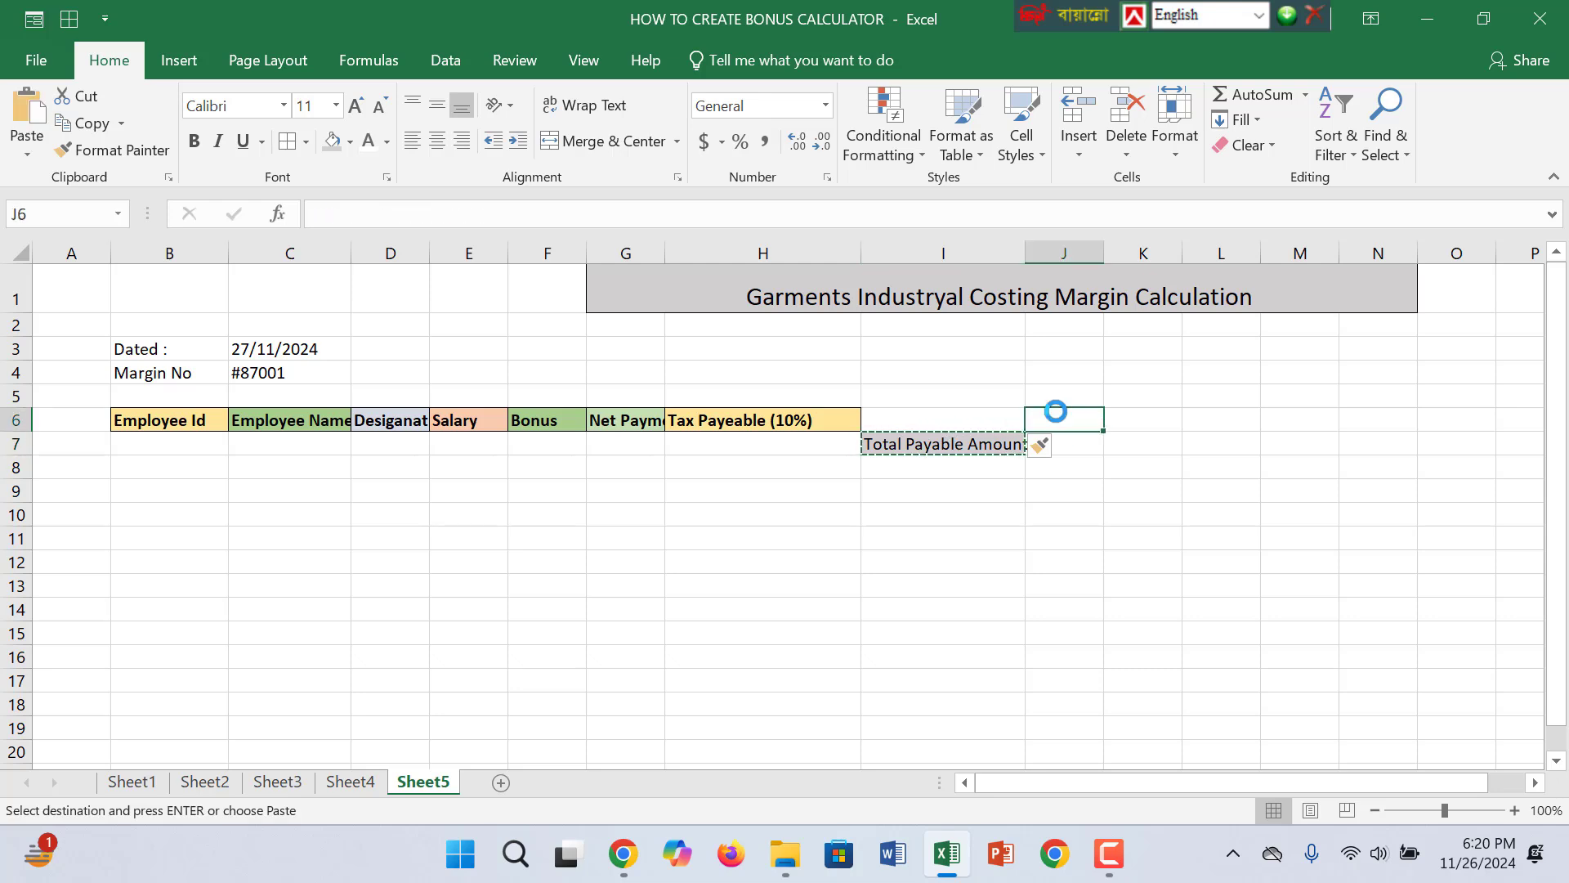
key("ctrl+v")
left_click(982, 429)
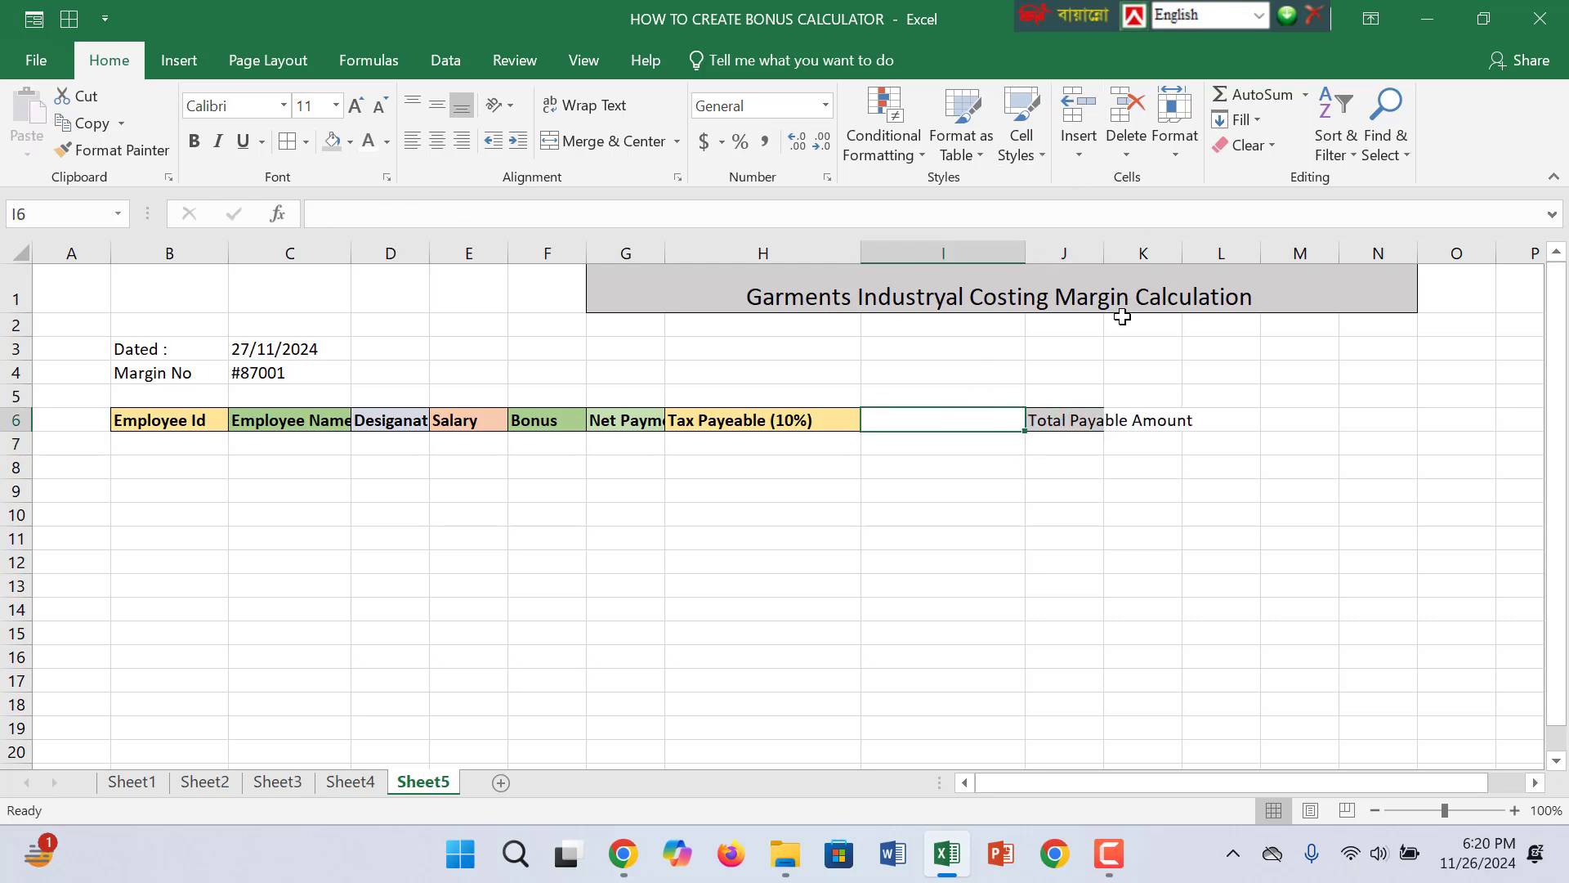
Widen column J to fit the "Total Payable Amount" header and reduce the sheet zoom to about 92%.
left_click_drag(1101, 243, 1170, 253)
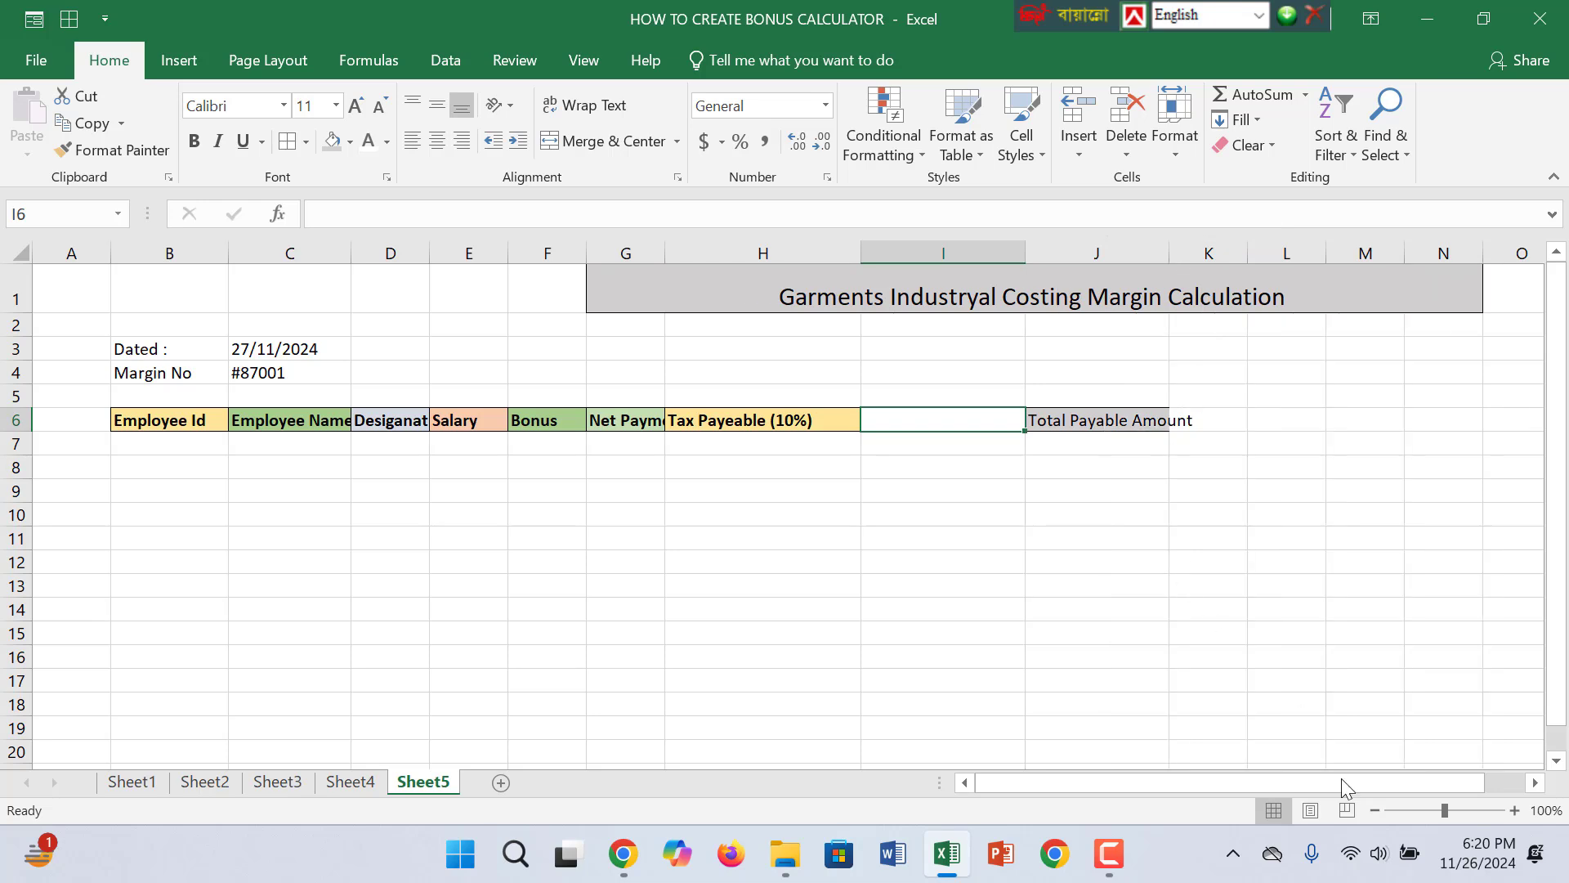
left_click(1430, 810)
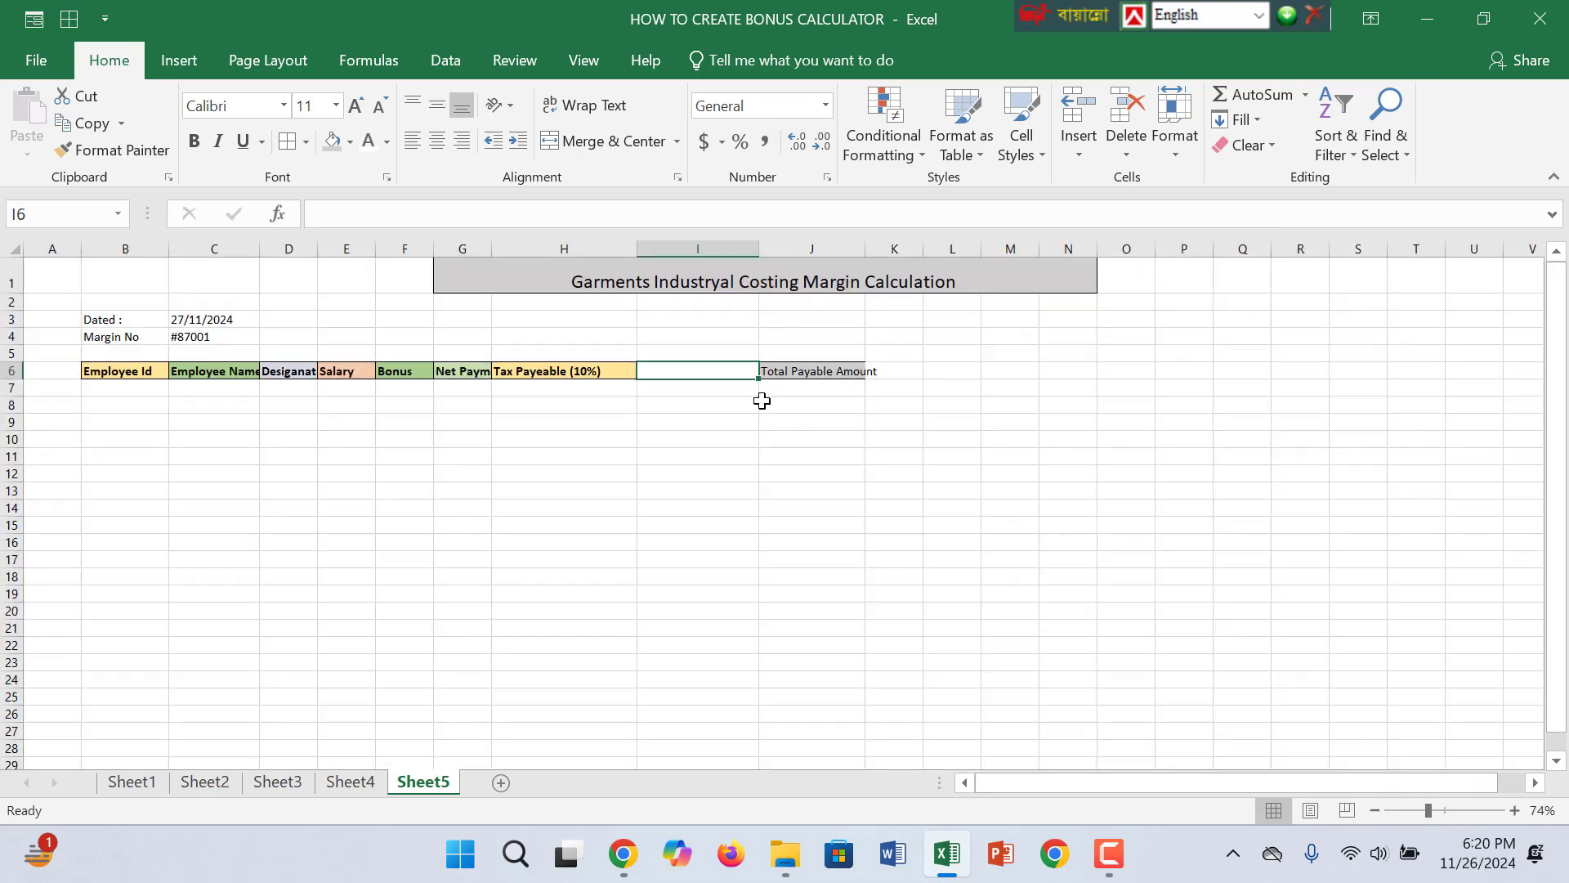
left_click(1440, 810)
left_click(899, 535)
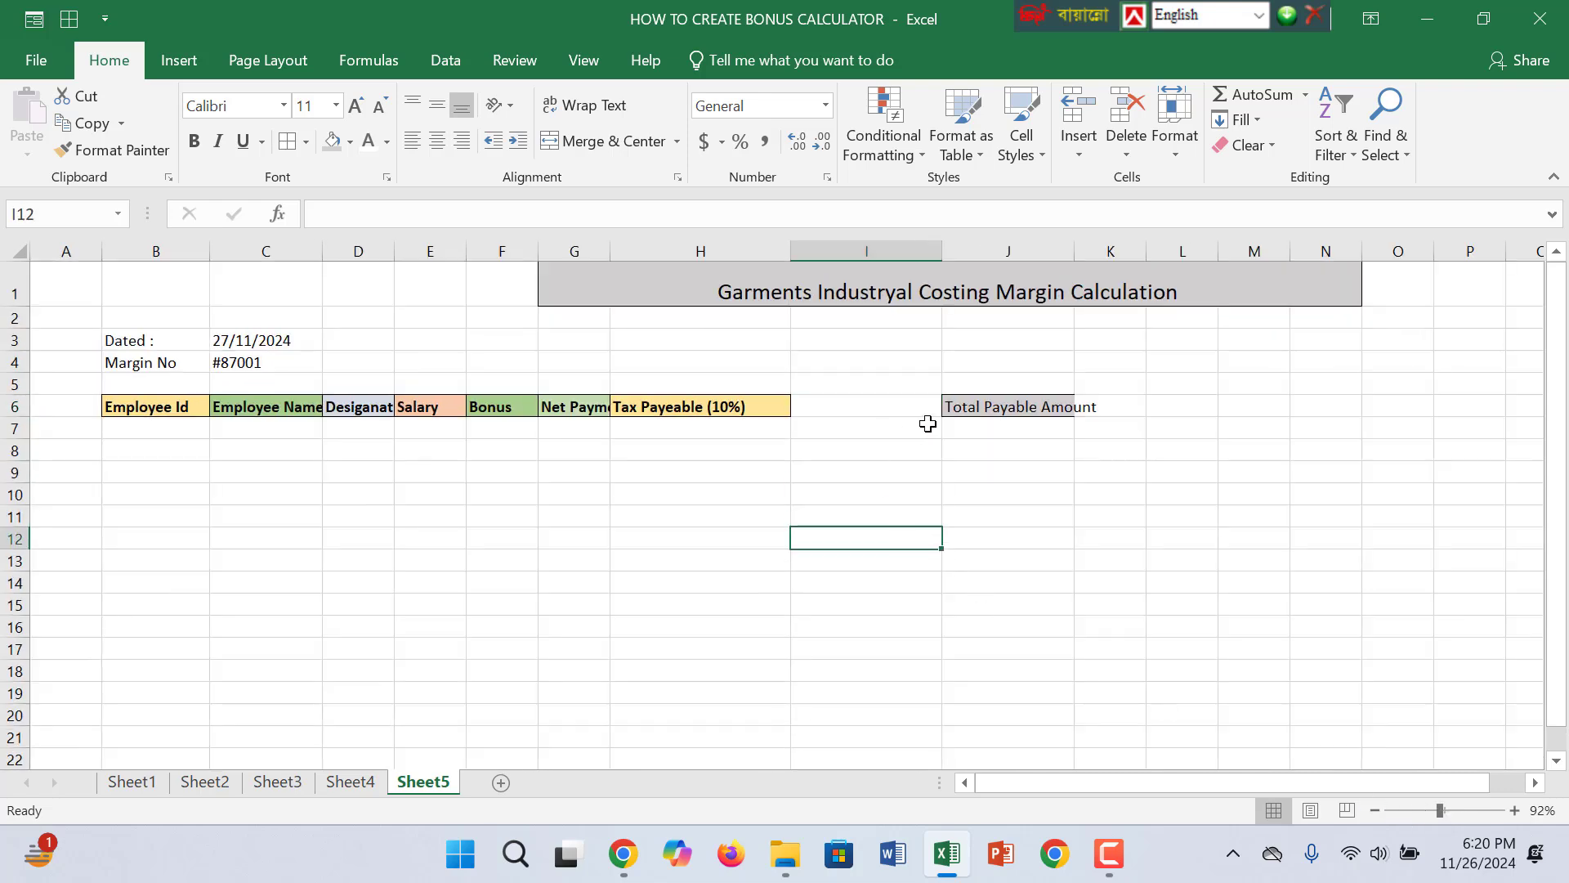
left_click(902, 403)
left_click_drag(1075, 251, 1112, 279)
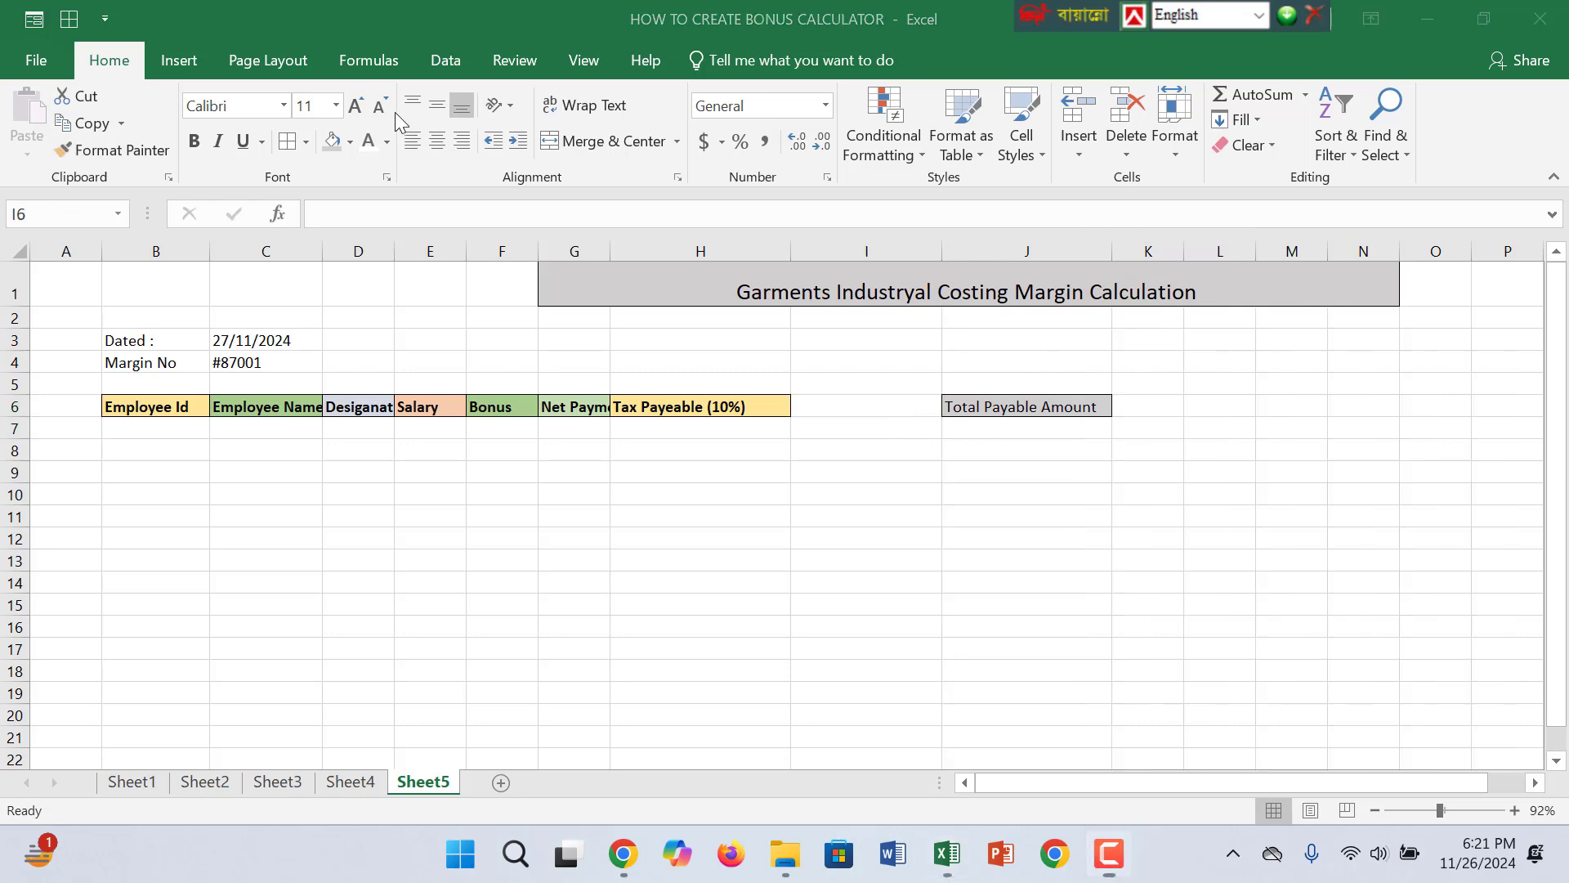
Fill the blank header cell I6 with light blue.
left_click(350, 142)
left_click(415, 219)
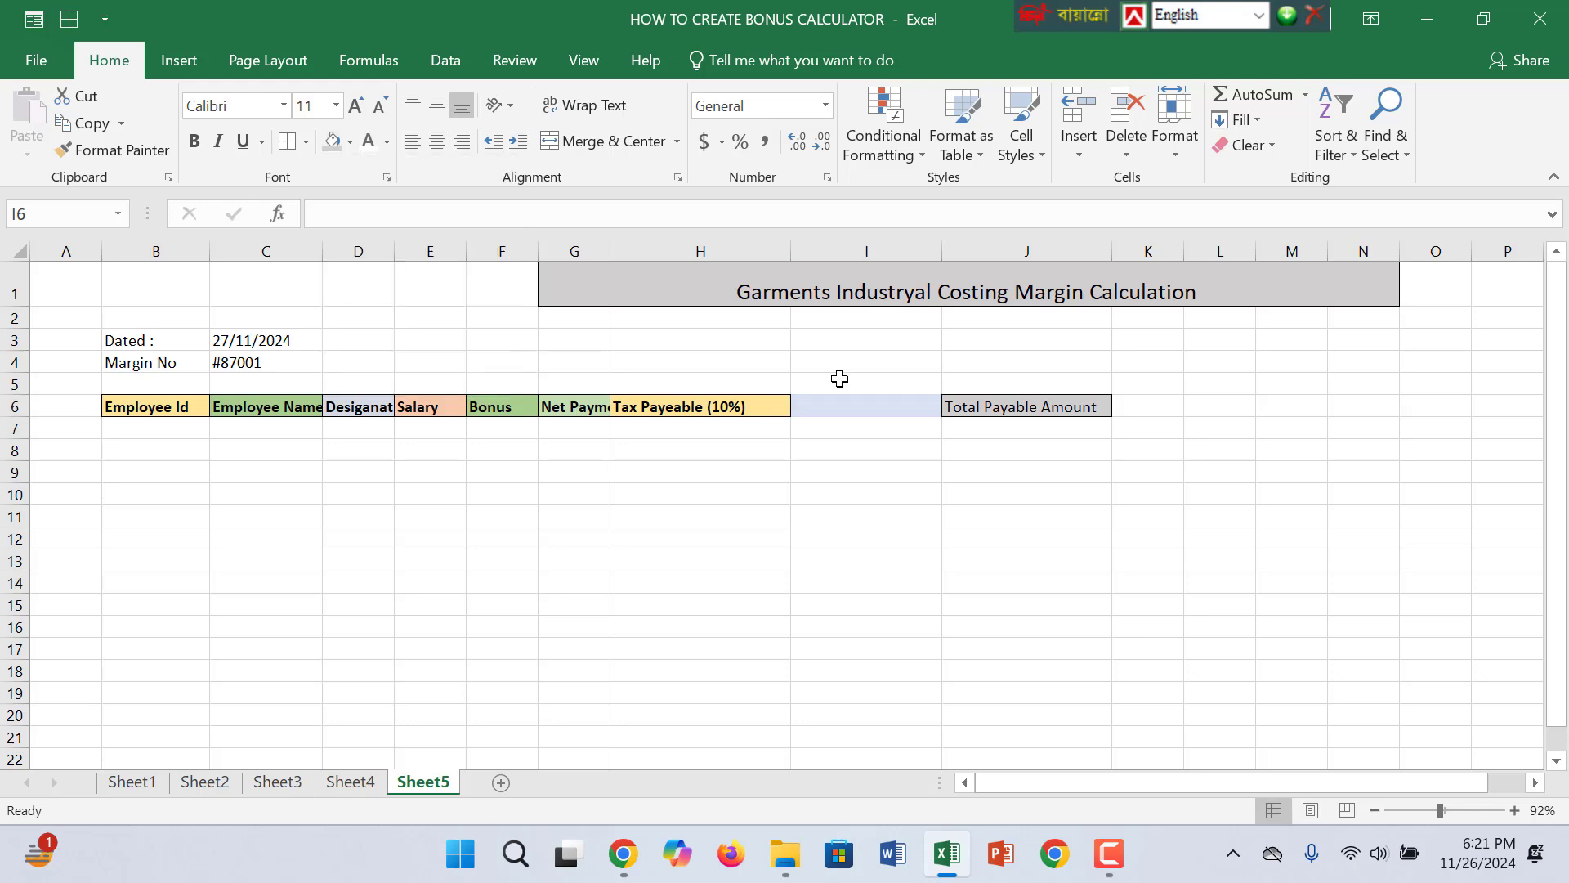
left_click(723, 608)
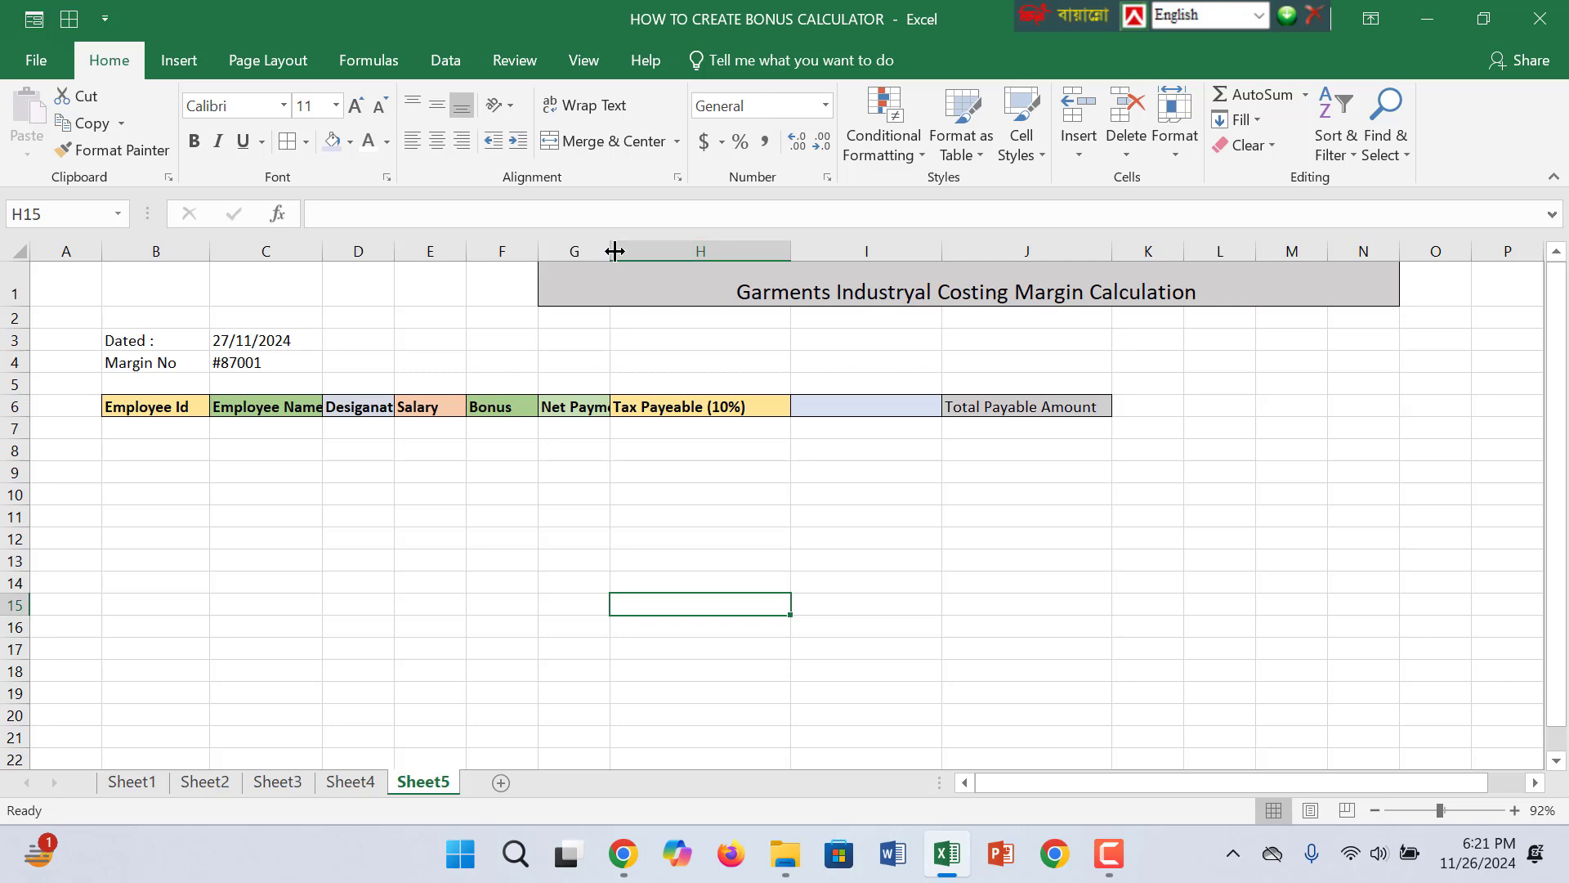
Widen column G to fit the "Net Payment" header and make the Bonus column F wider.
left_click_drag(611, 251, 643, 253)
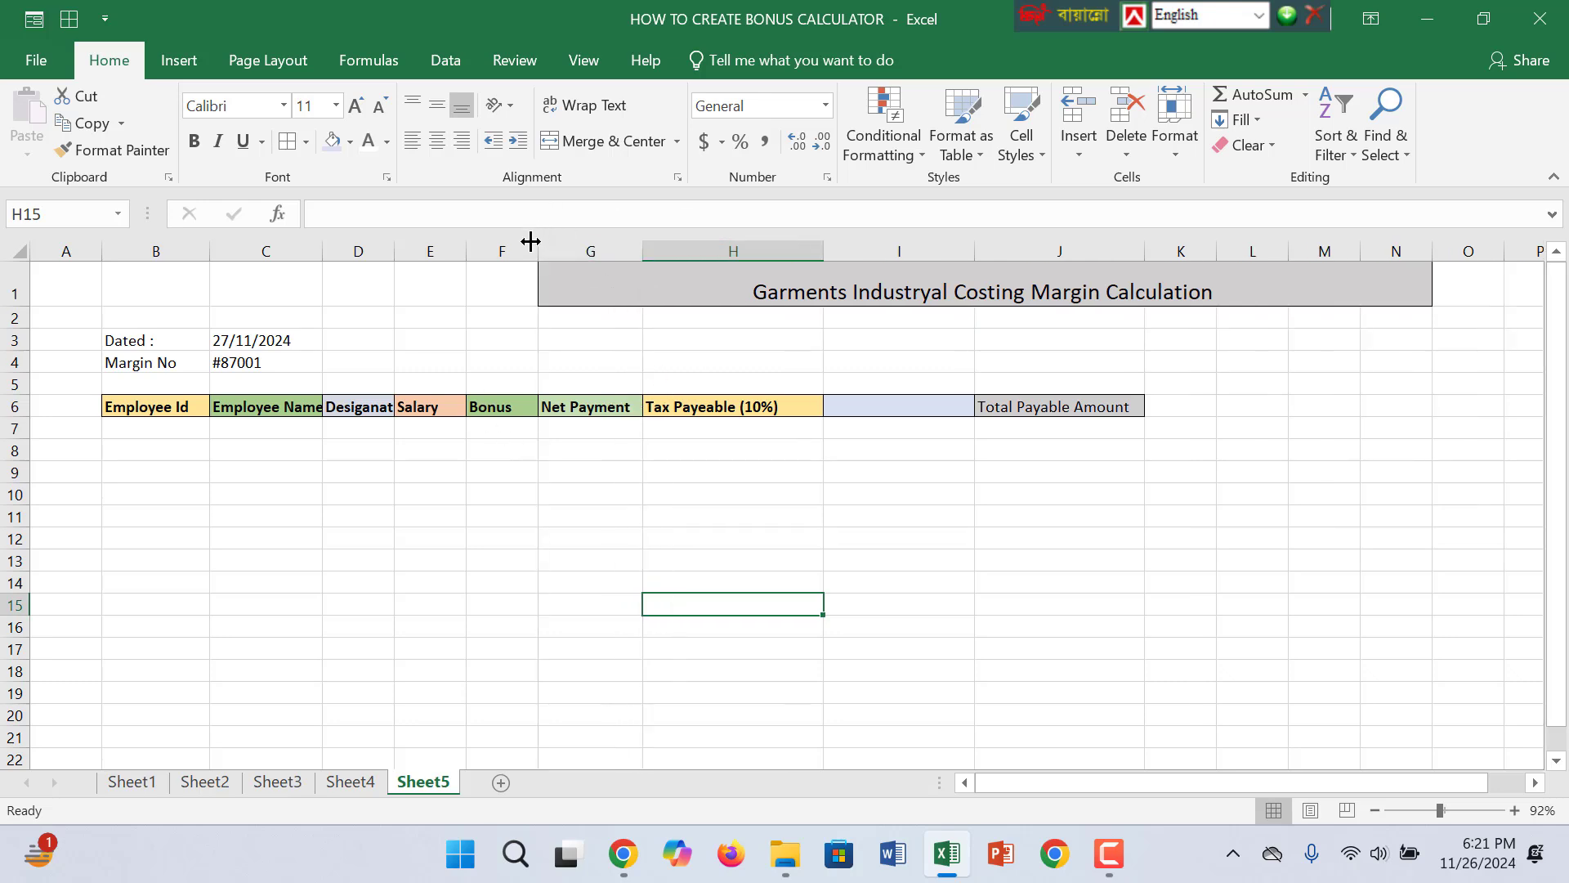
left_click_drag(538, 251, 600, 261)
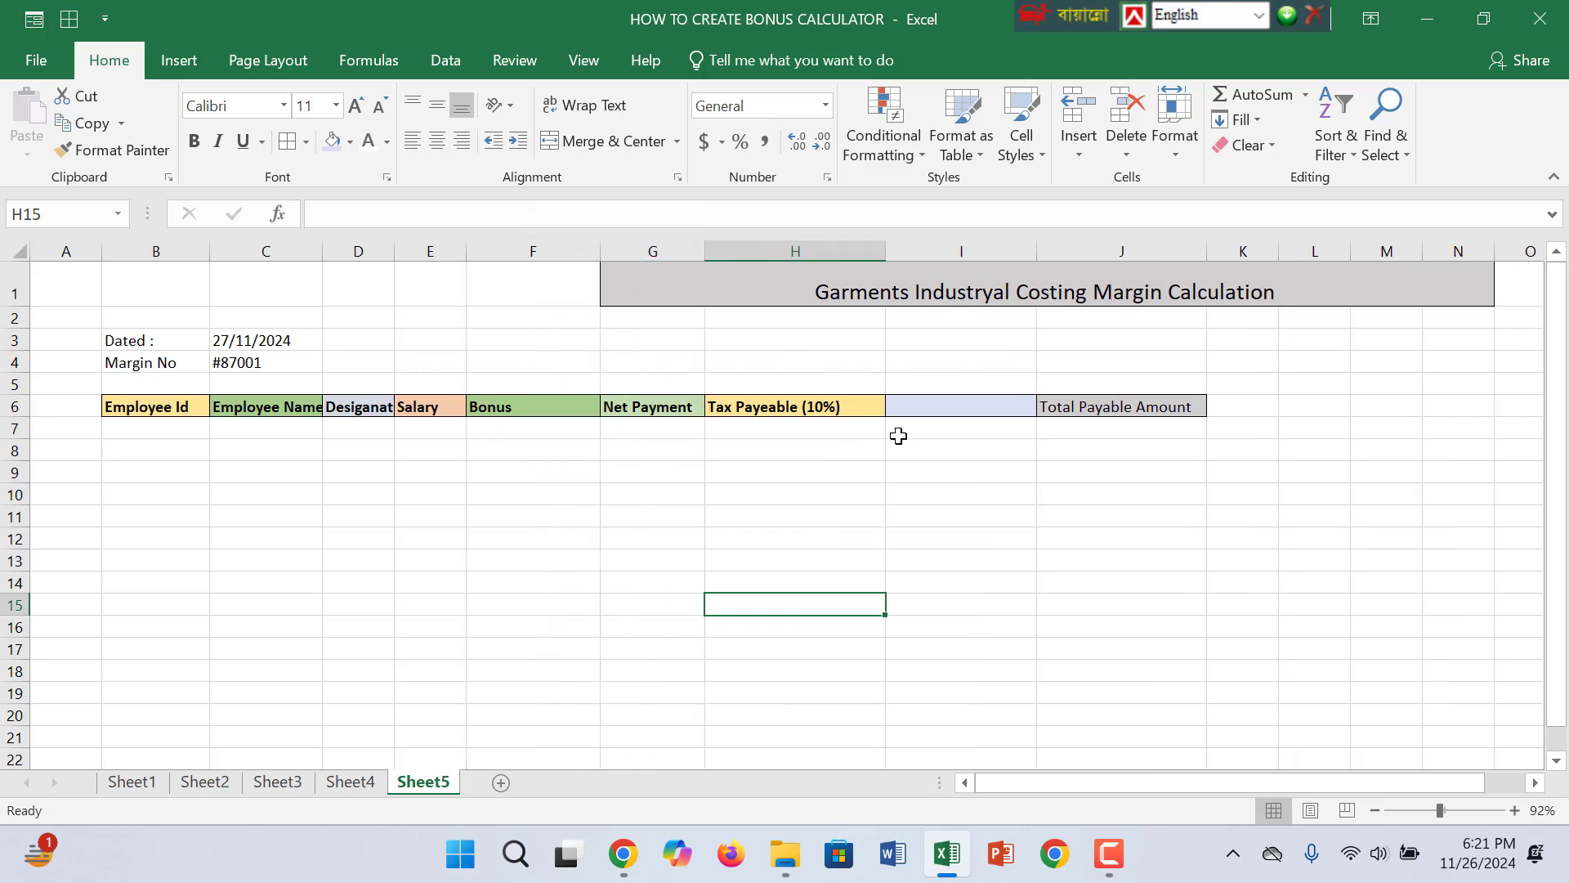
Enter the header "Cost Average Monthly Rate" in I6 and widen column I to fit it.
left_click(963, 413)
type("Cost Average Mon")
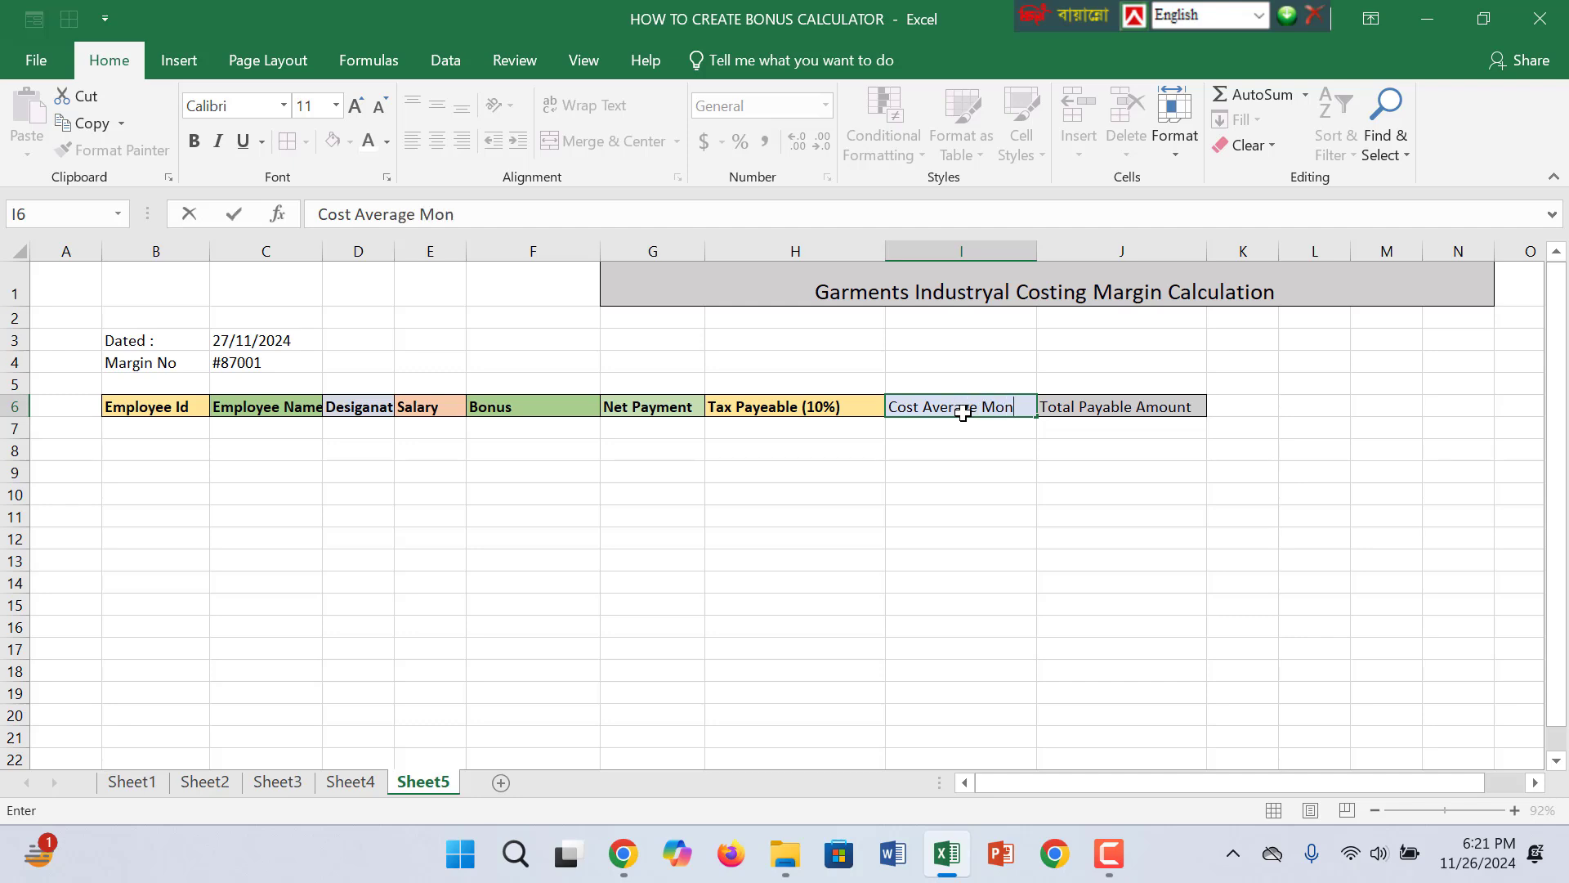
type("thly ")
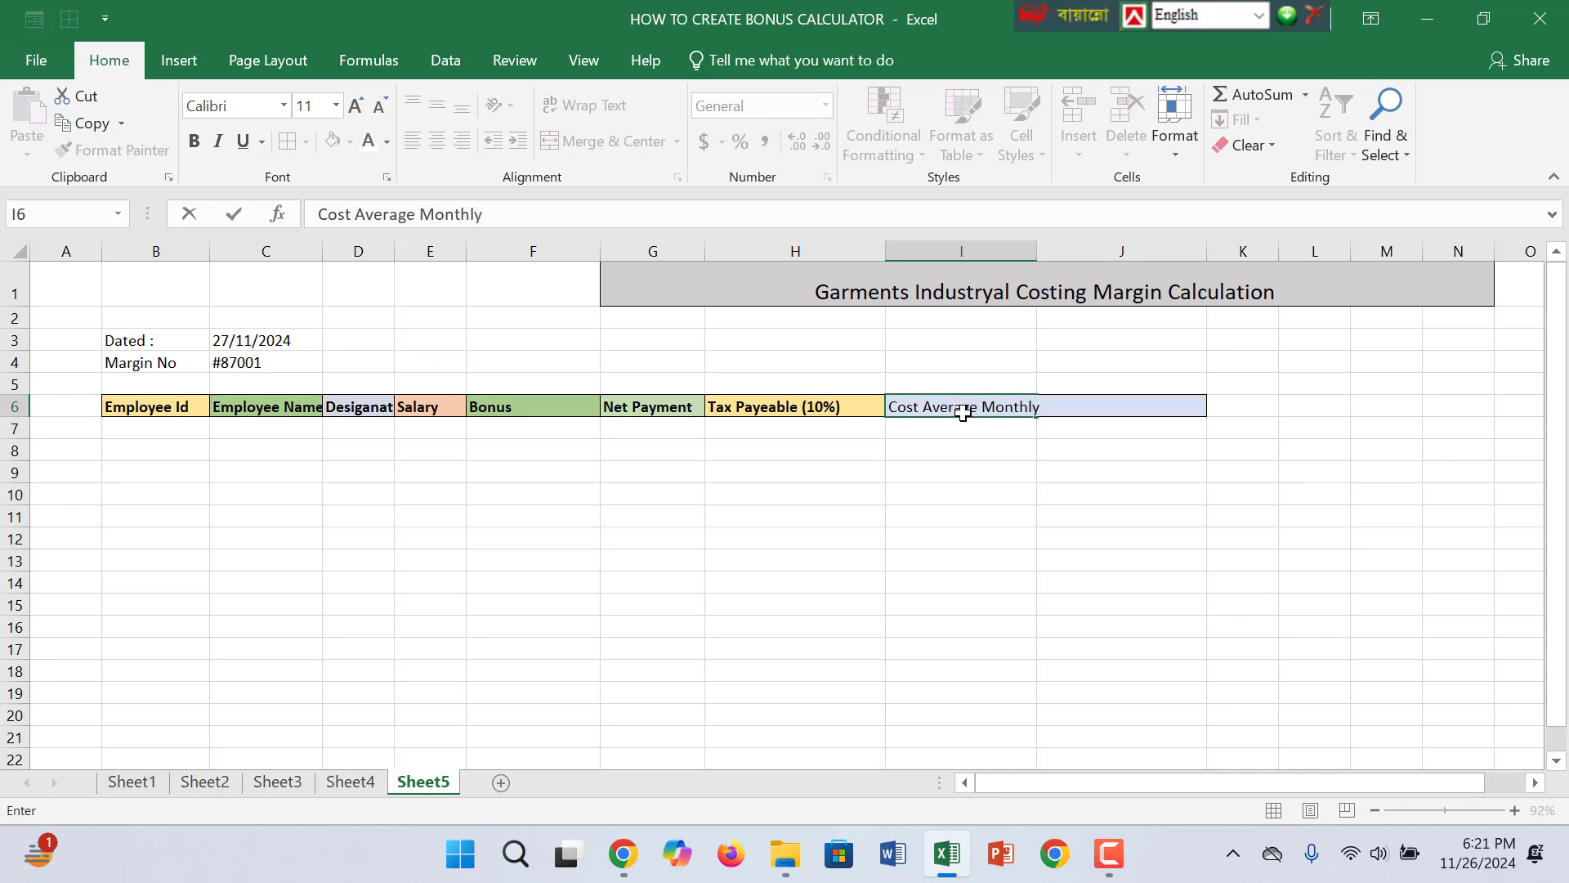
type("Rate")
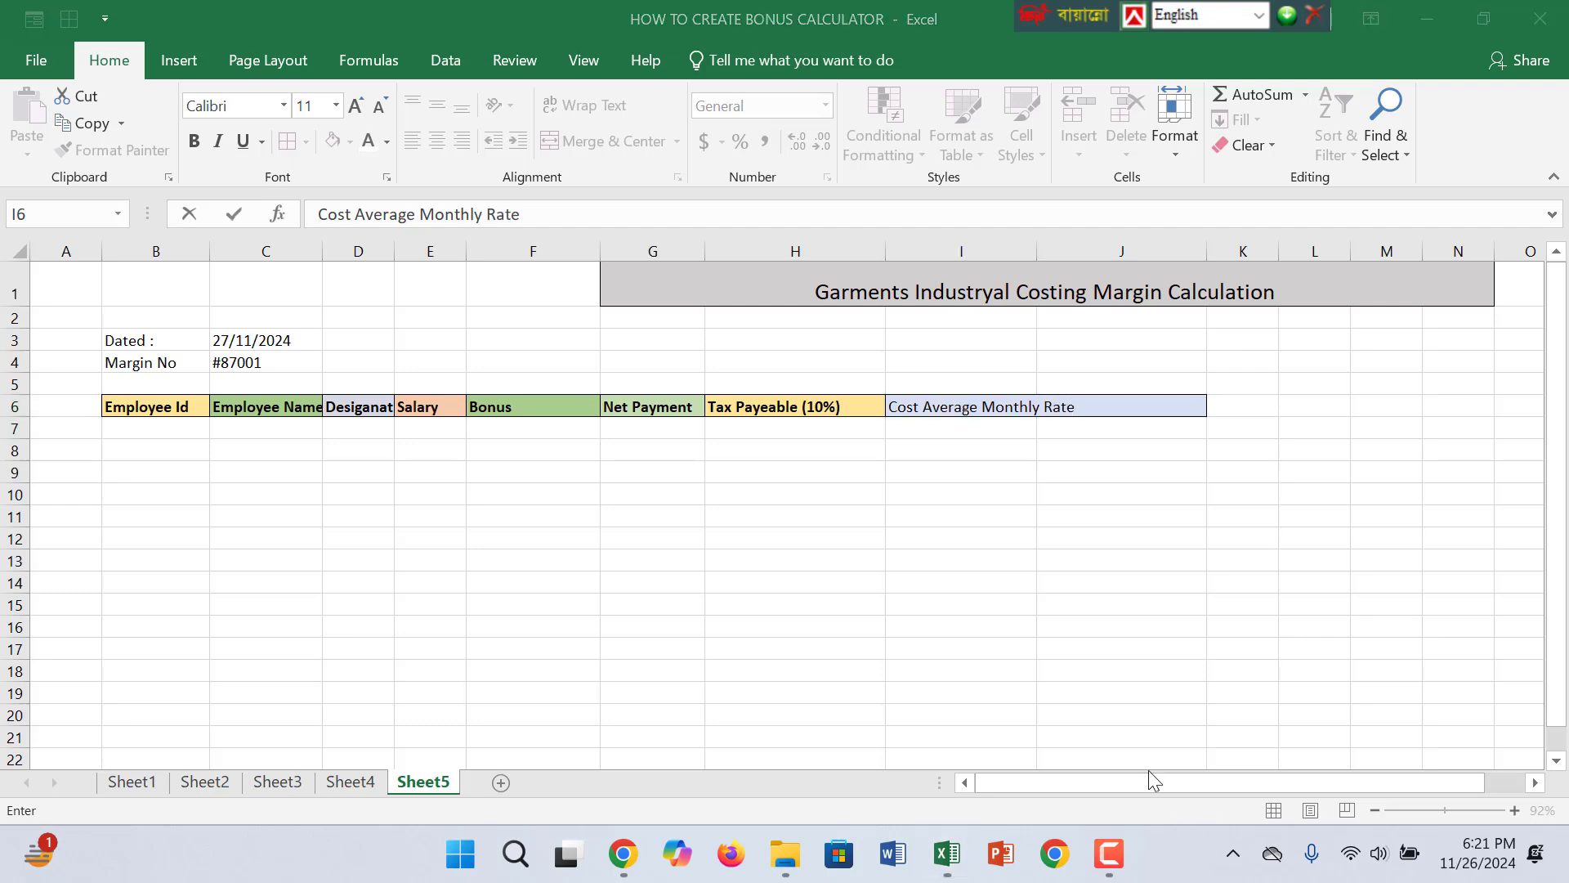
left_click(1038, 245)
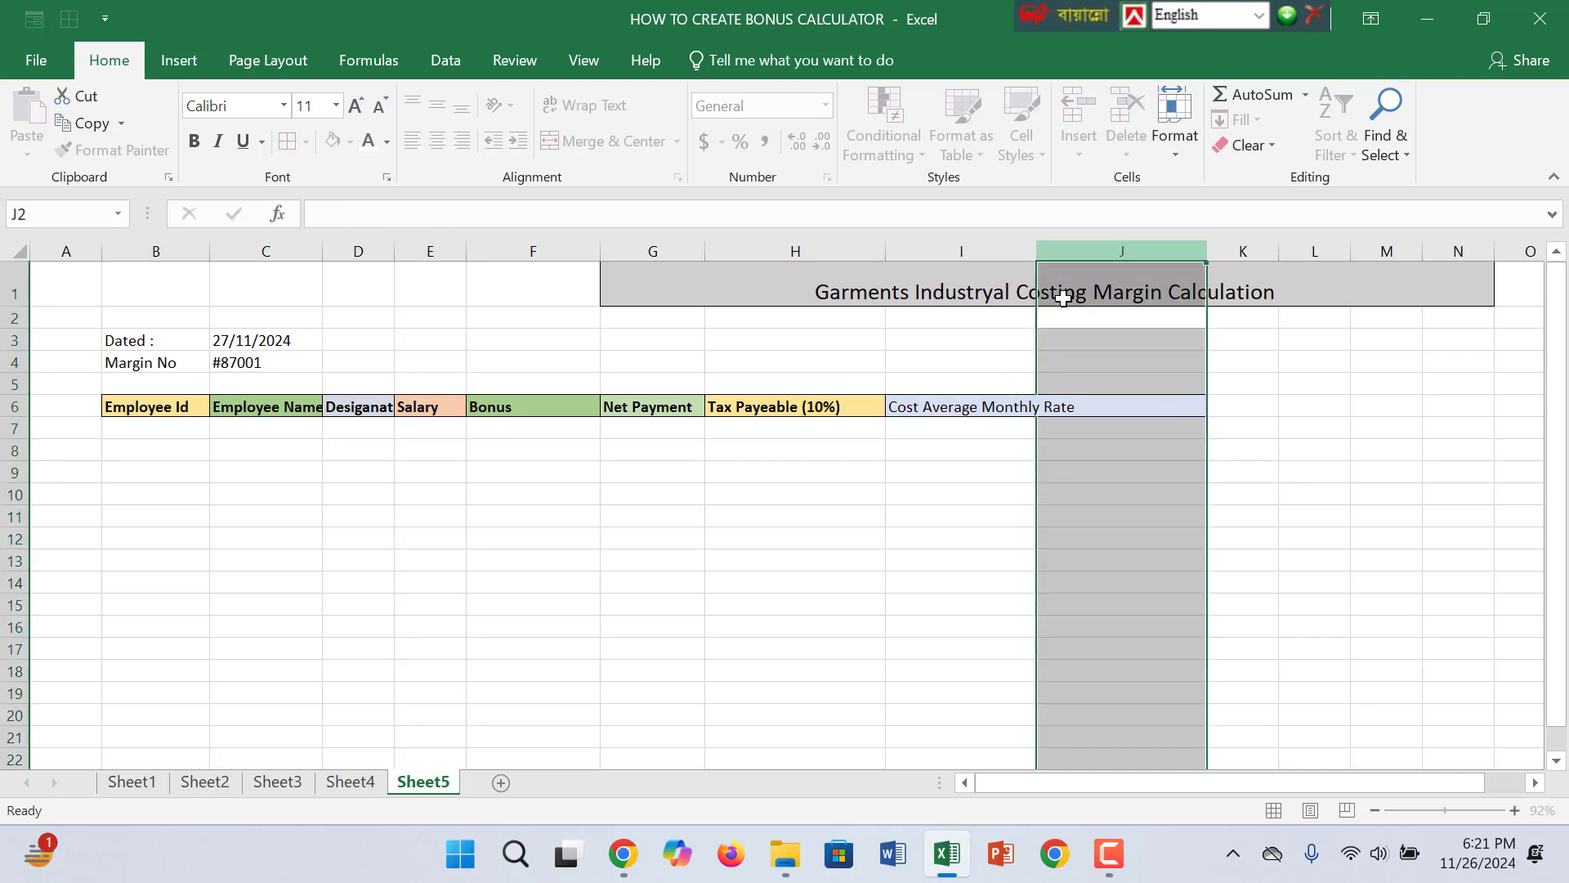
left_click_drag(1037, 245, 1087, 250)
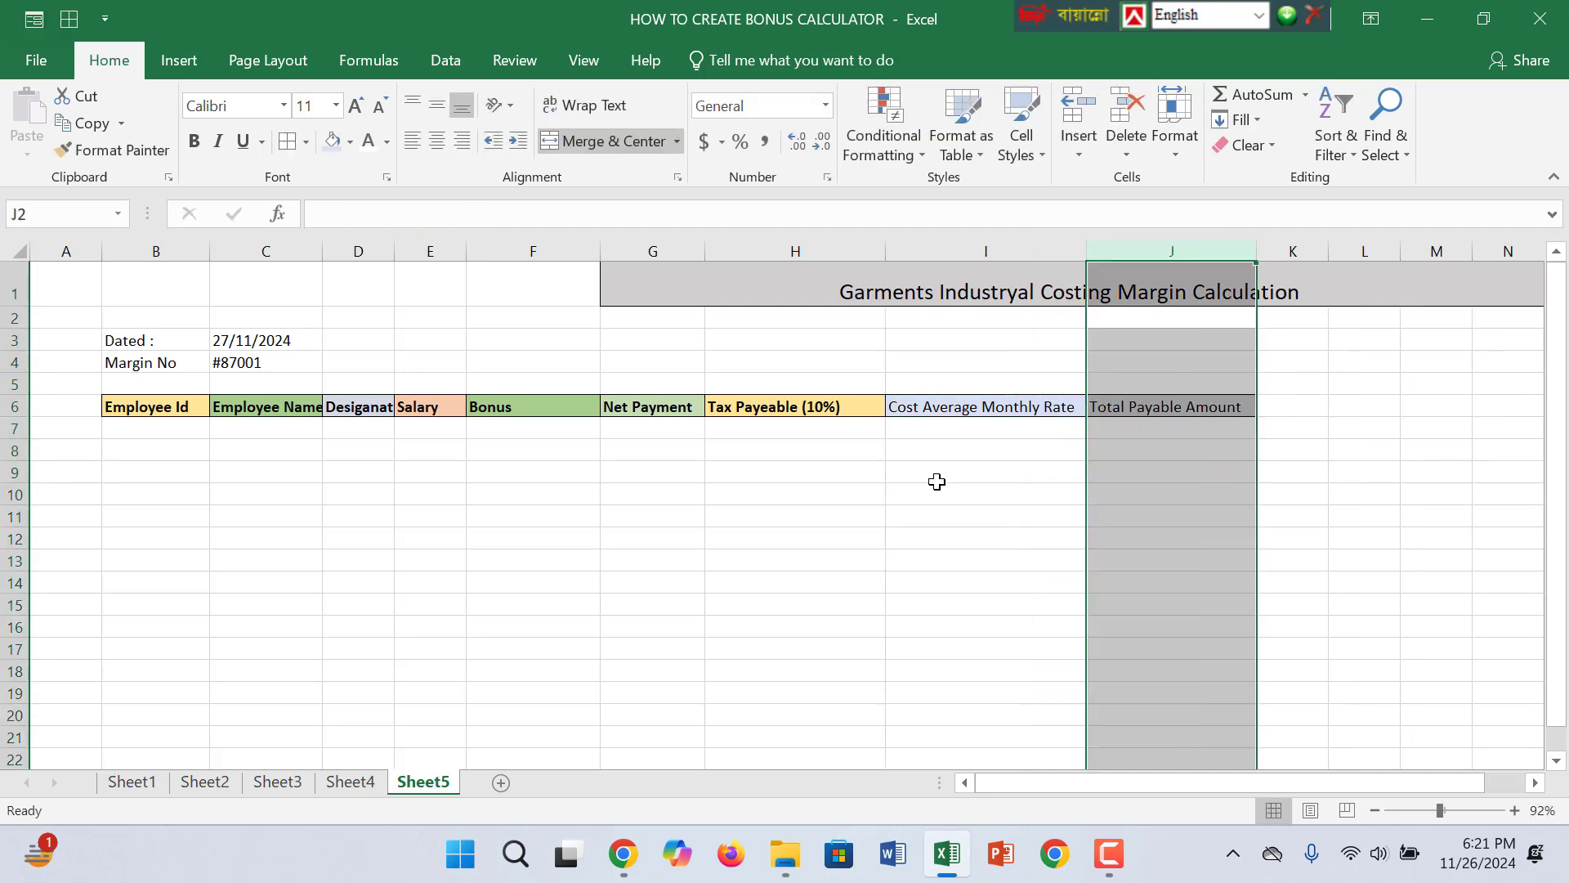
Widen columns C and D so the "Employee Name" and "Desiganation" headers fit.
left_click(788, 494)
left_click_drag(313, 252, 513, 260)
left_click(458, 430)
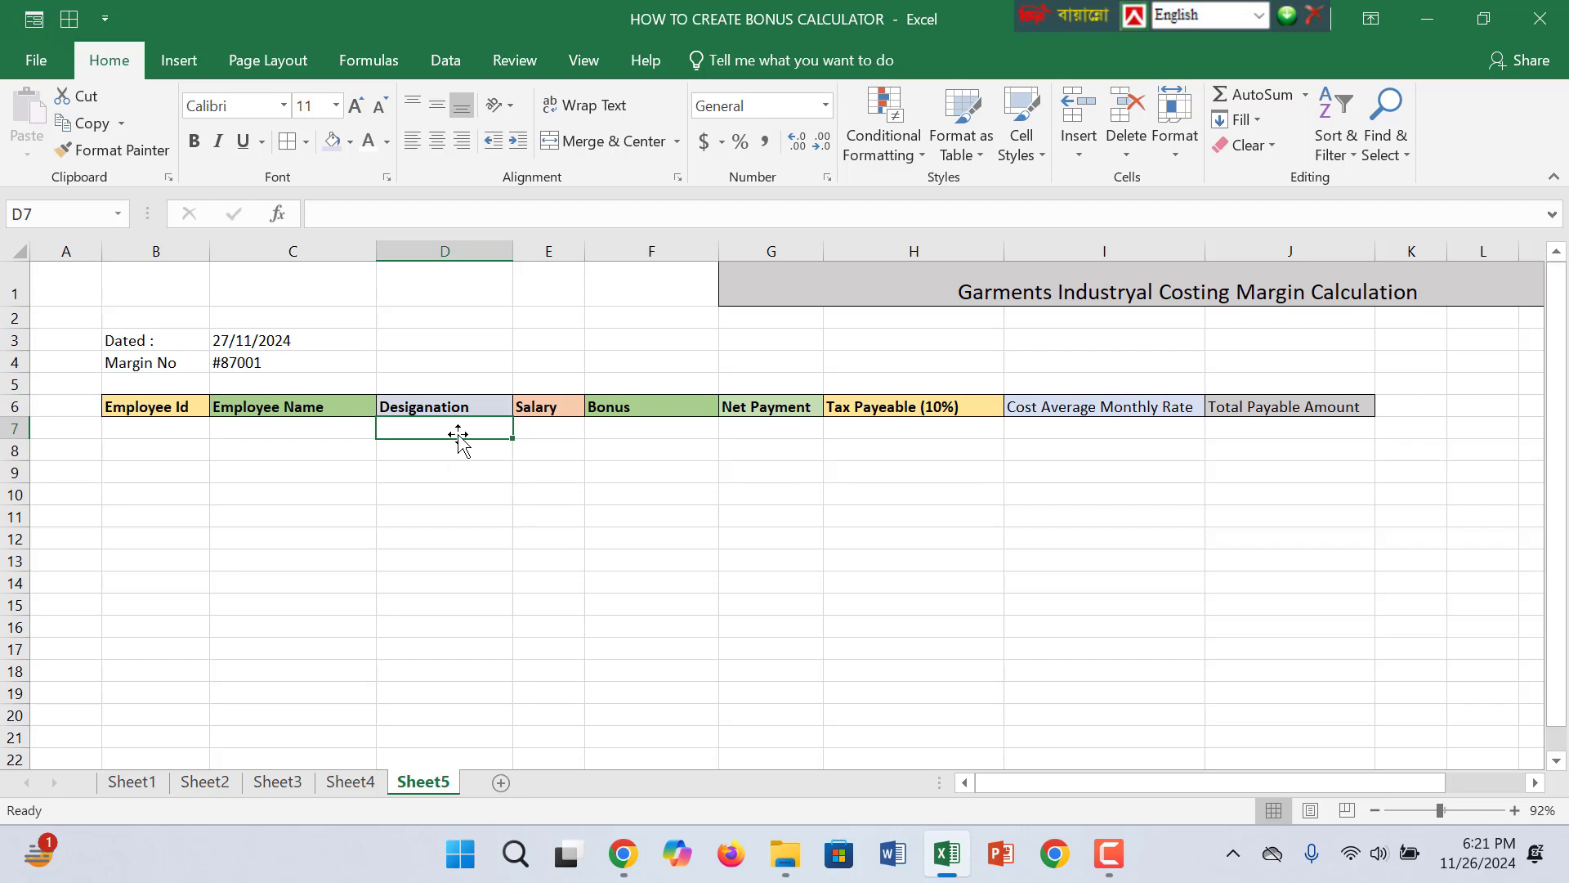
Copy the employee names from B3:B17 of Sheet1 into Sheet5 starting at C7.
left_click(135, 782)
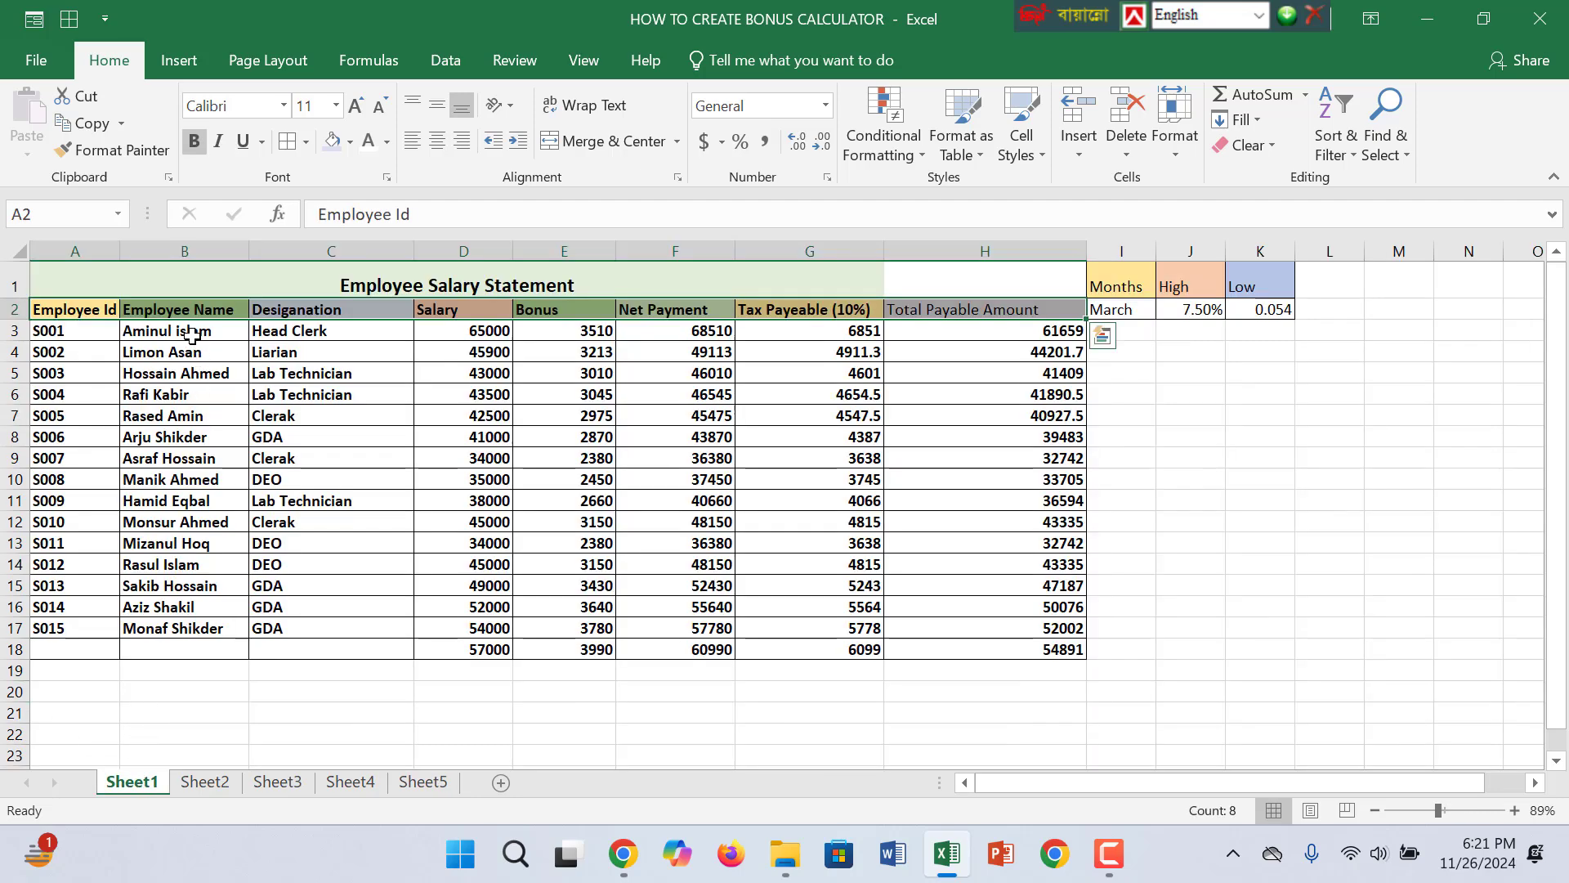
left_click_drag(192, 335, 198, 619)
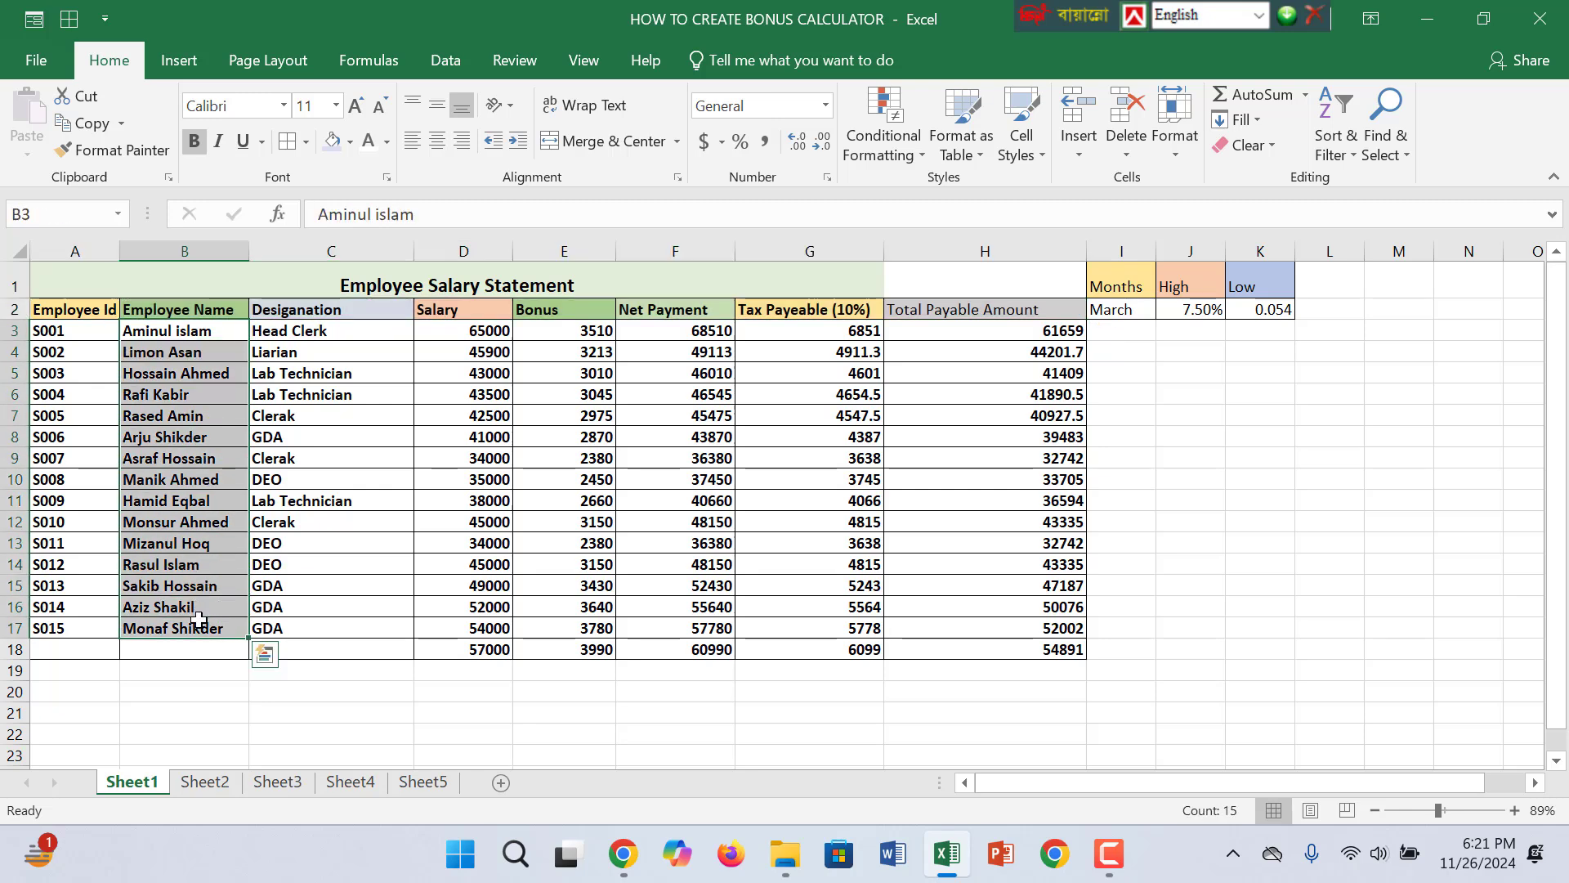
key("ctrl+c")
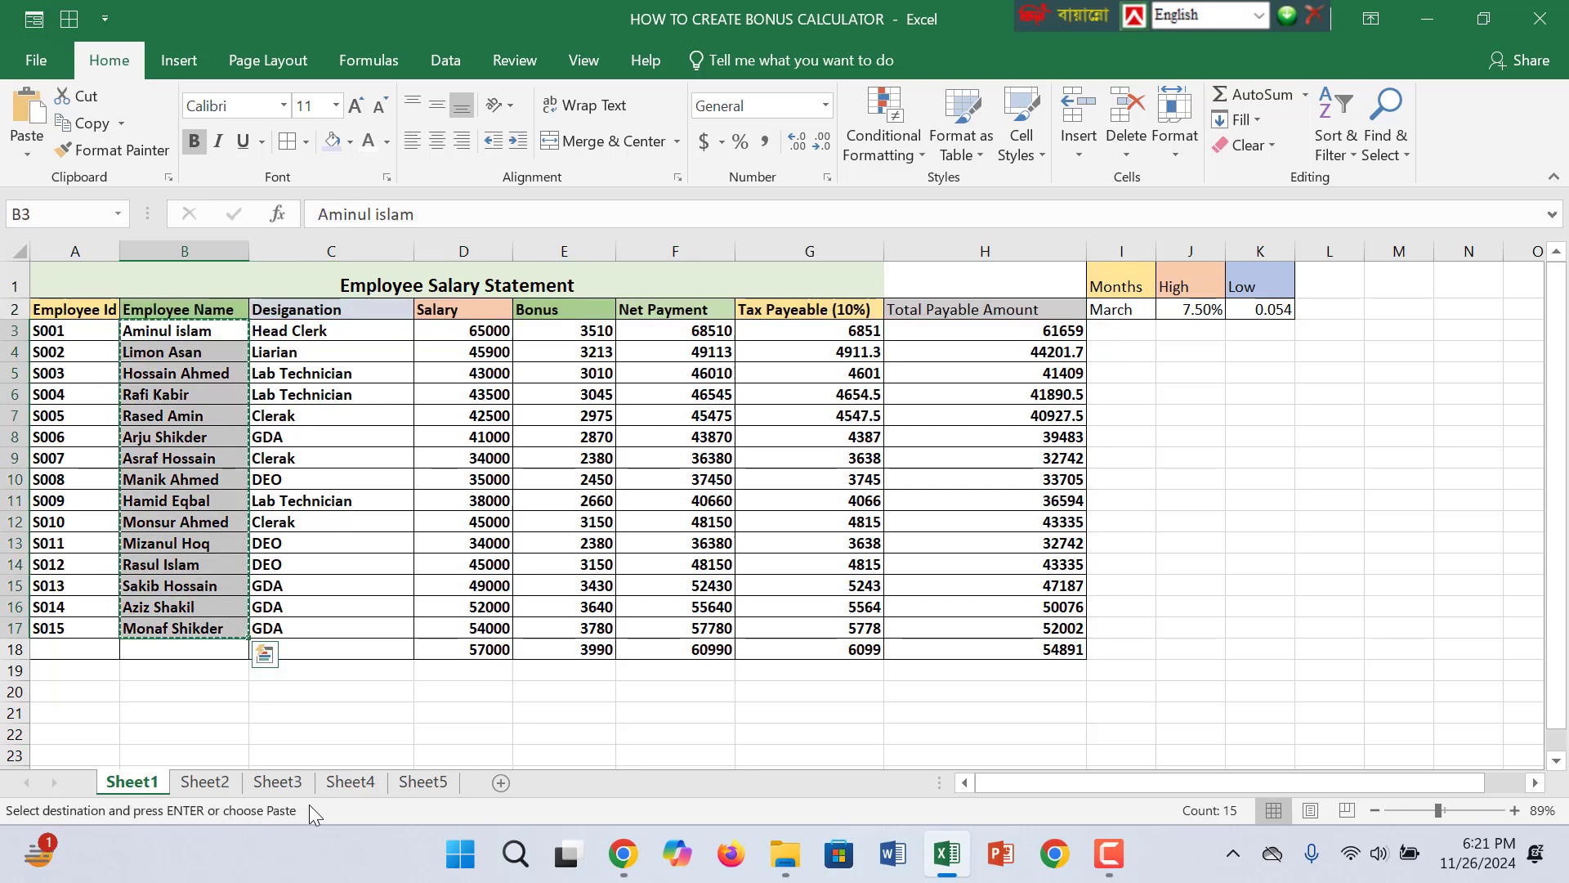
left_click(422, 783)
left_click(286, 437)
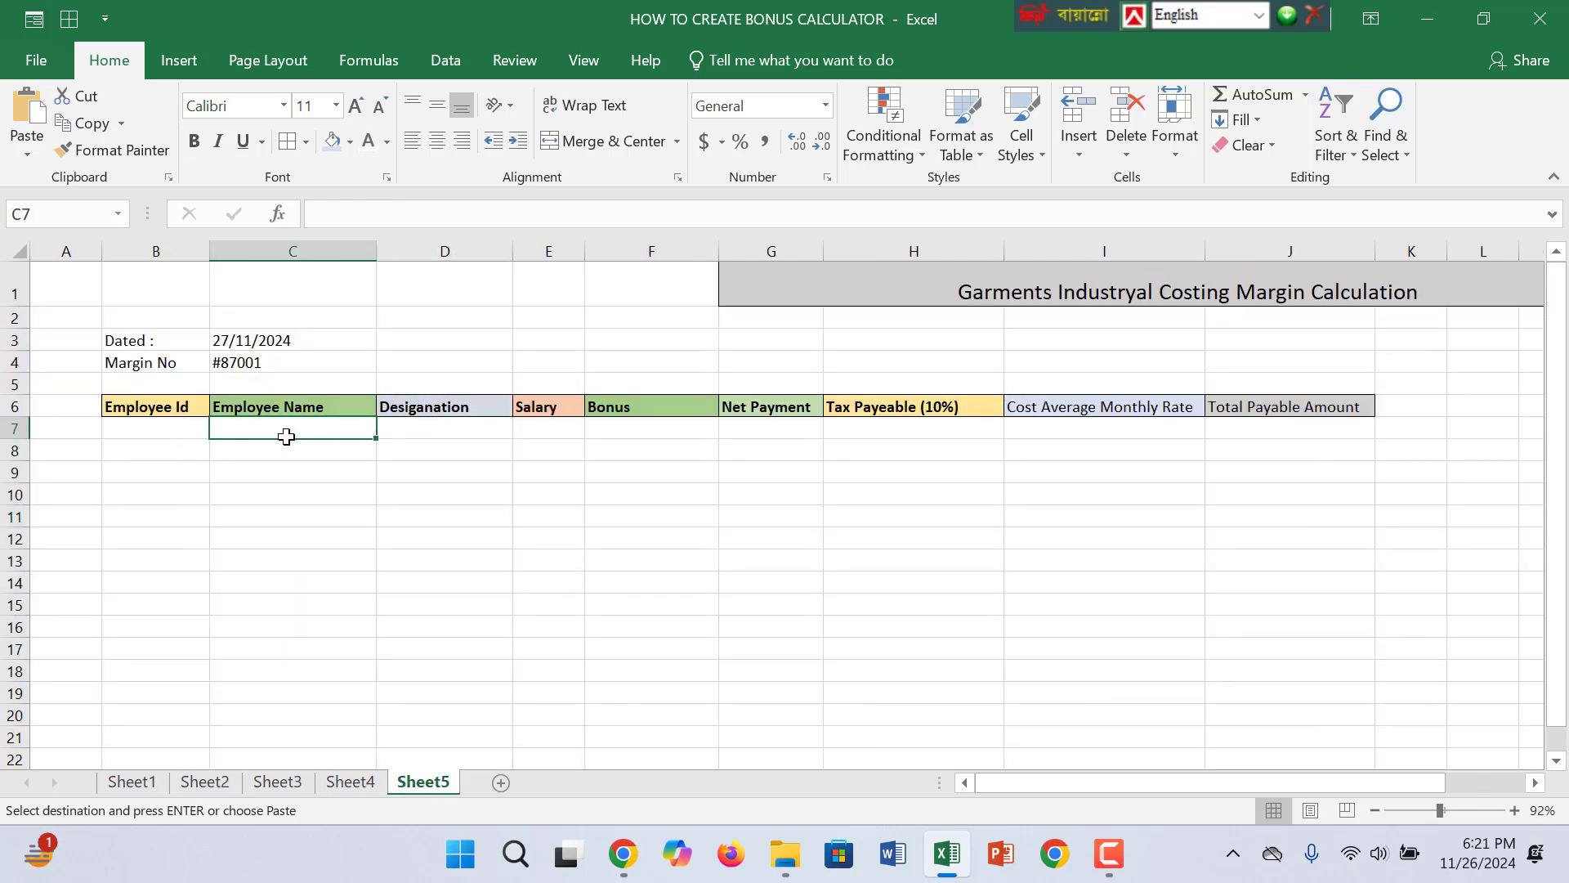
key("ctrl+v")
Copy the employee IDs S001 to S015 from A3:A17 of Sheet1 into Sheet5 starting at B7.
left_click(148, 428)
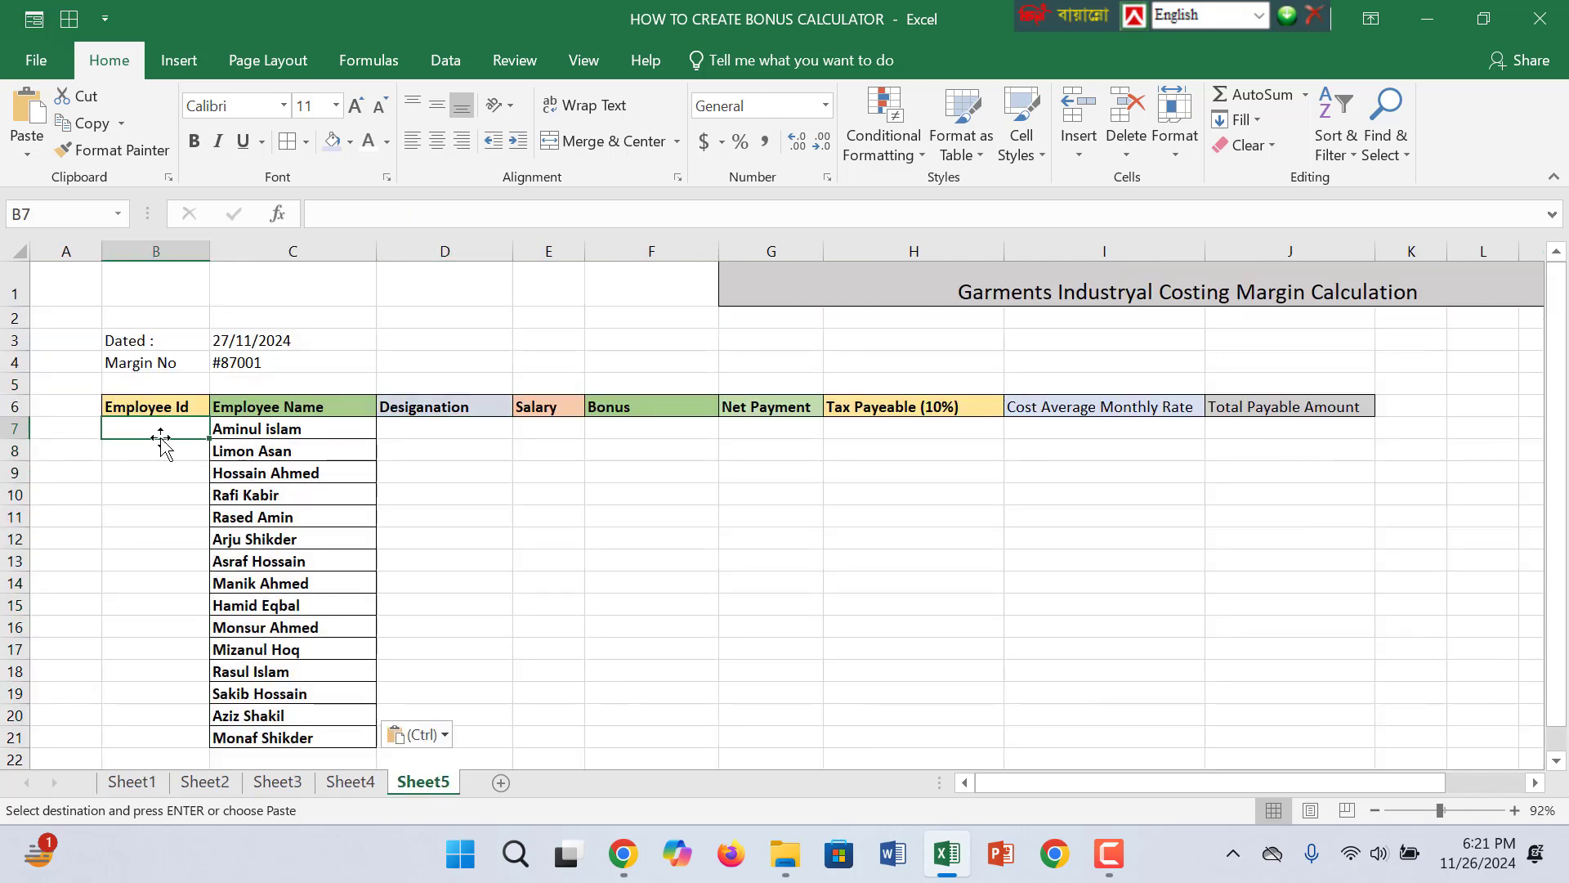
left_click(134, 759)
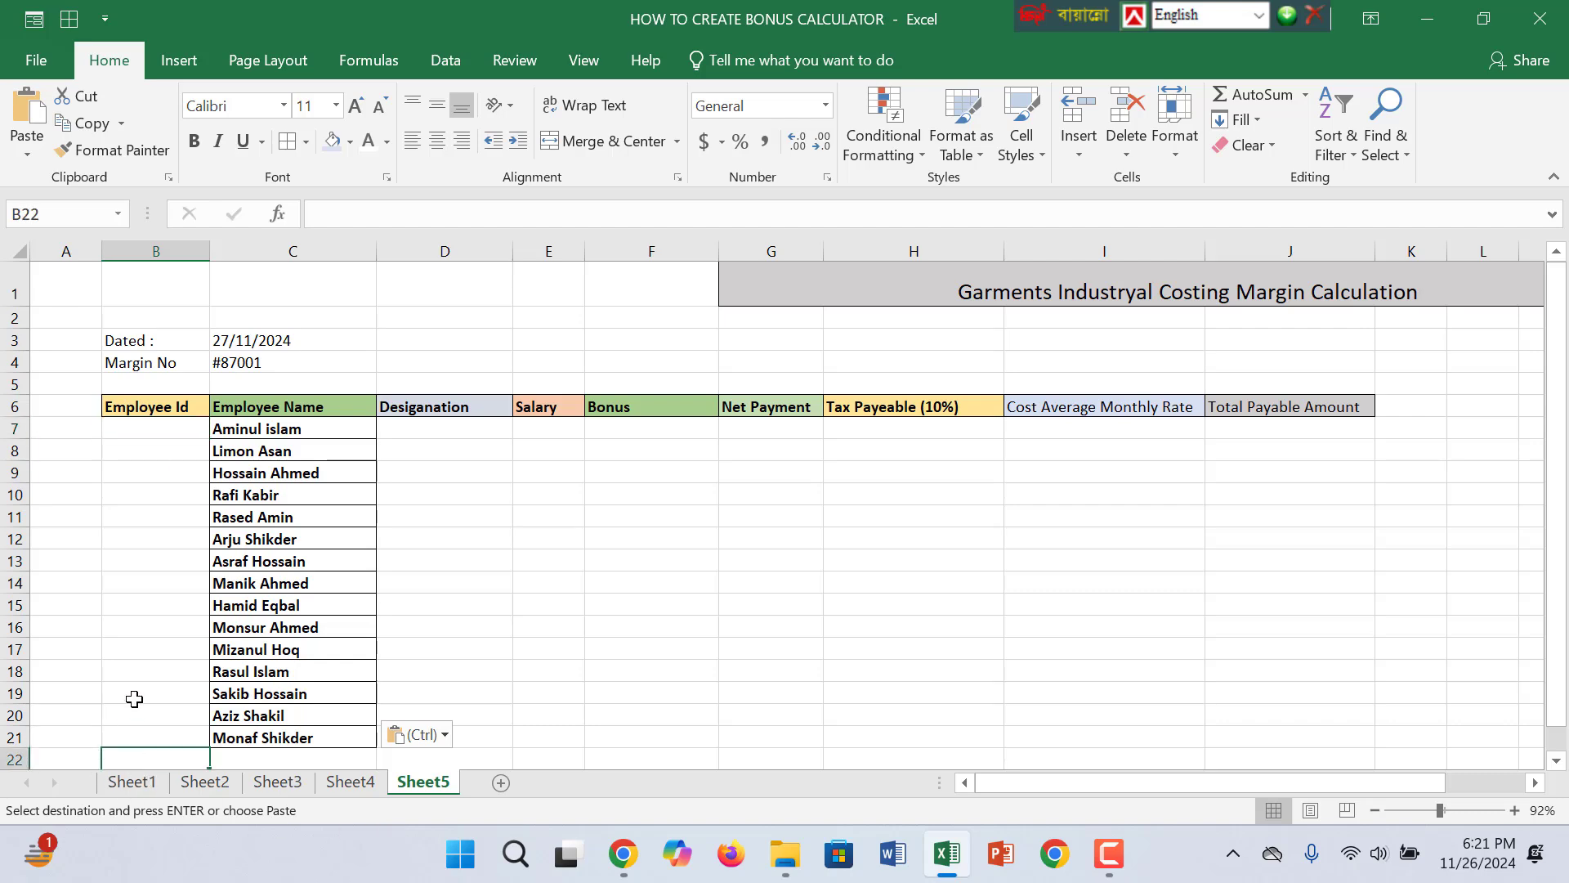
left_click(132, 782)
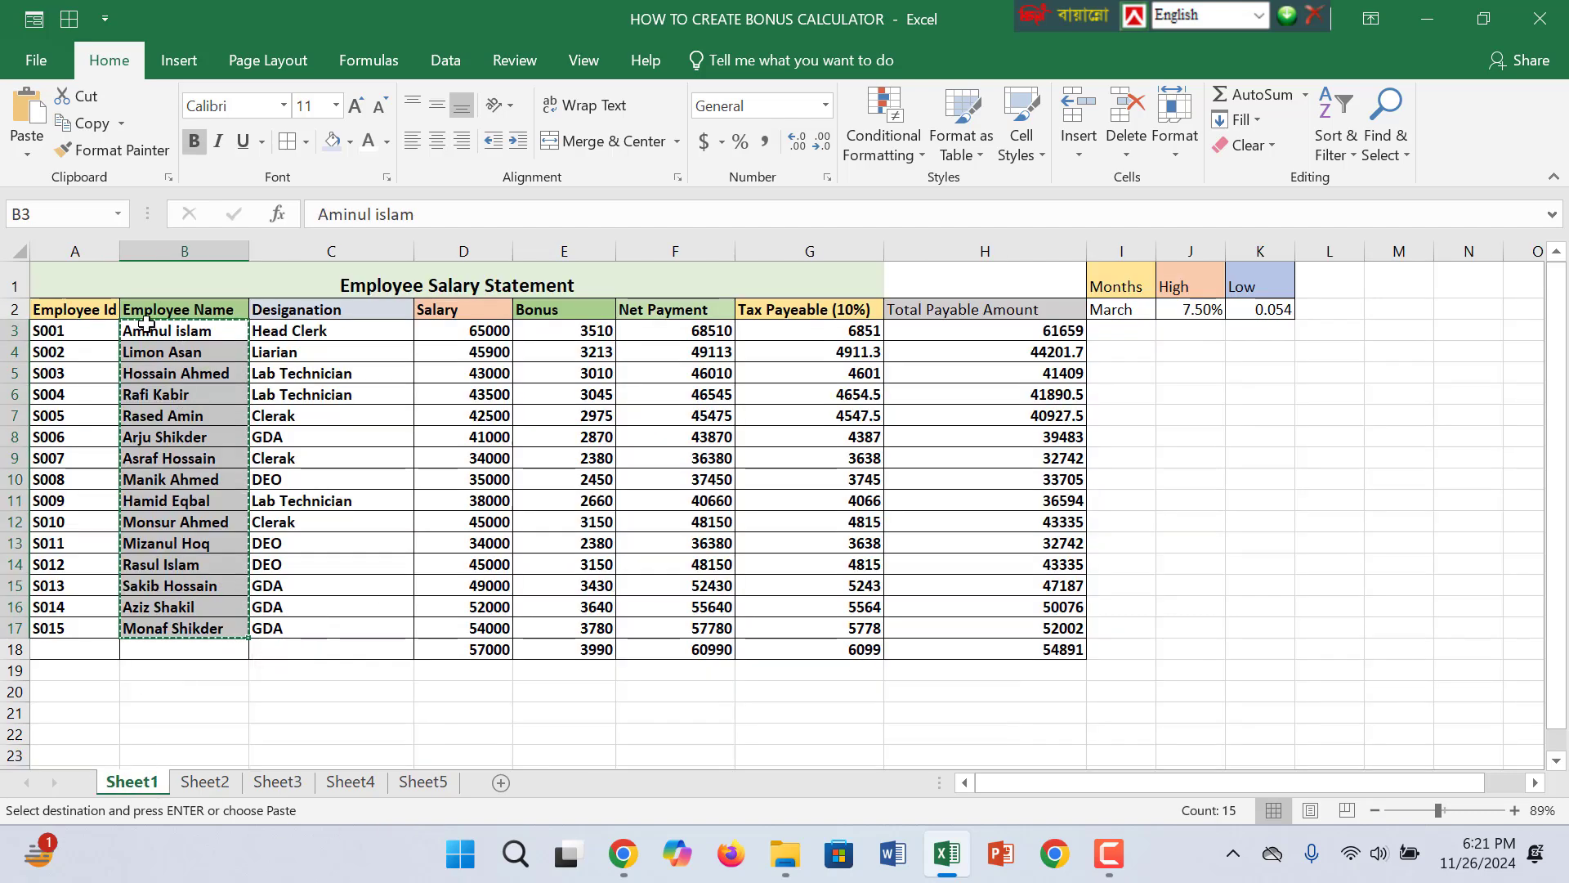
left_click_drag(82, 332, 71, 632)
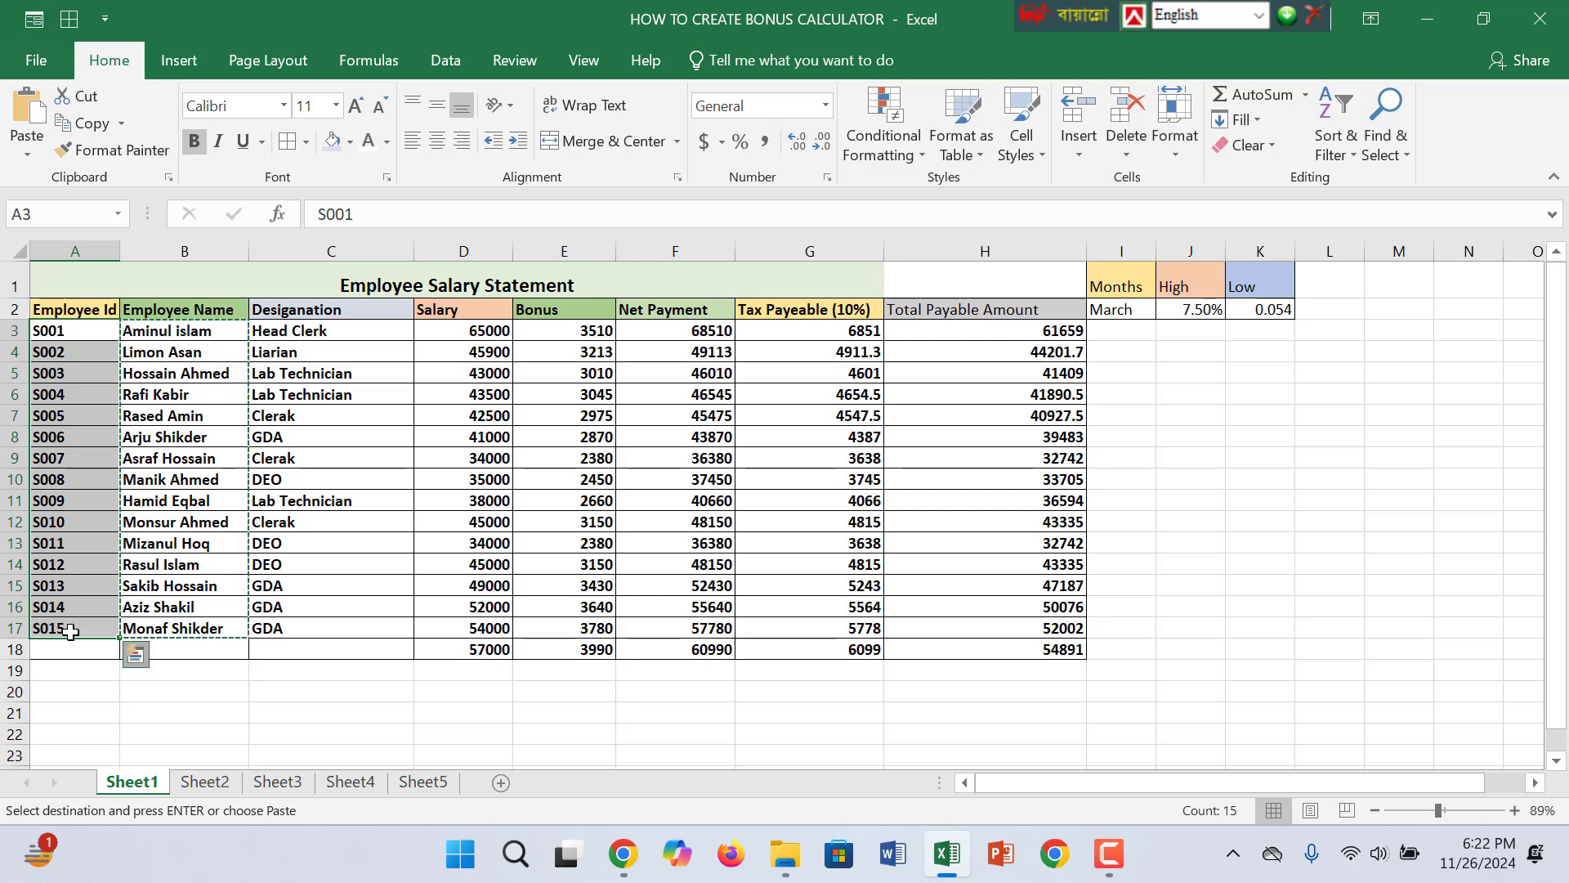
key("ctrl+q")
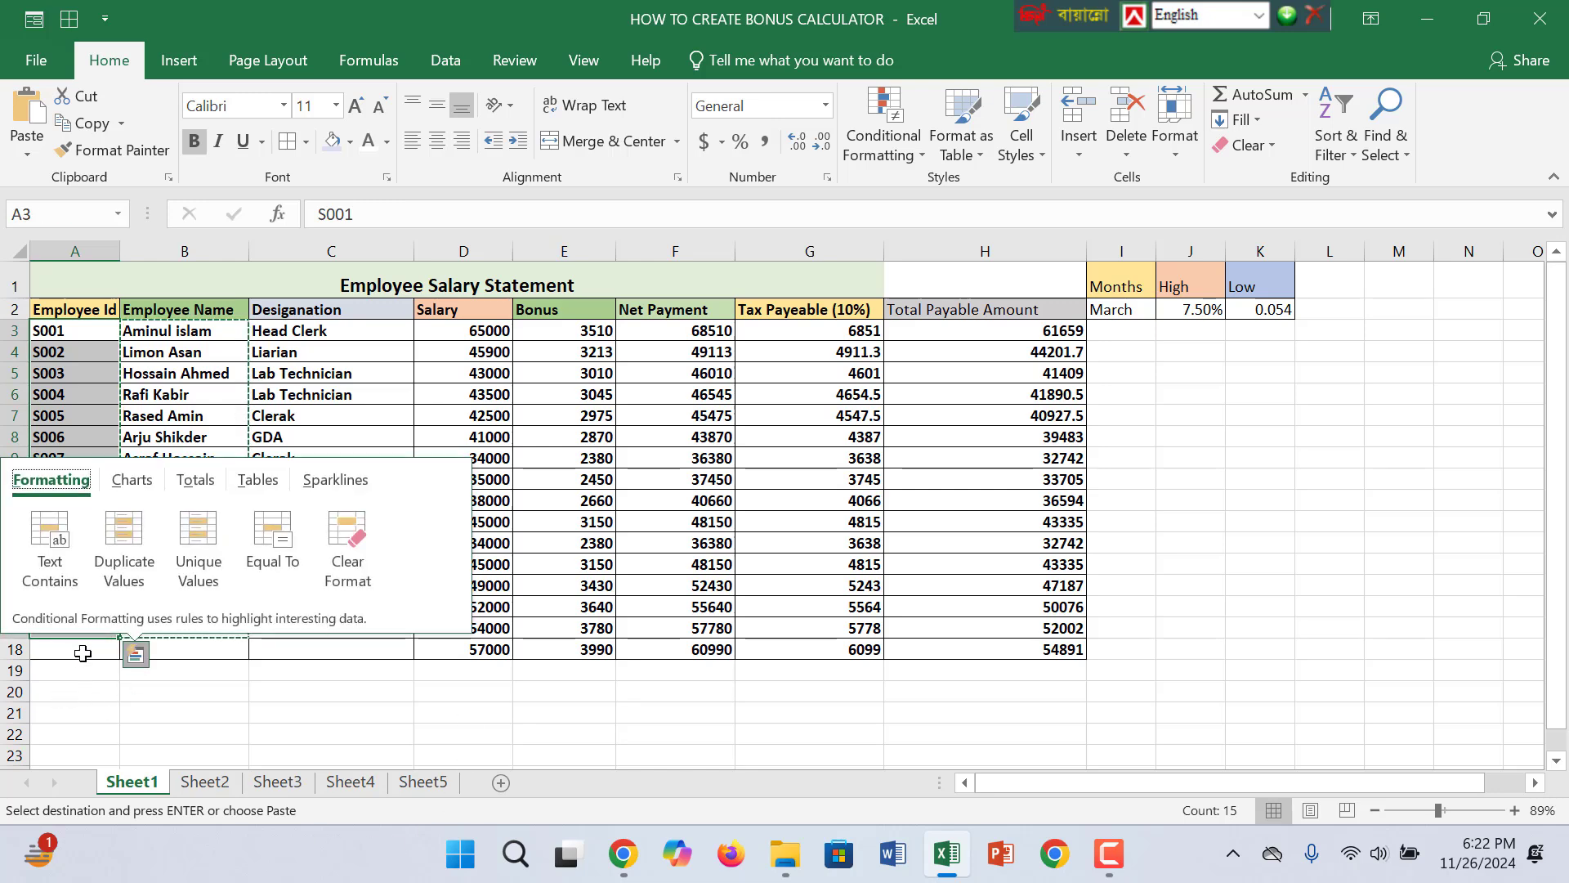
left_click(70, 647)
left_click_drag(77, 333, 70, 627)
key("ctrl+c")
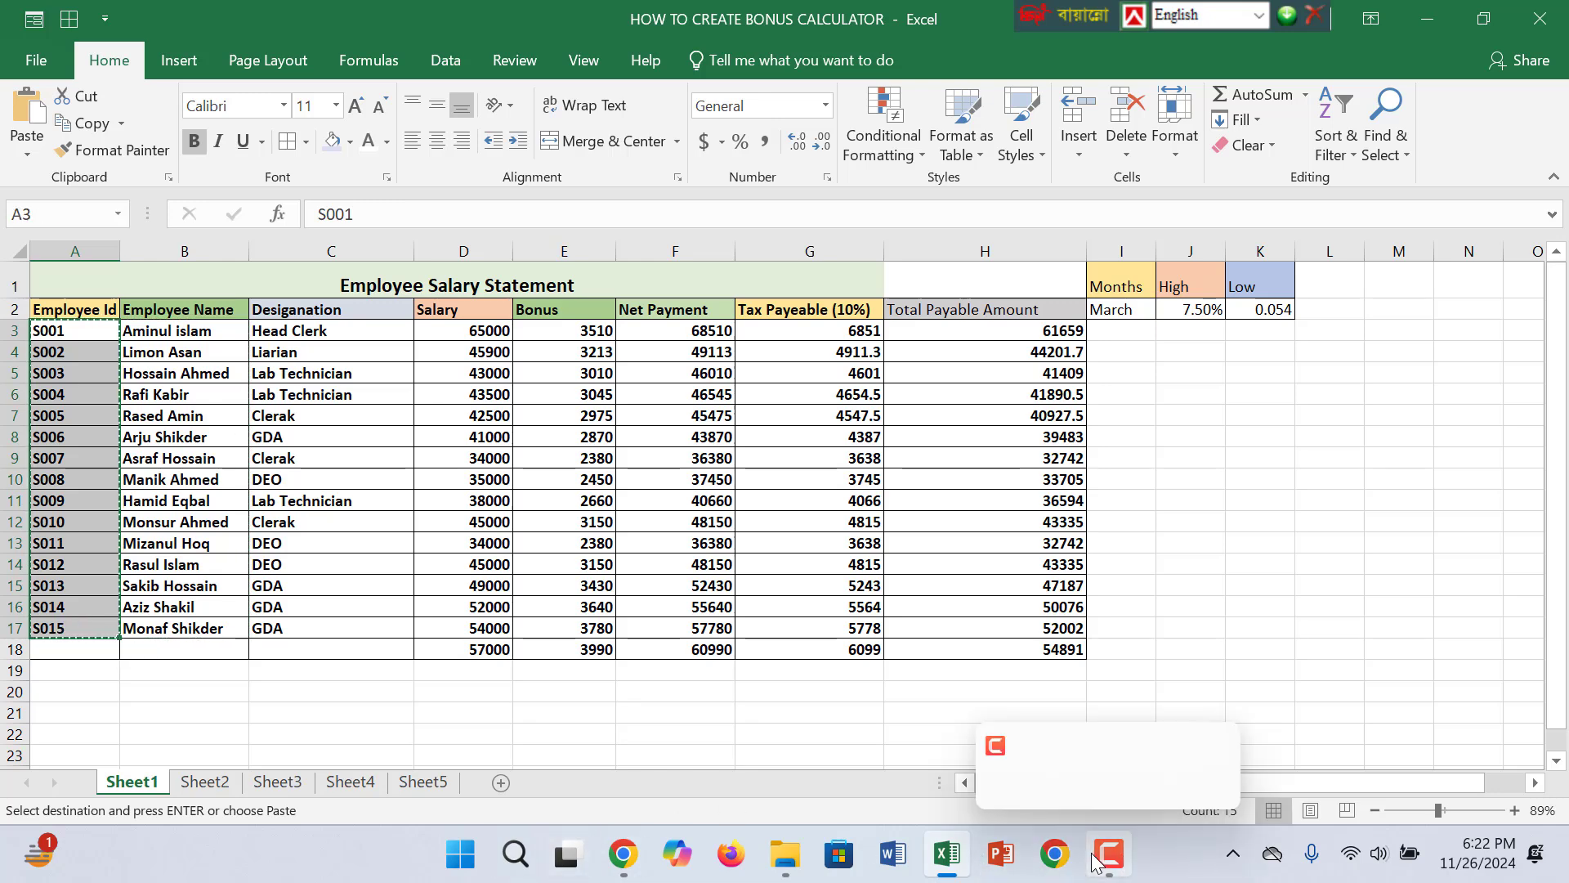
left_click(422, 781)
left_click(155, 426)
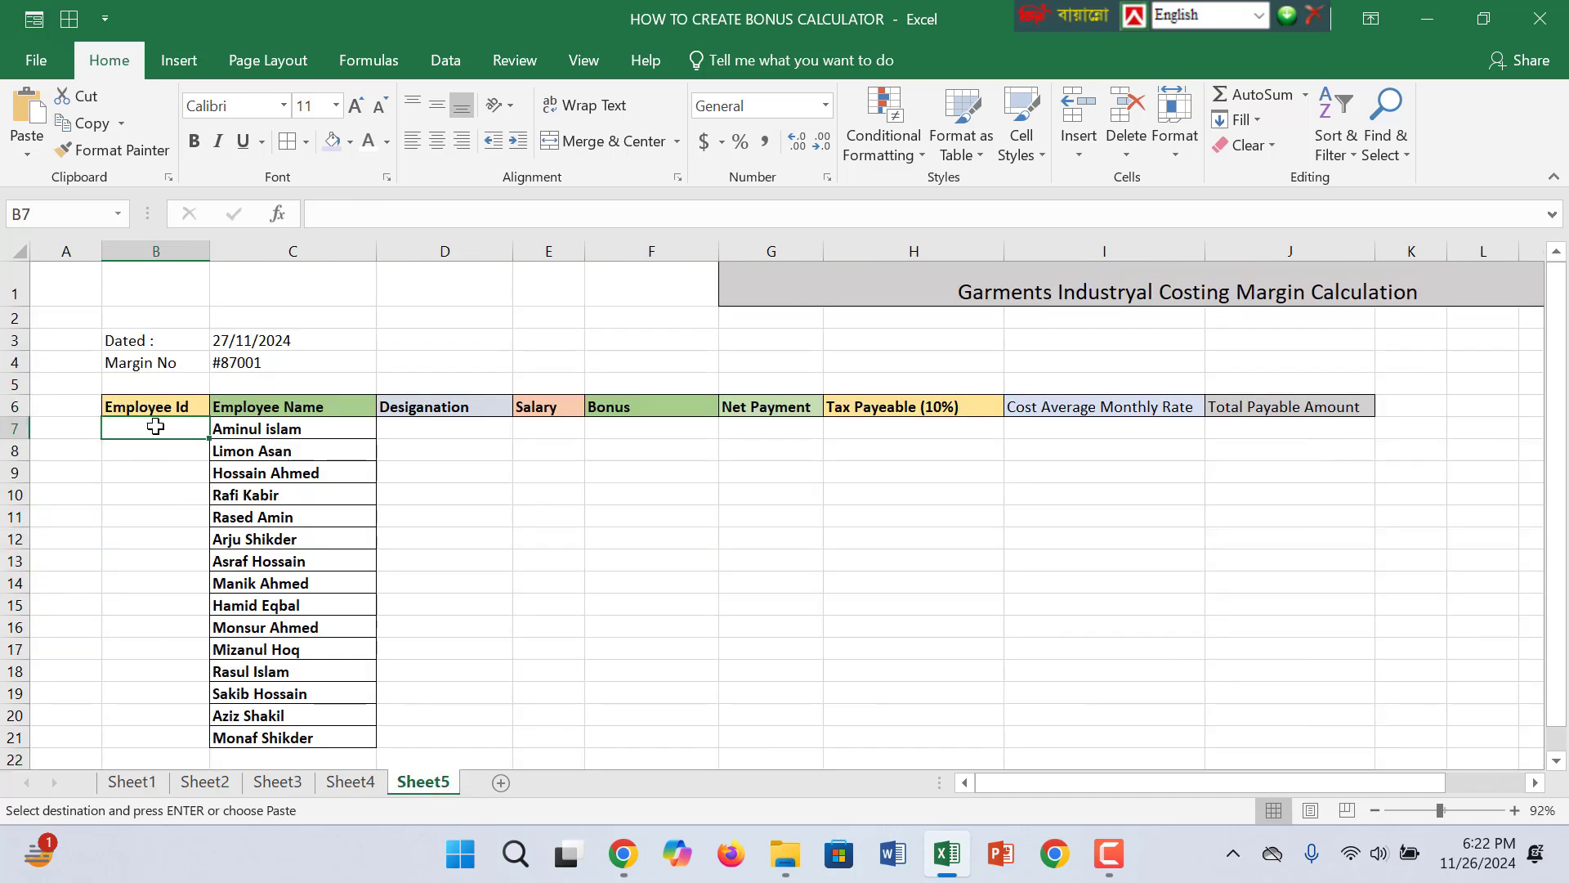
key("ctrl+v")
Enter "Garments Worker" as the first employee's designation in D7.
left_click(436, 425)
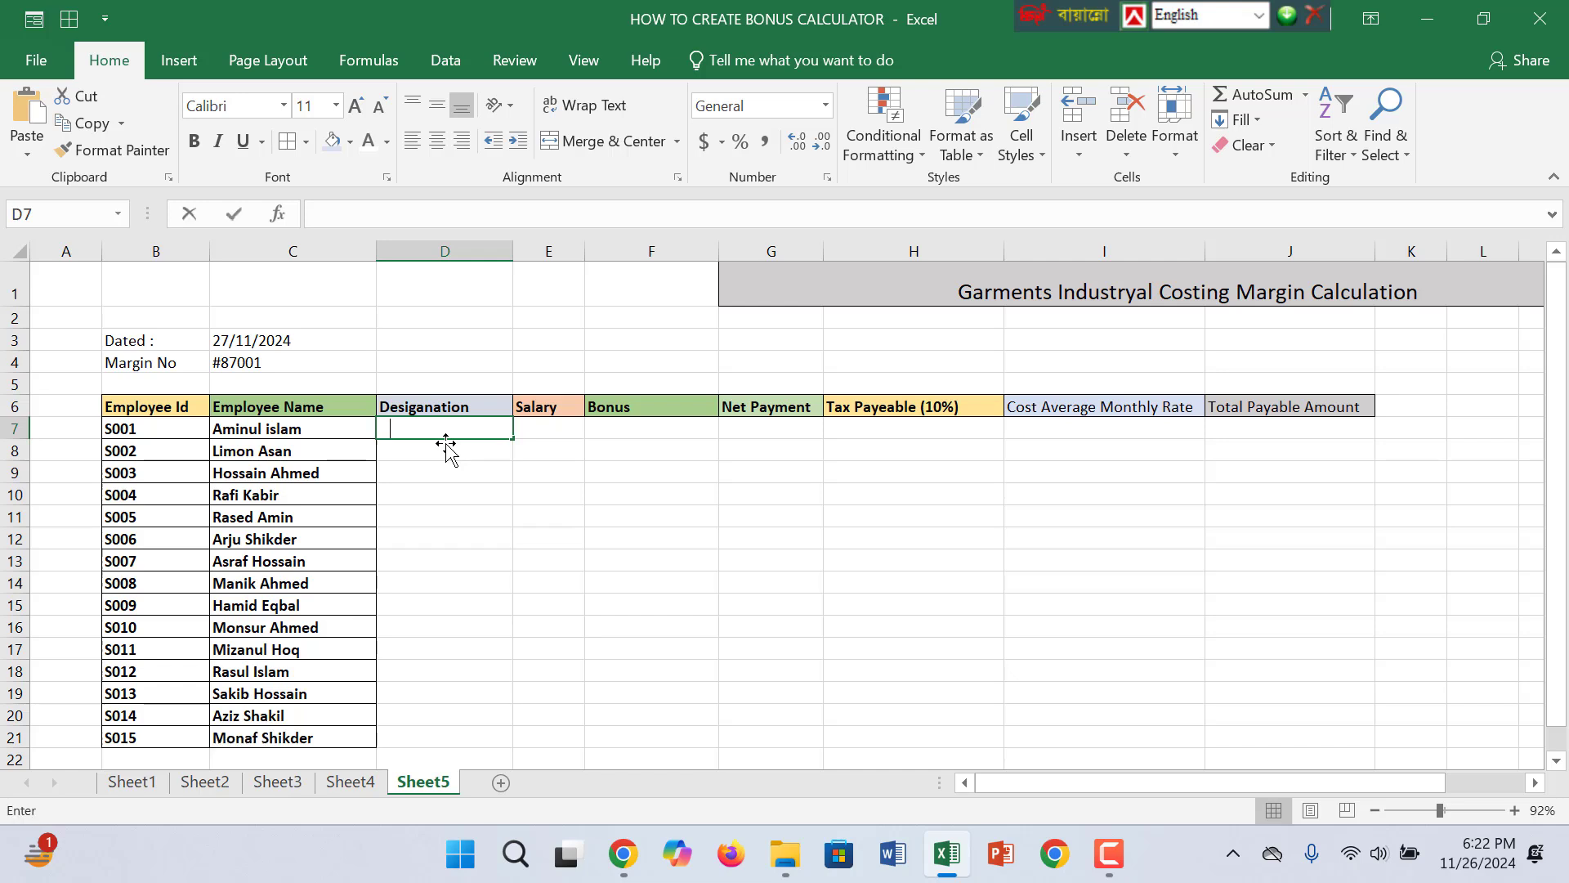
type("Garments Worker")
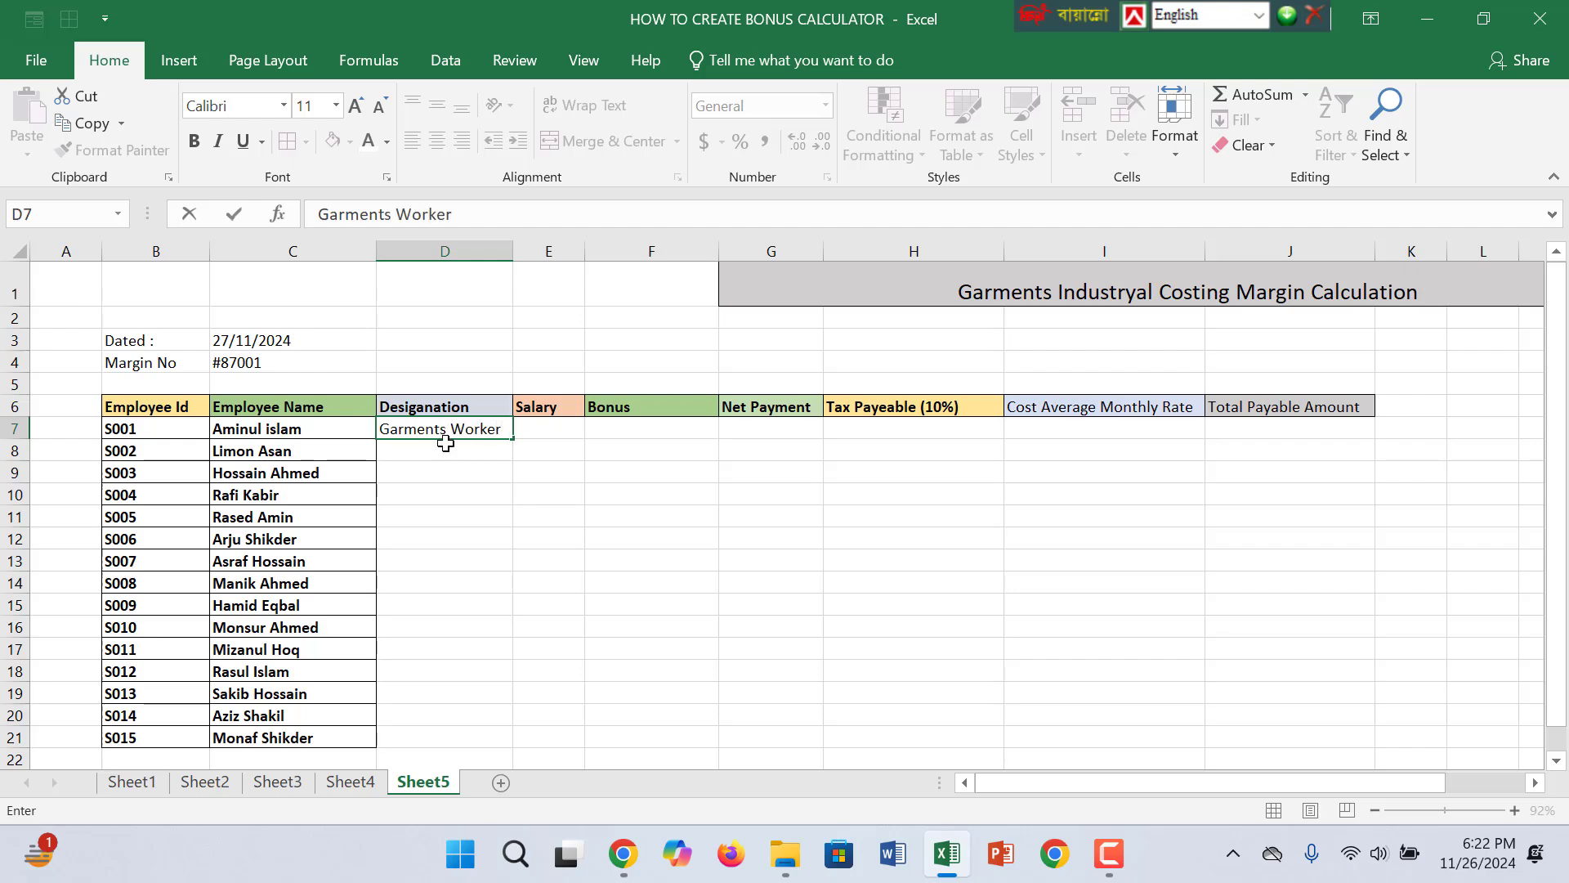
scroll(441, 438, "down", 1)
scroll(360, 368, "up", 1)
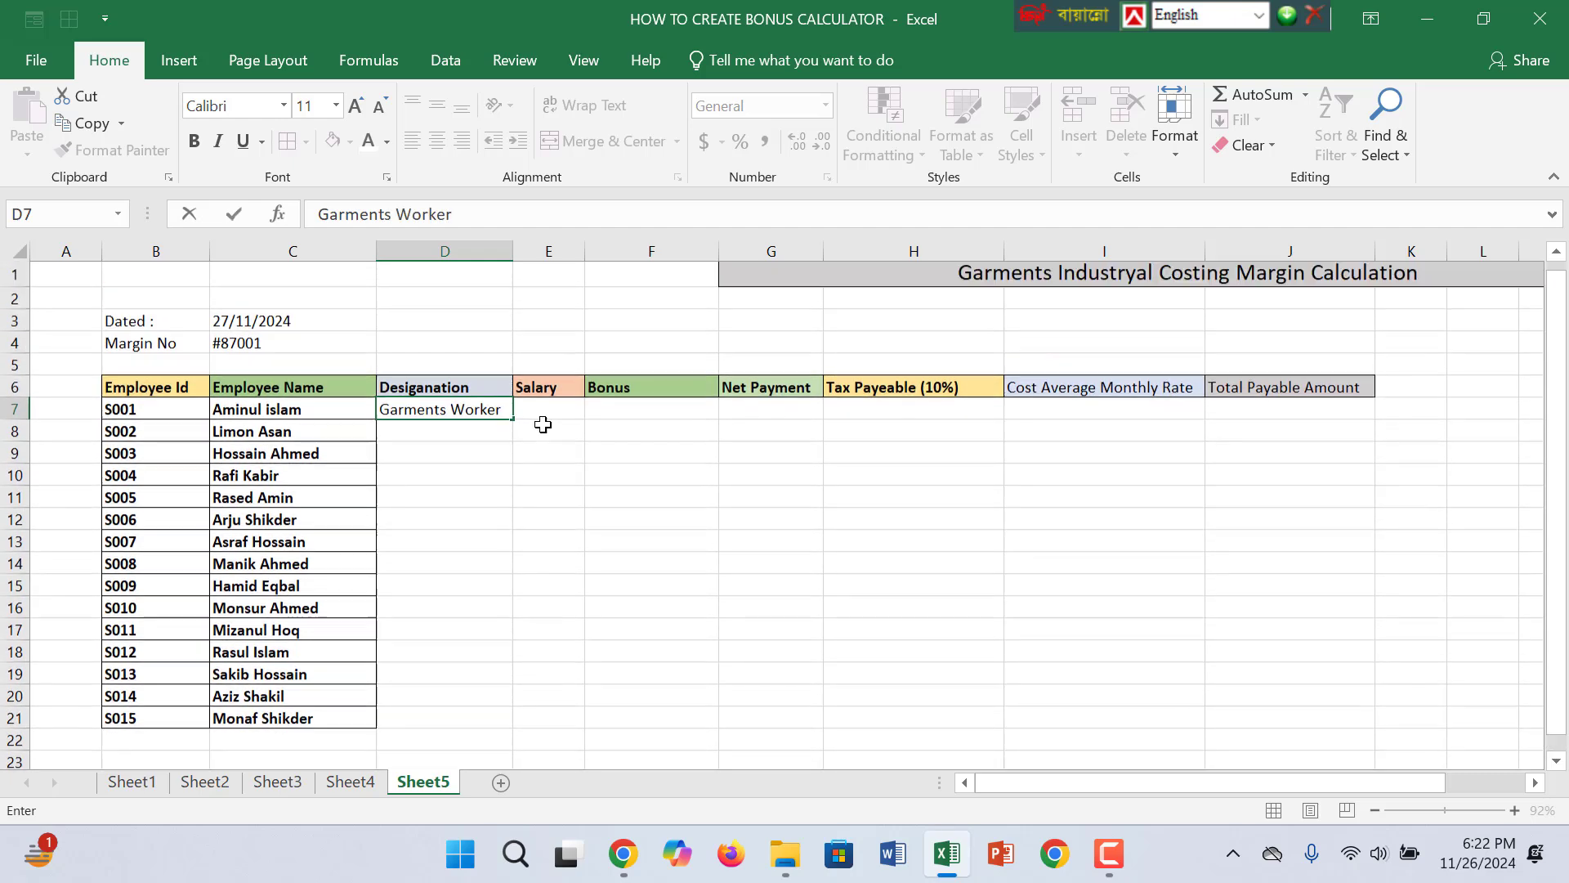
Widen the Salary column E and enter 15000 as the first salary in E7.
left_click(546, 425)
left_click_drag(585, 253, 659, 255)
type("1")
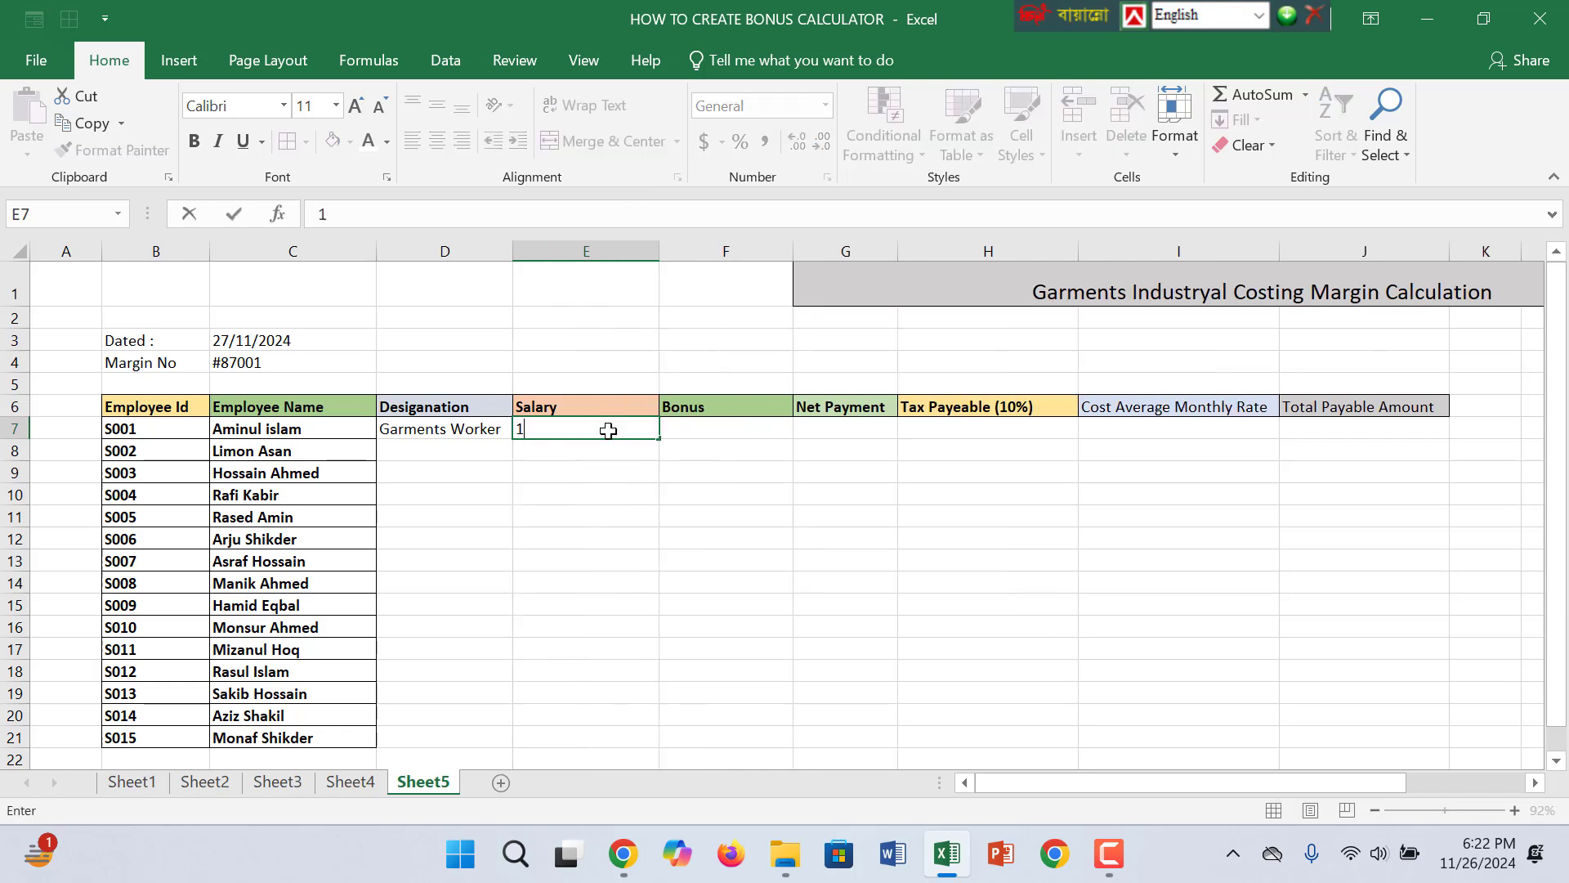
type("5000")
key("Return")
Enter the salaries 25000, 24000 and 23000 in E8 to E10.
type("2")
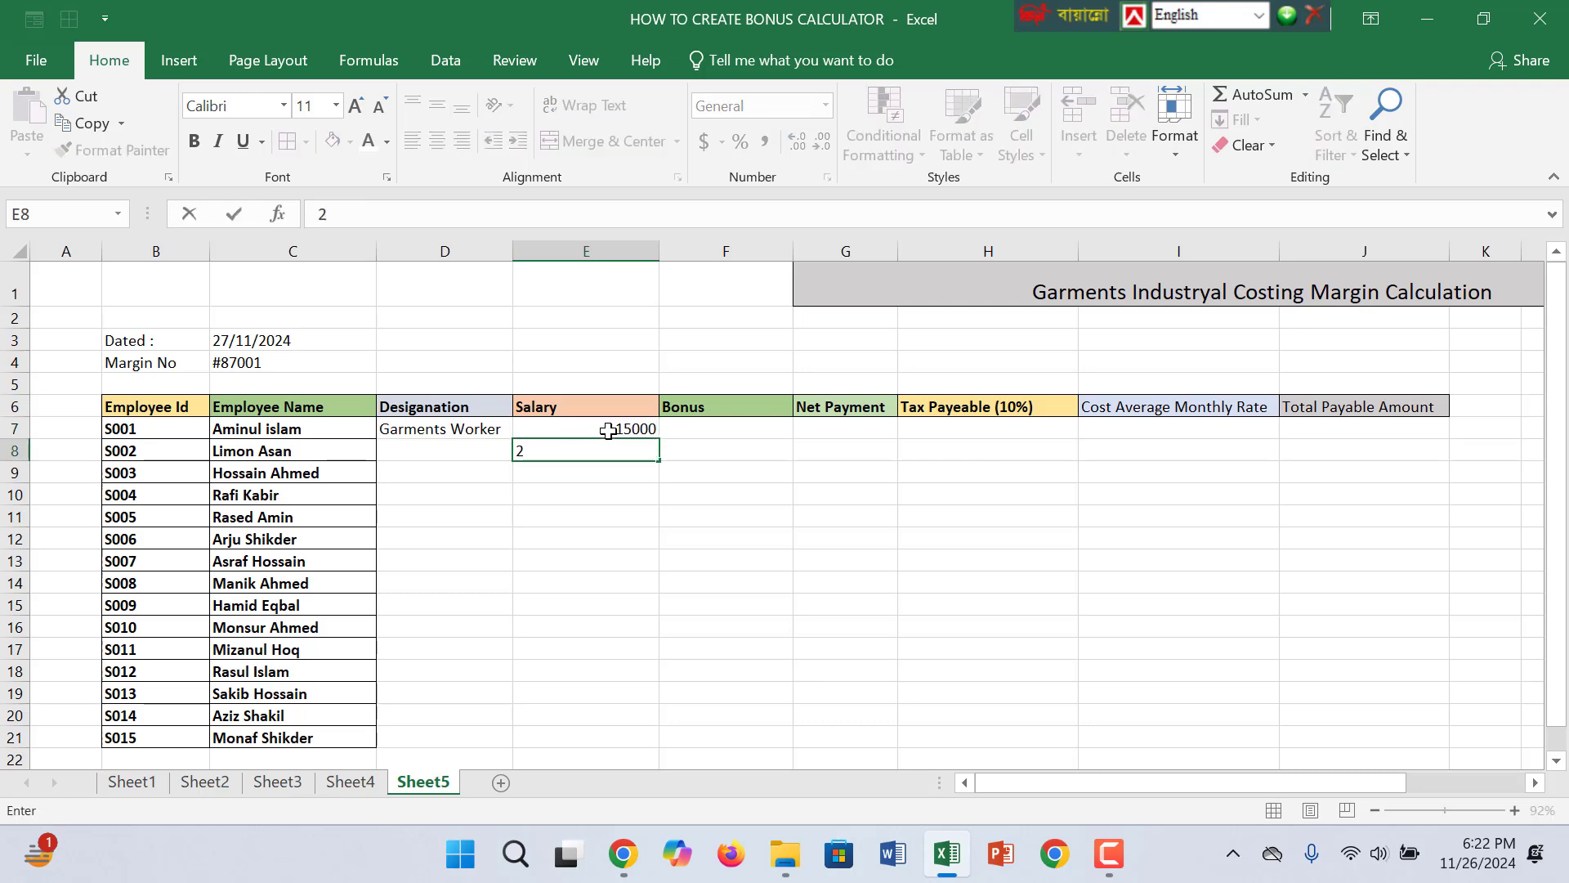
type("5000")
key("Return")
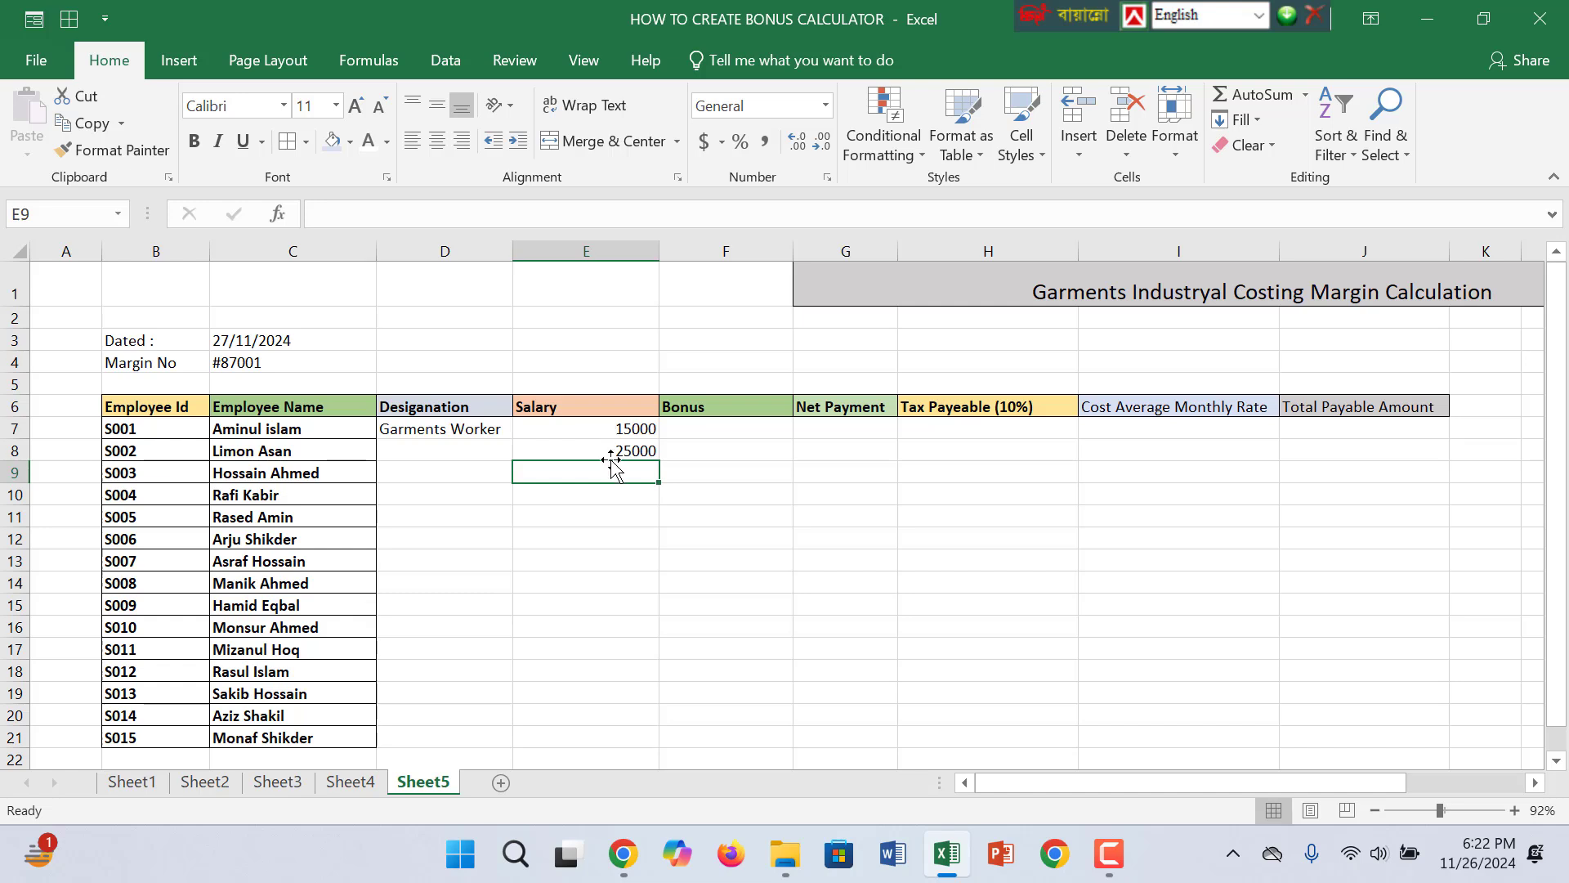
type("24000")
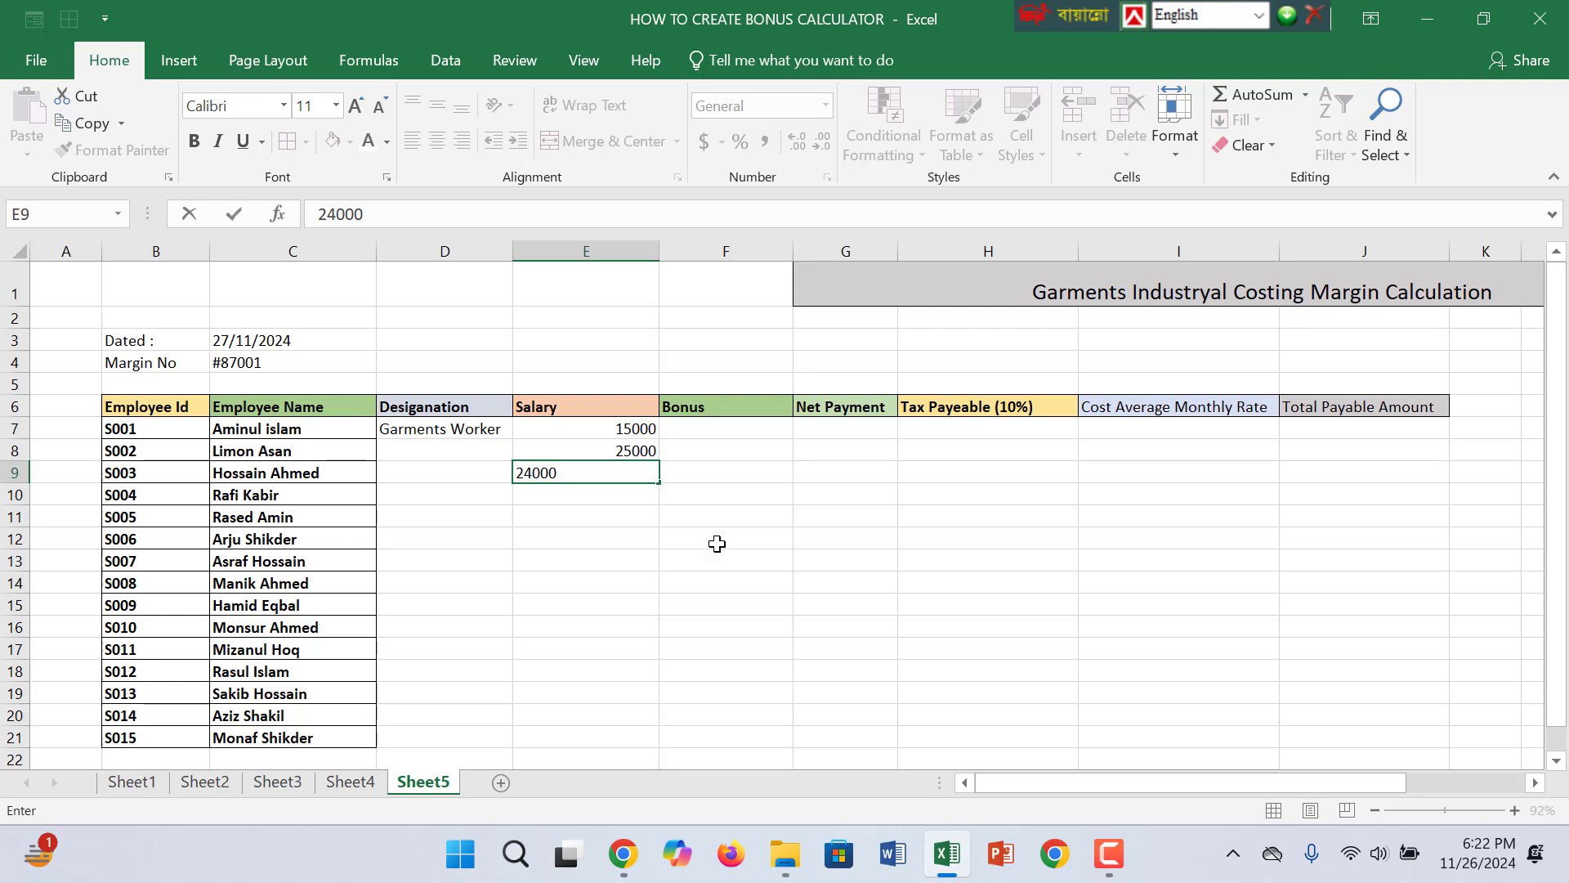
key("Return")
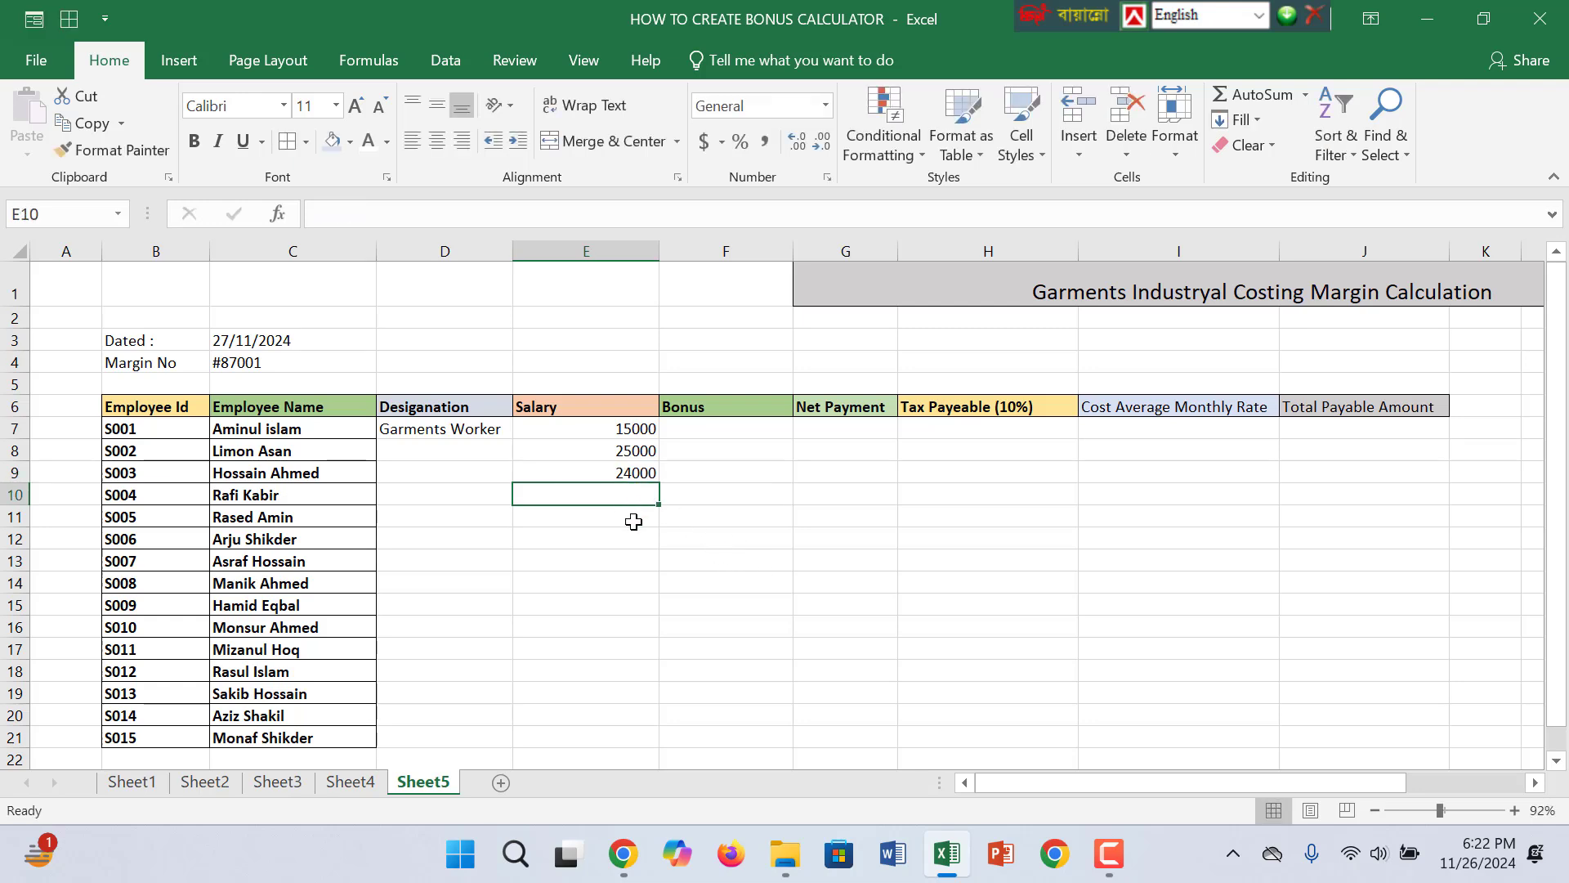
type("23000")
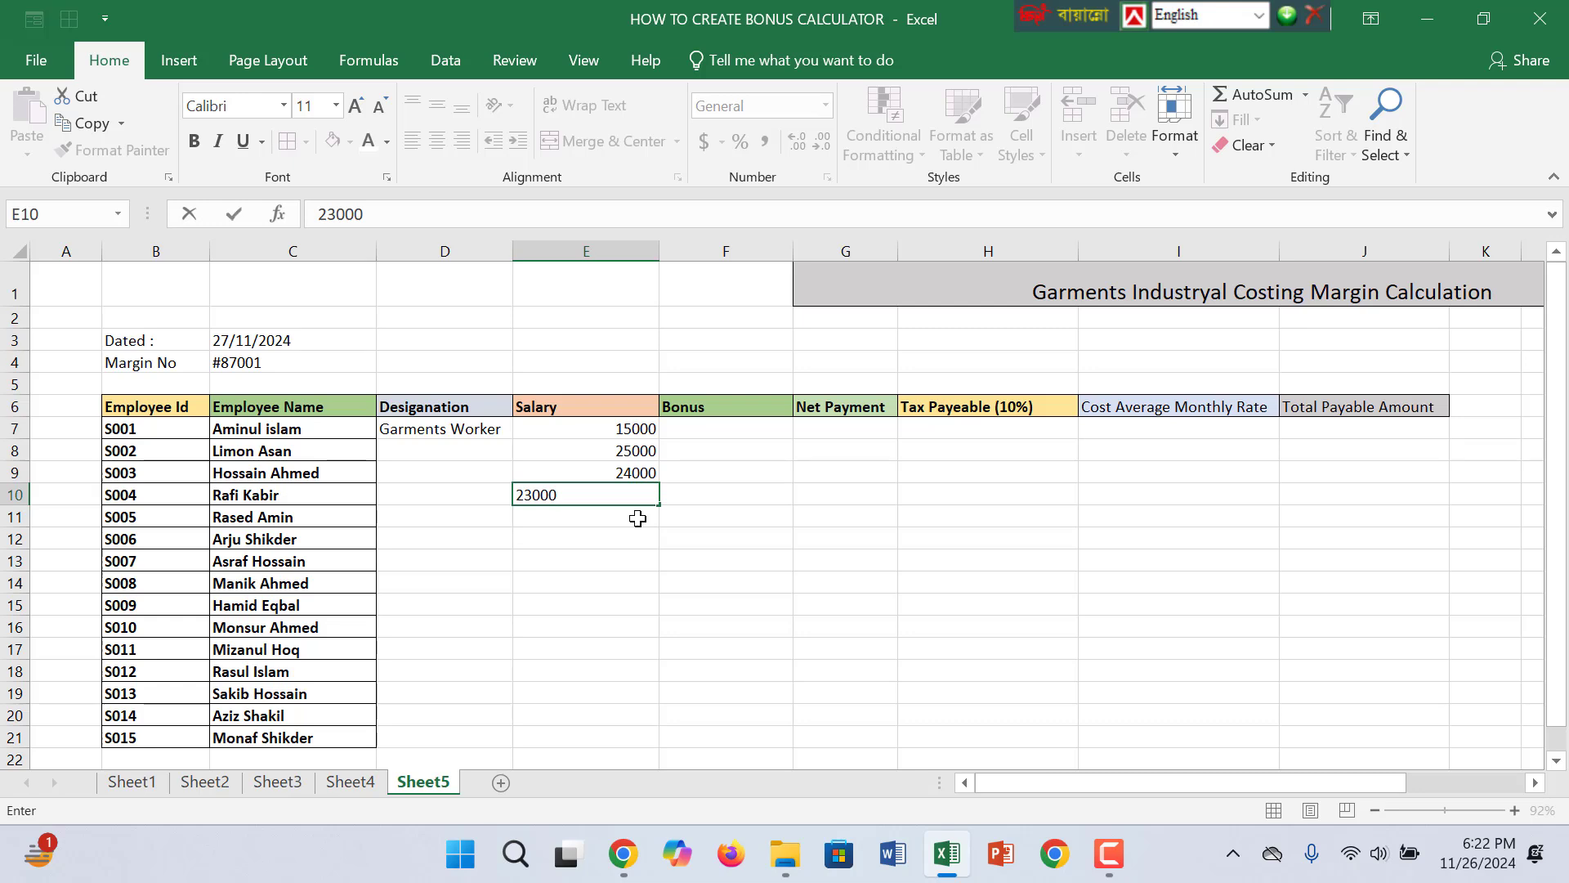
key("Return")
Enter the salaries 17000 and 27000 in E11 and E12.
type("17")
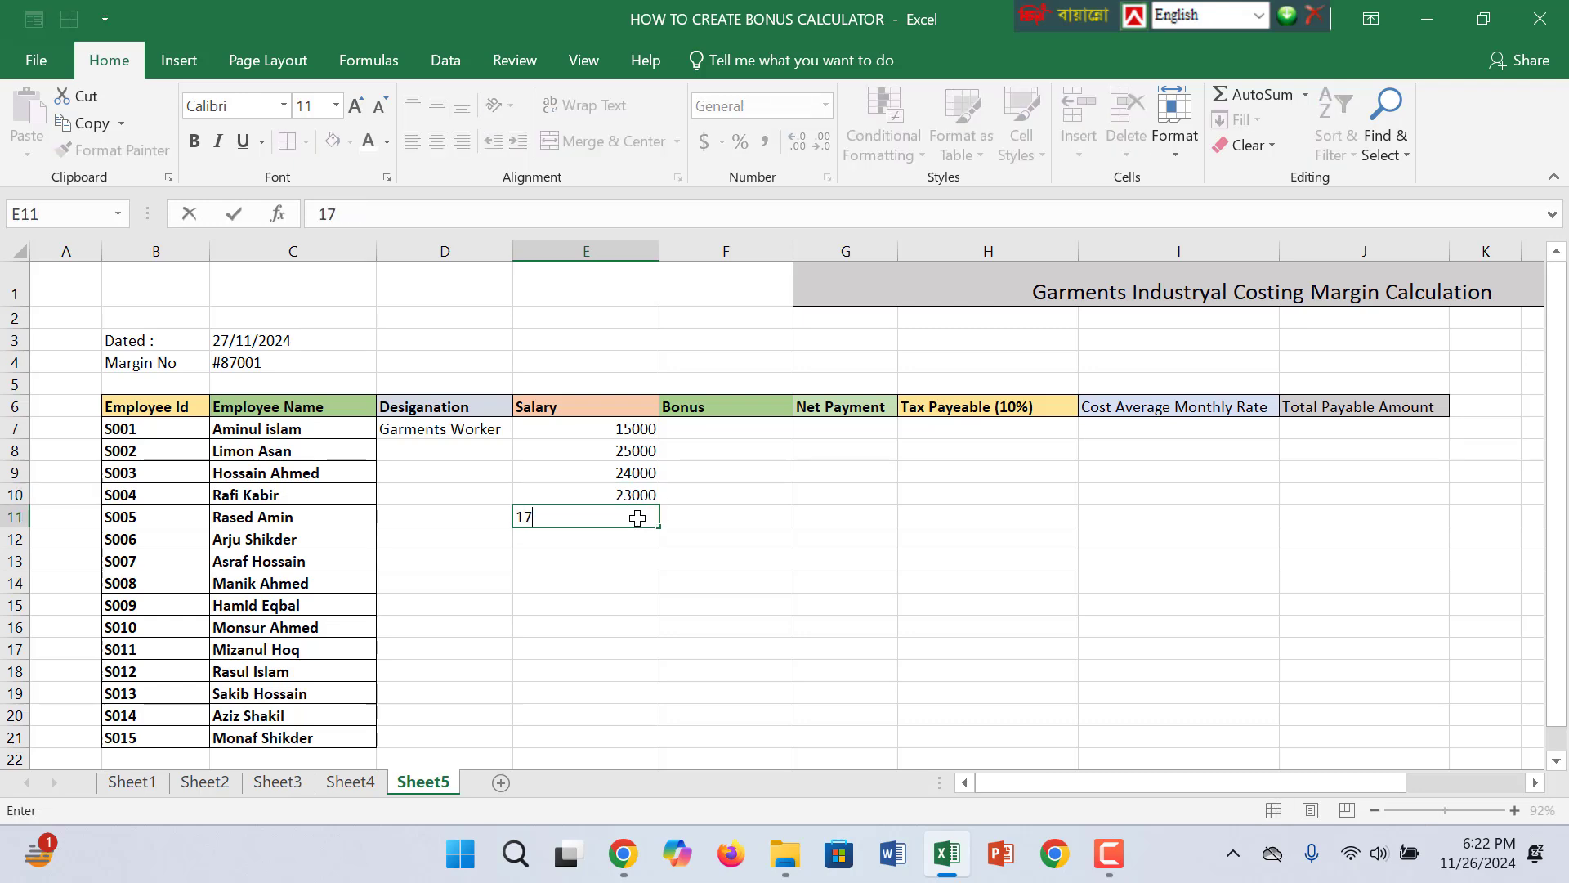
key("Return")
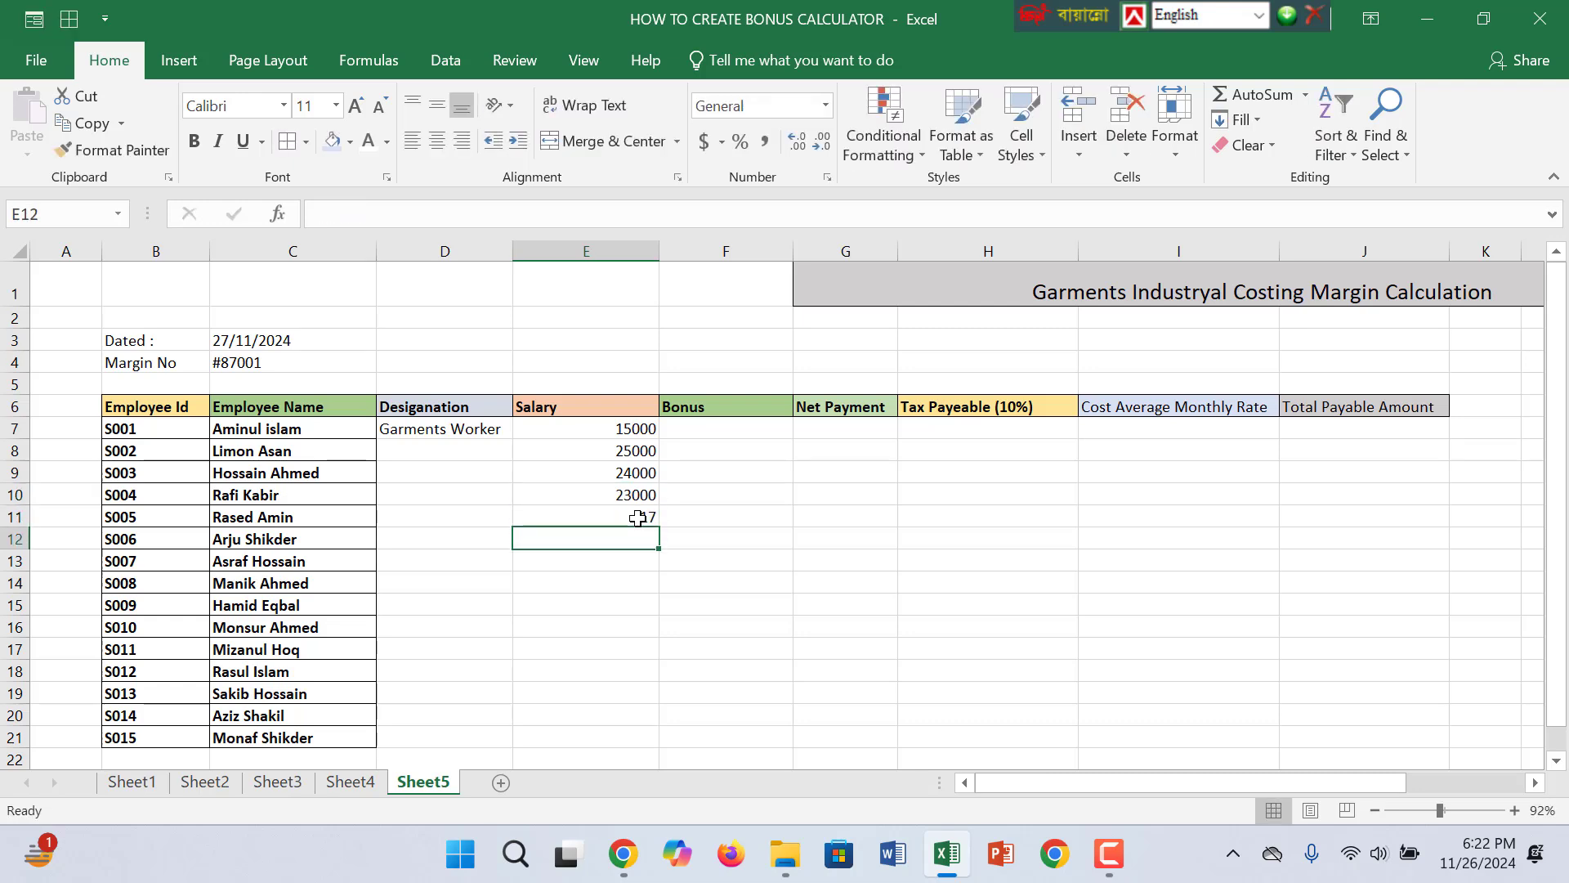
left_click(638, 518)
type("1")
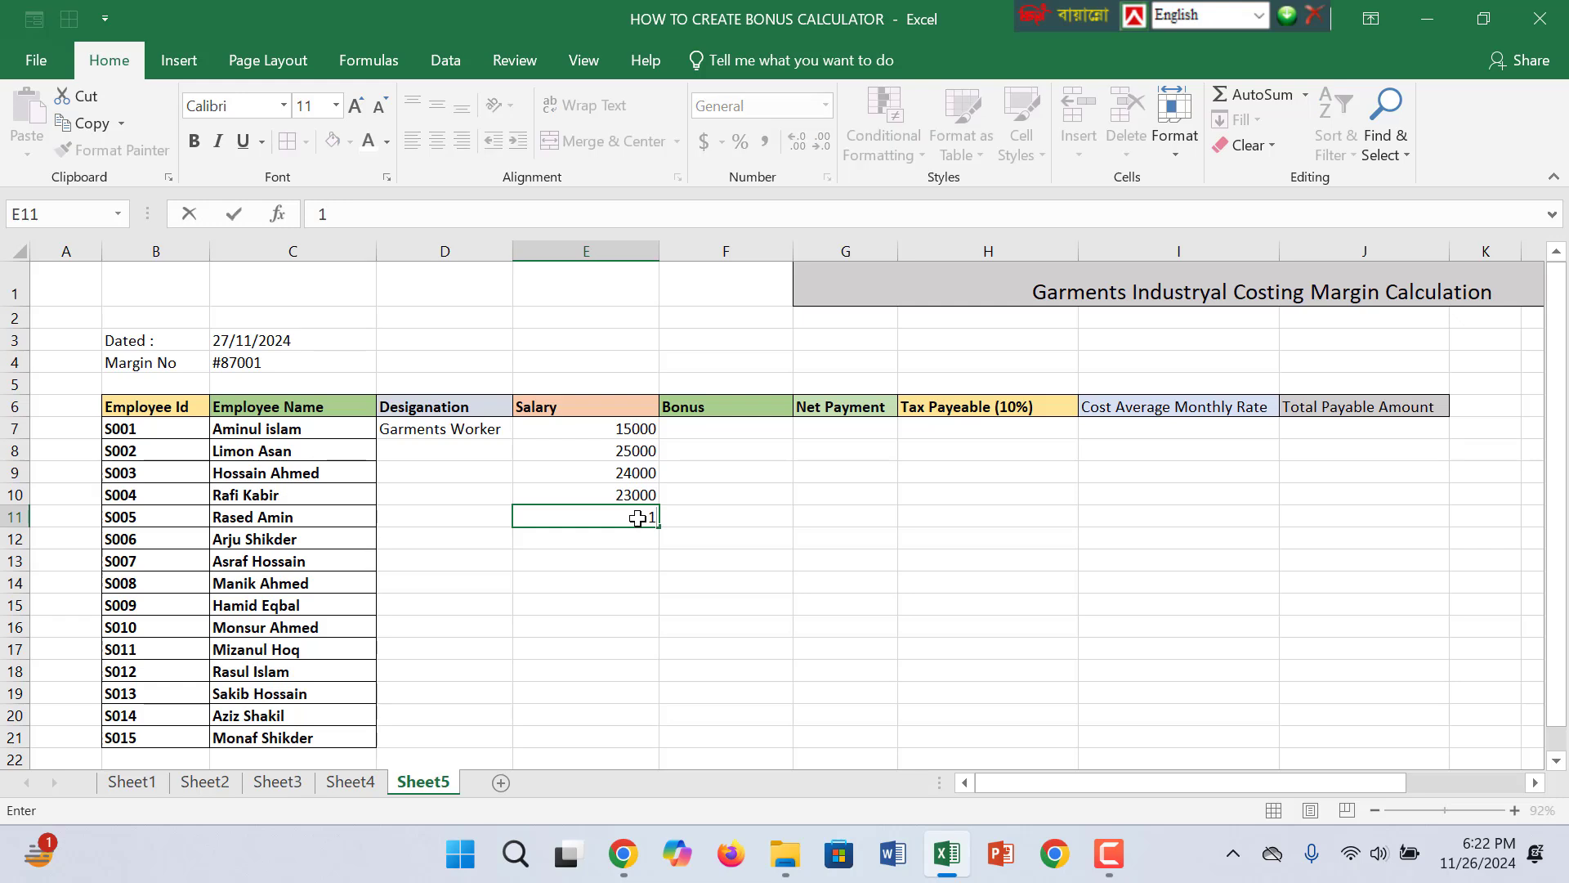
type("7000")
key("Return")
type("27")
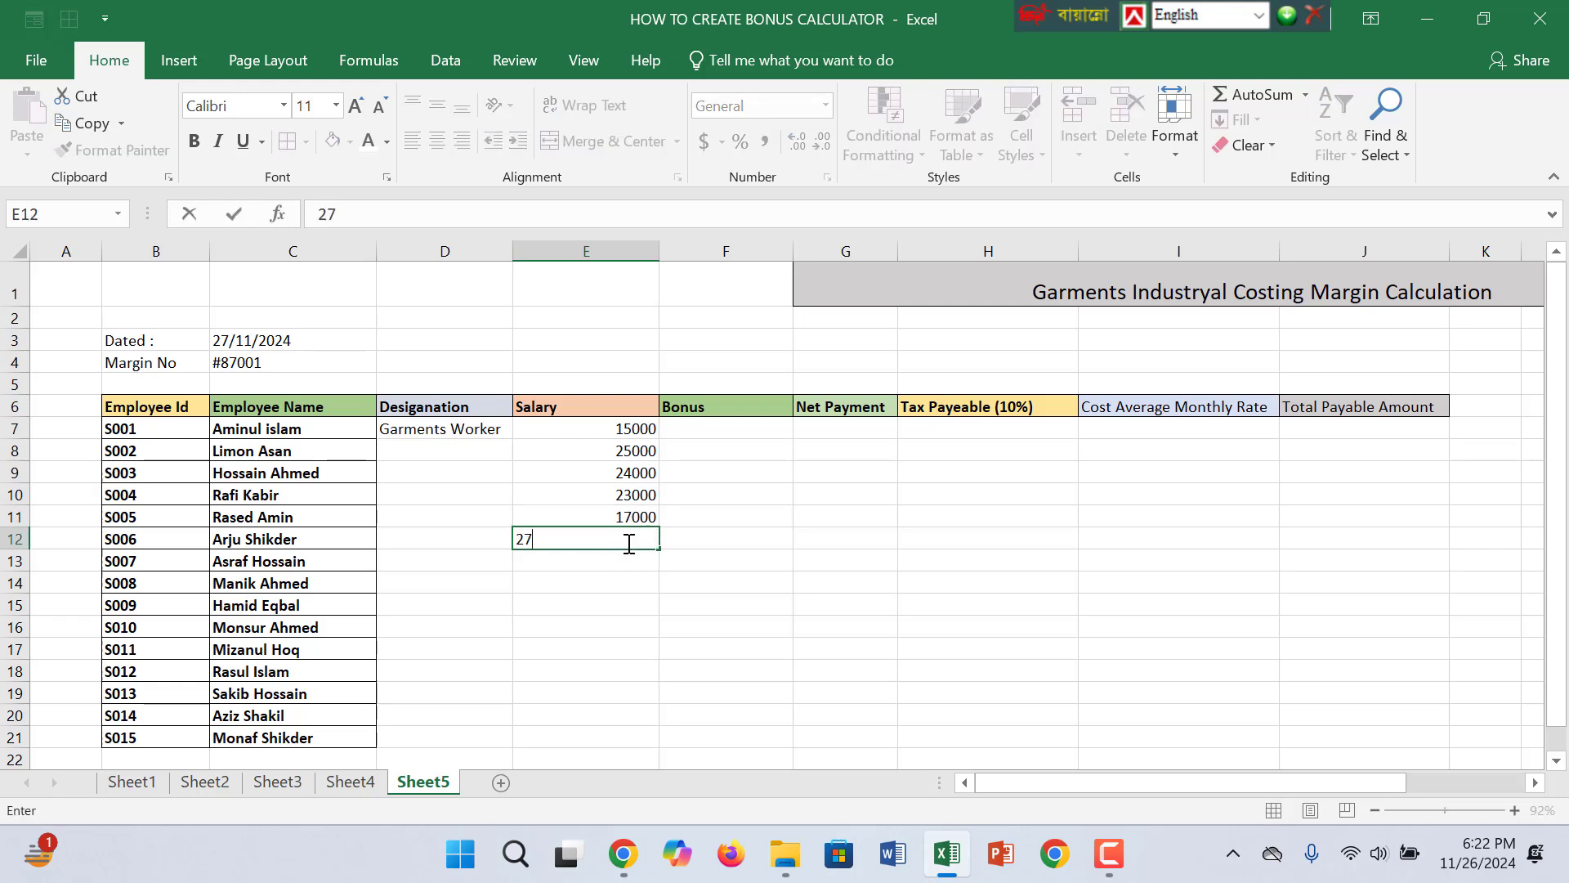
type("000")
key("Return")
Copy the salaries in E8:E12 and paste them at E13 and again at E18 to fill the Salary column.
left_click_drag(627, 448, 643, 540)
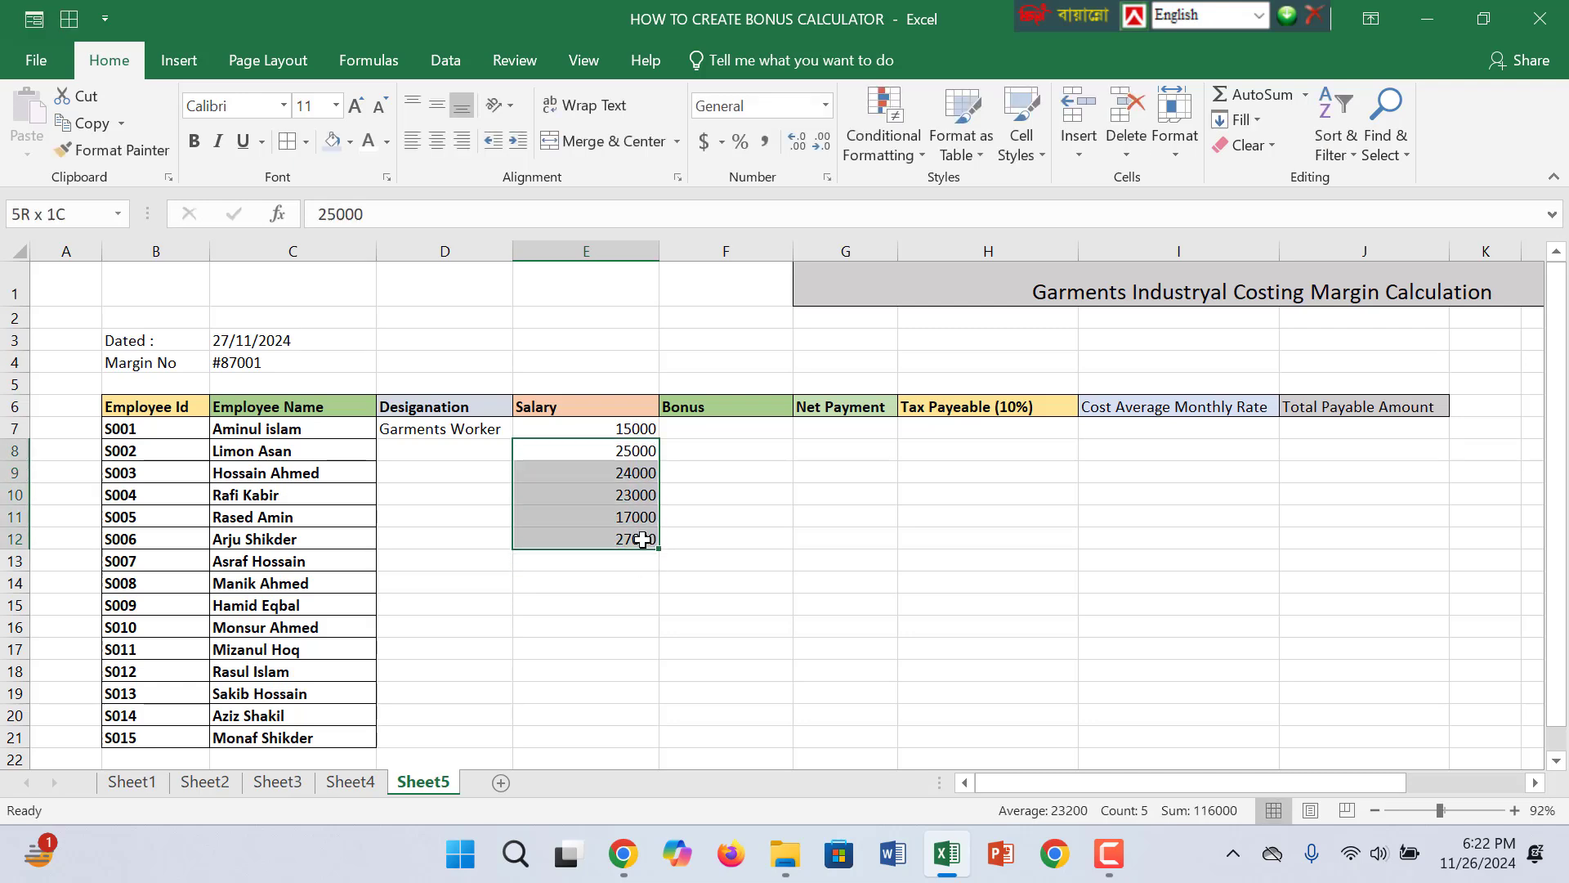
key("ctrl+c")
left_click(641, 558)
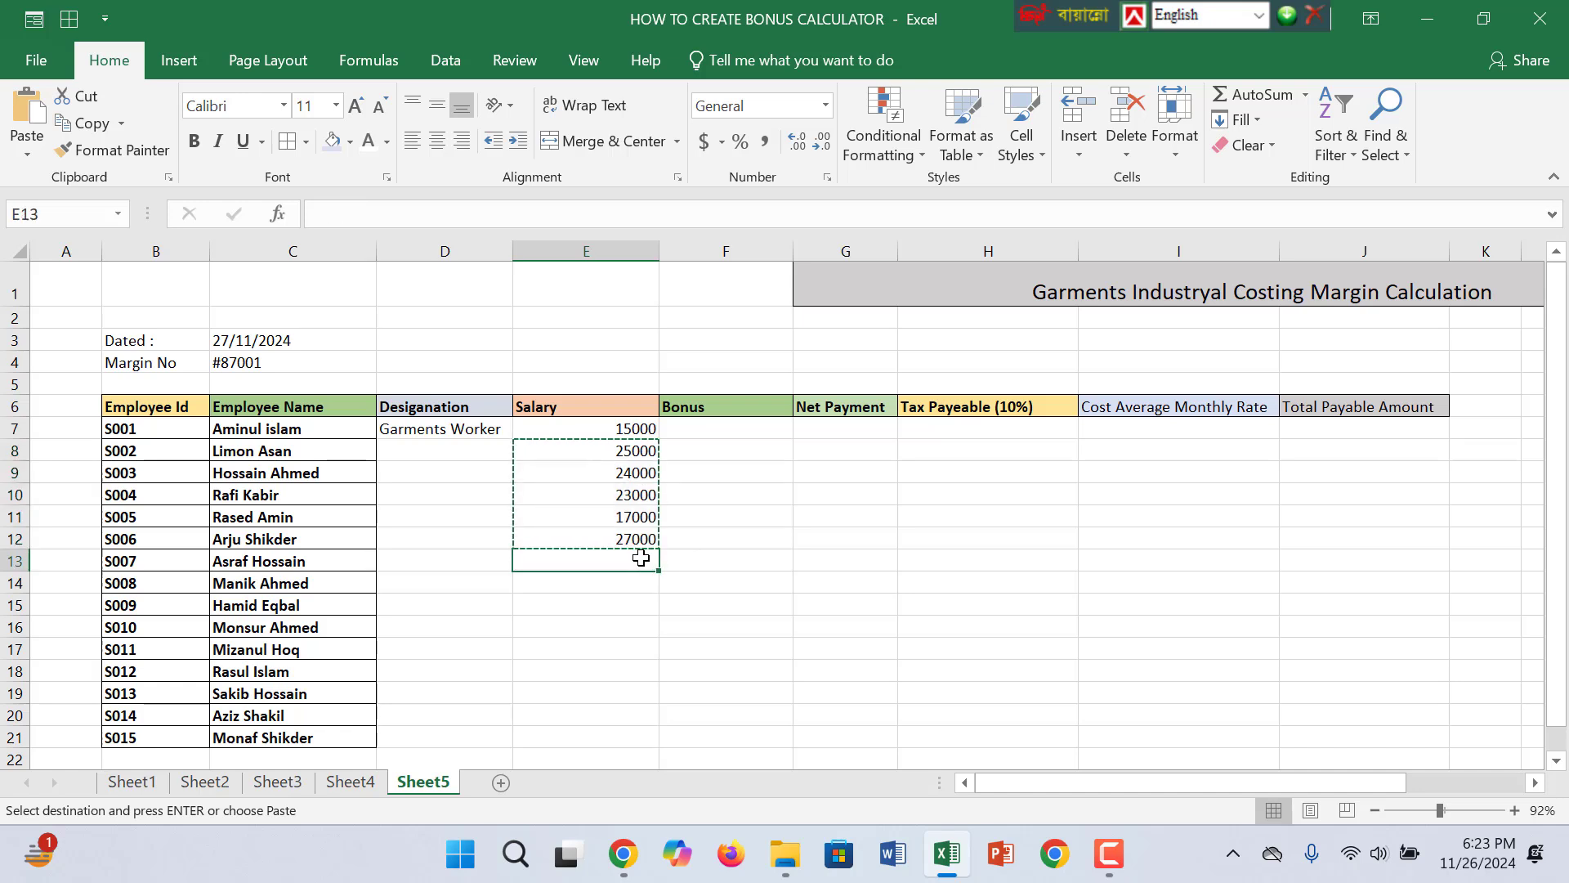
key("ctrl+v")
left_click(623, 670)
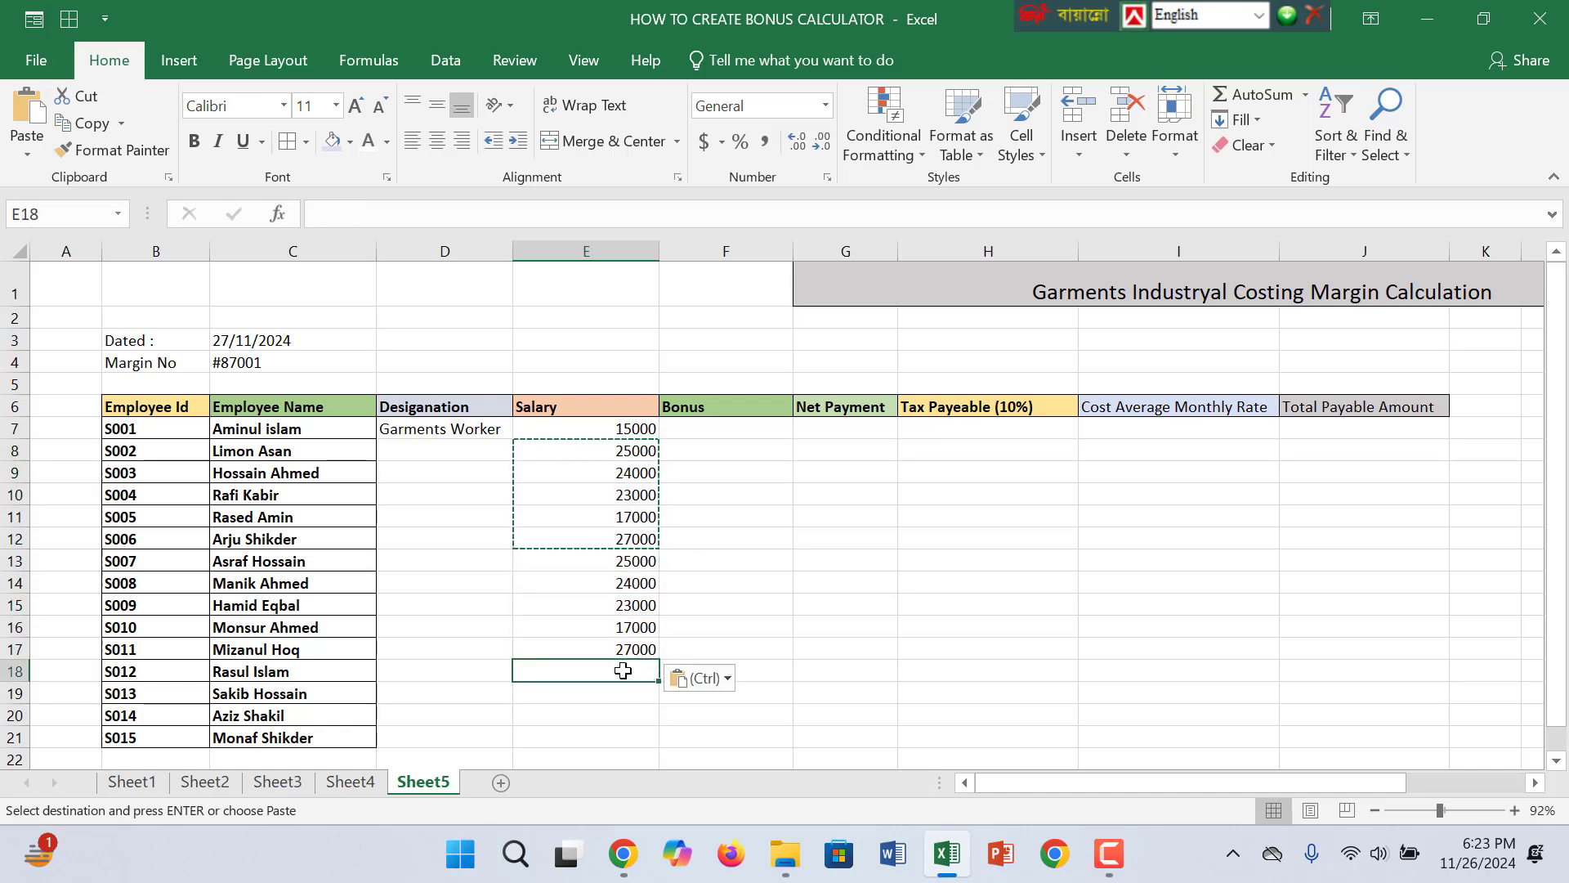
key("ctrl+v")
key("Up")
key("Up")
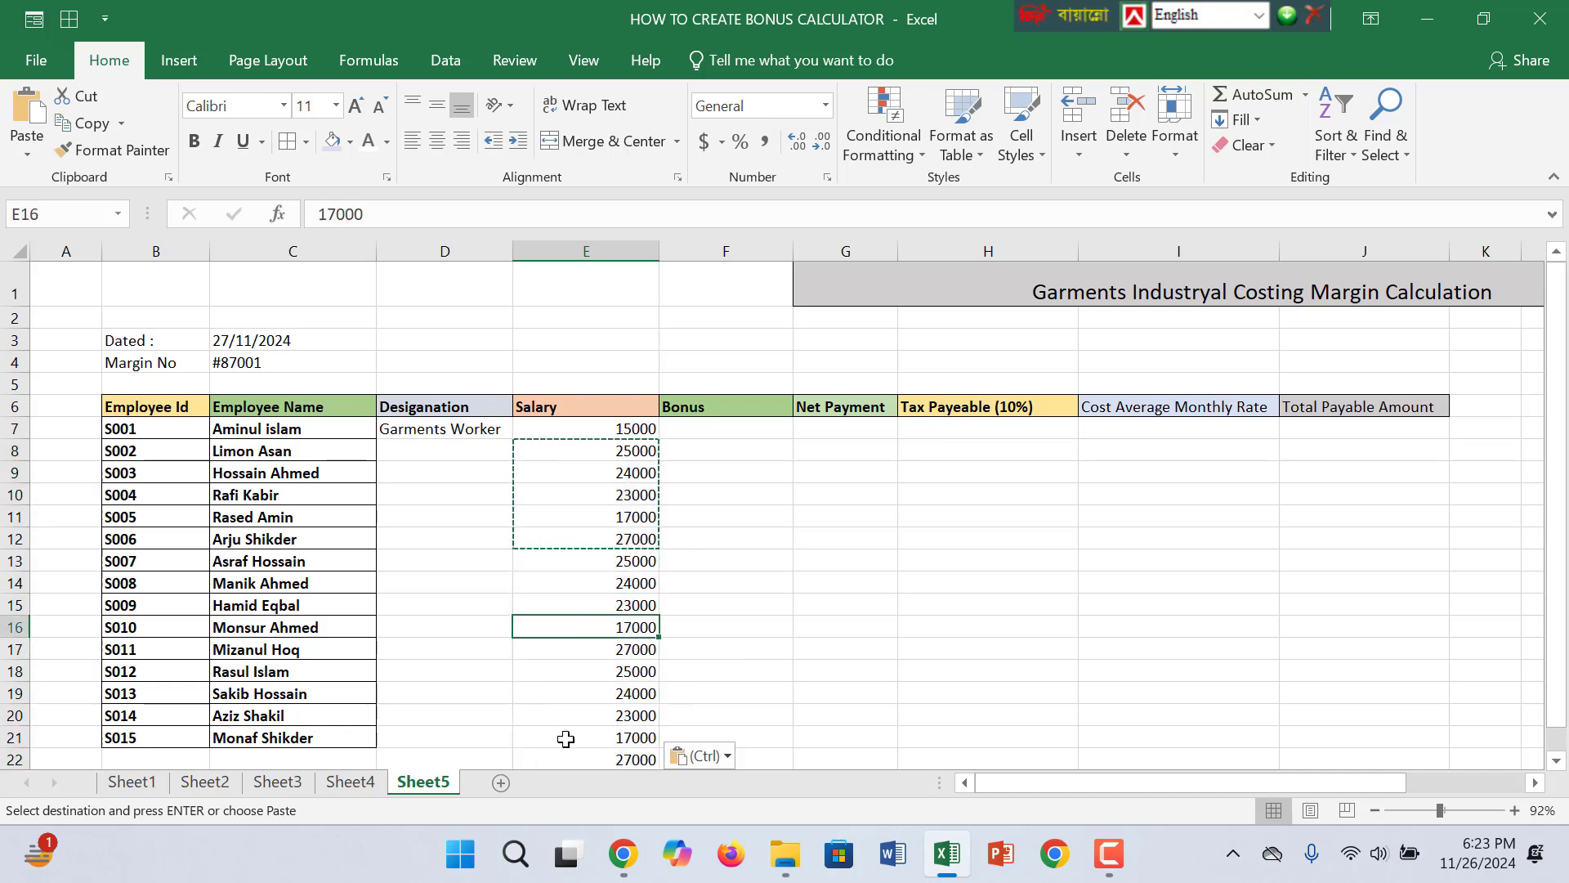
left_click(601, 758)
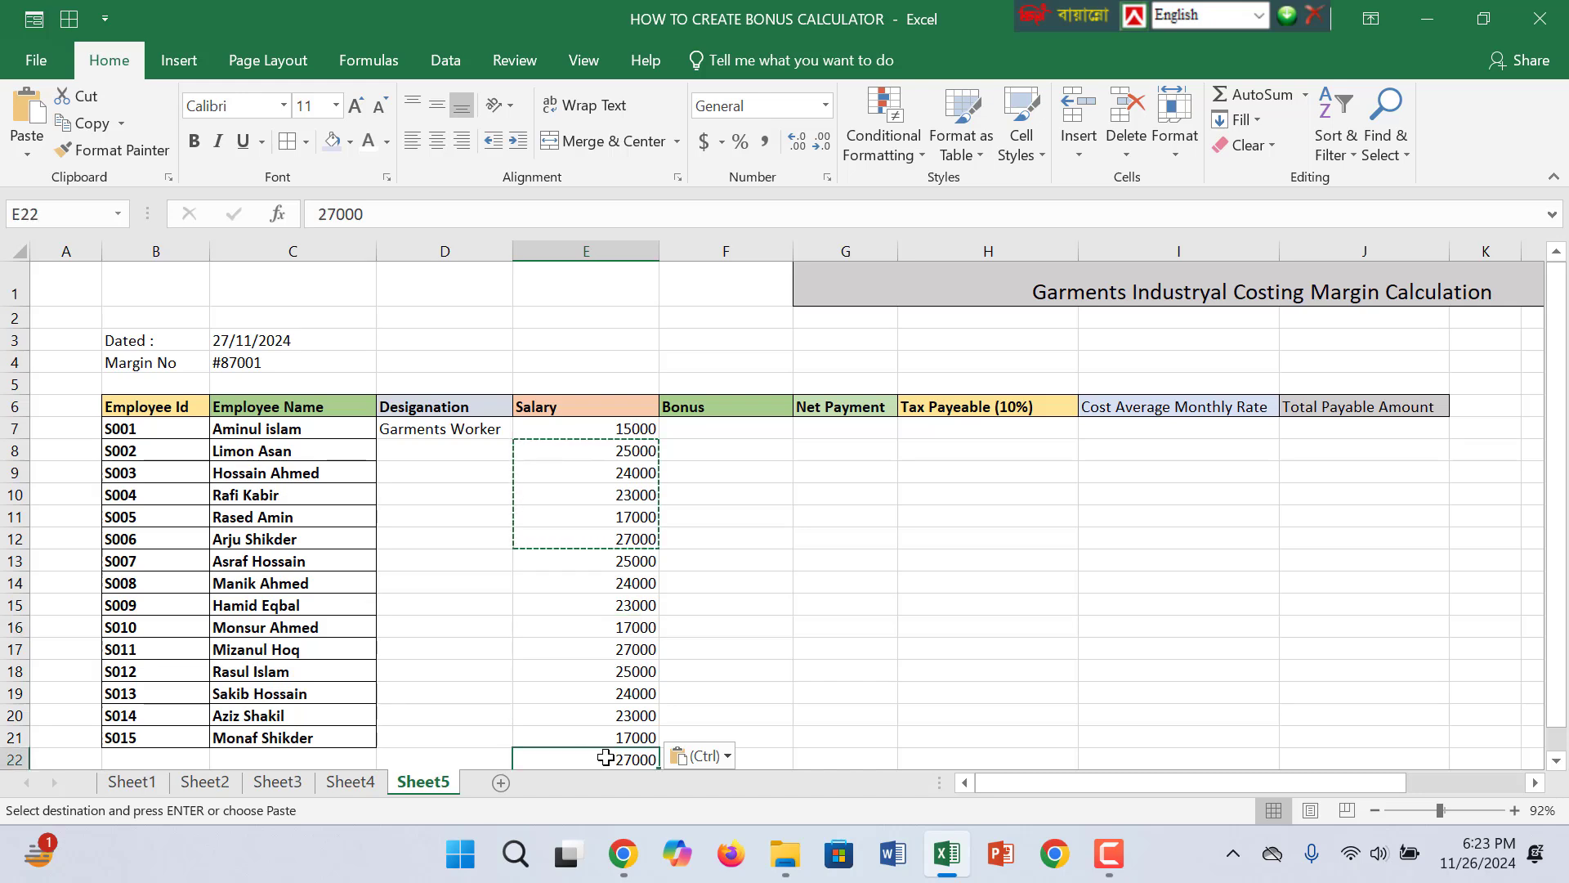
Clear the extra salary in E22 and fill the Garments Worker designation from D7 down to D21.
key("Delete")
left_click(482, 517)
left_click(490, 432)
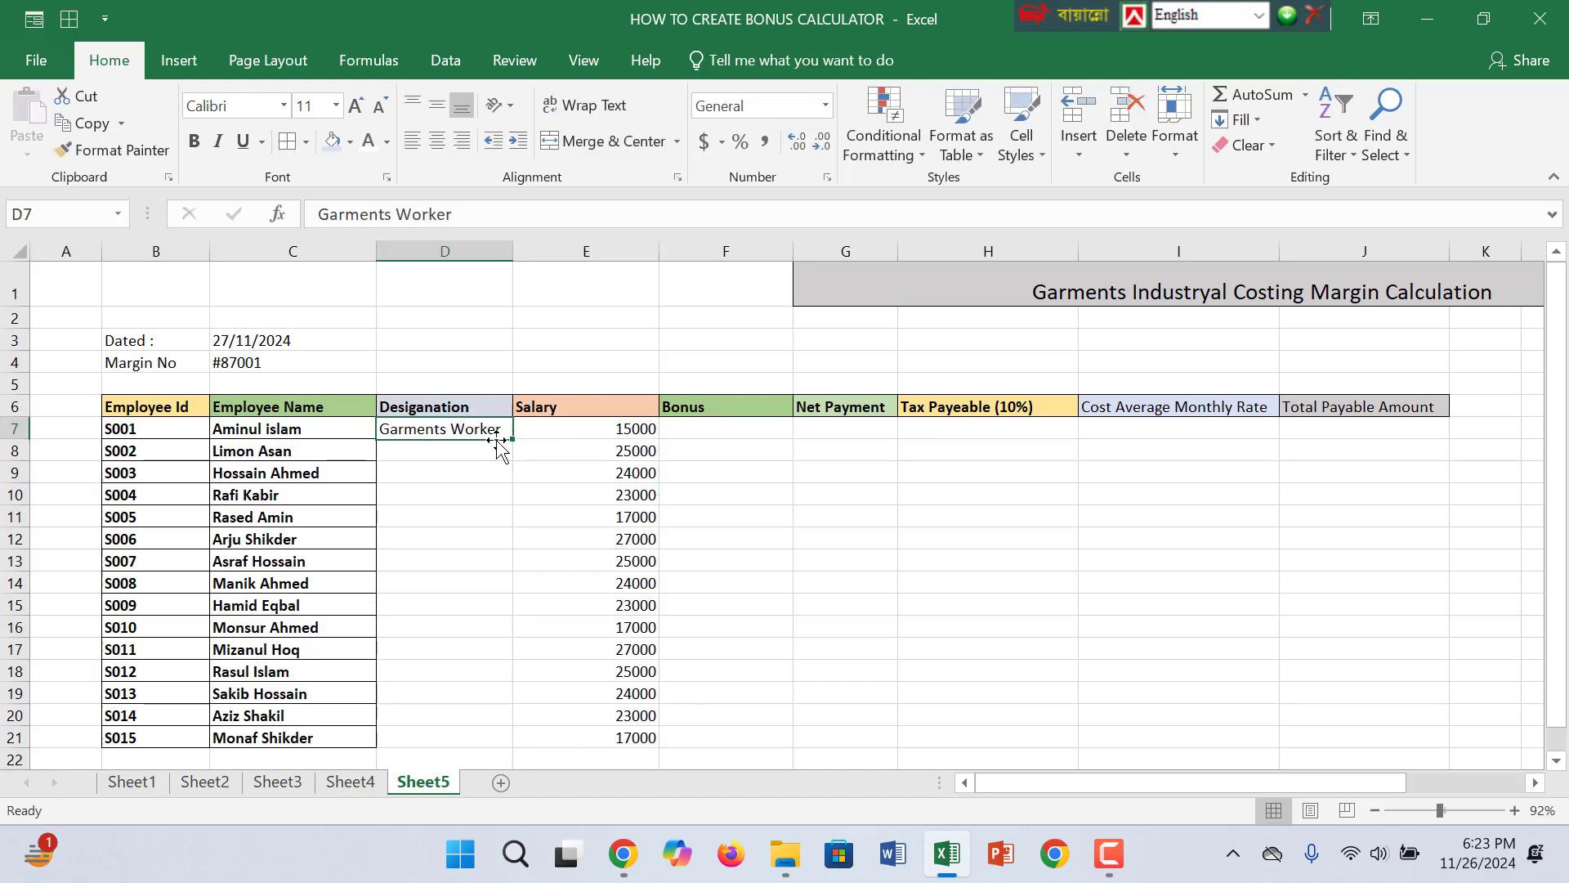
left_click_drag(499, 441, 645, 555)
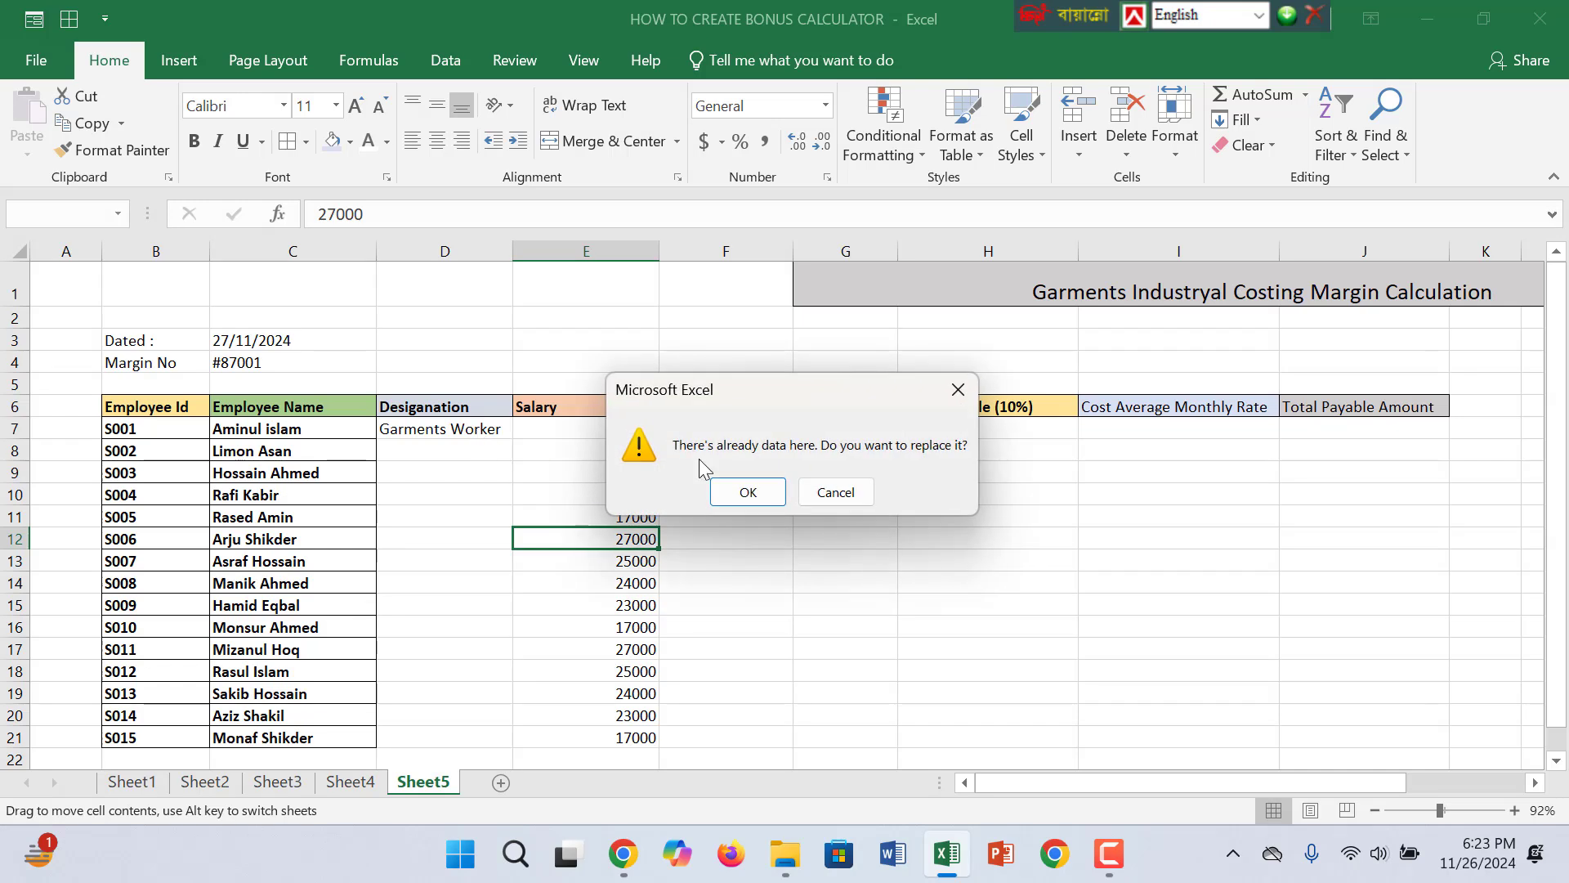
left_click(968, 389)
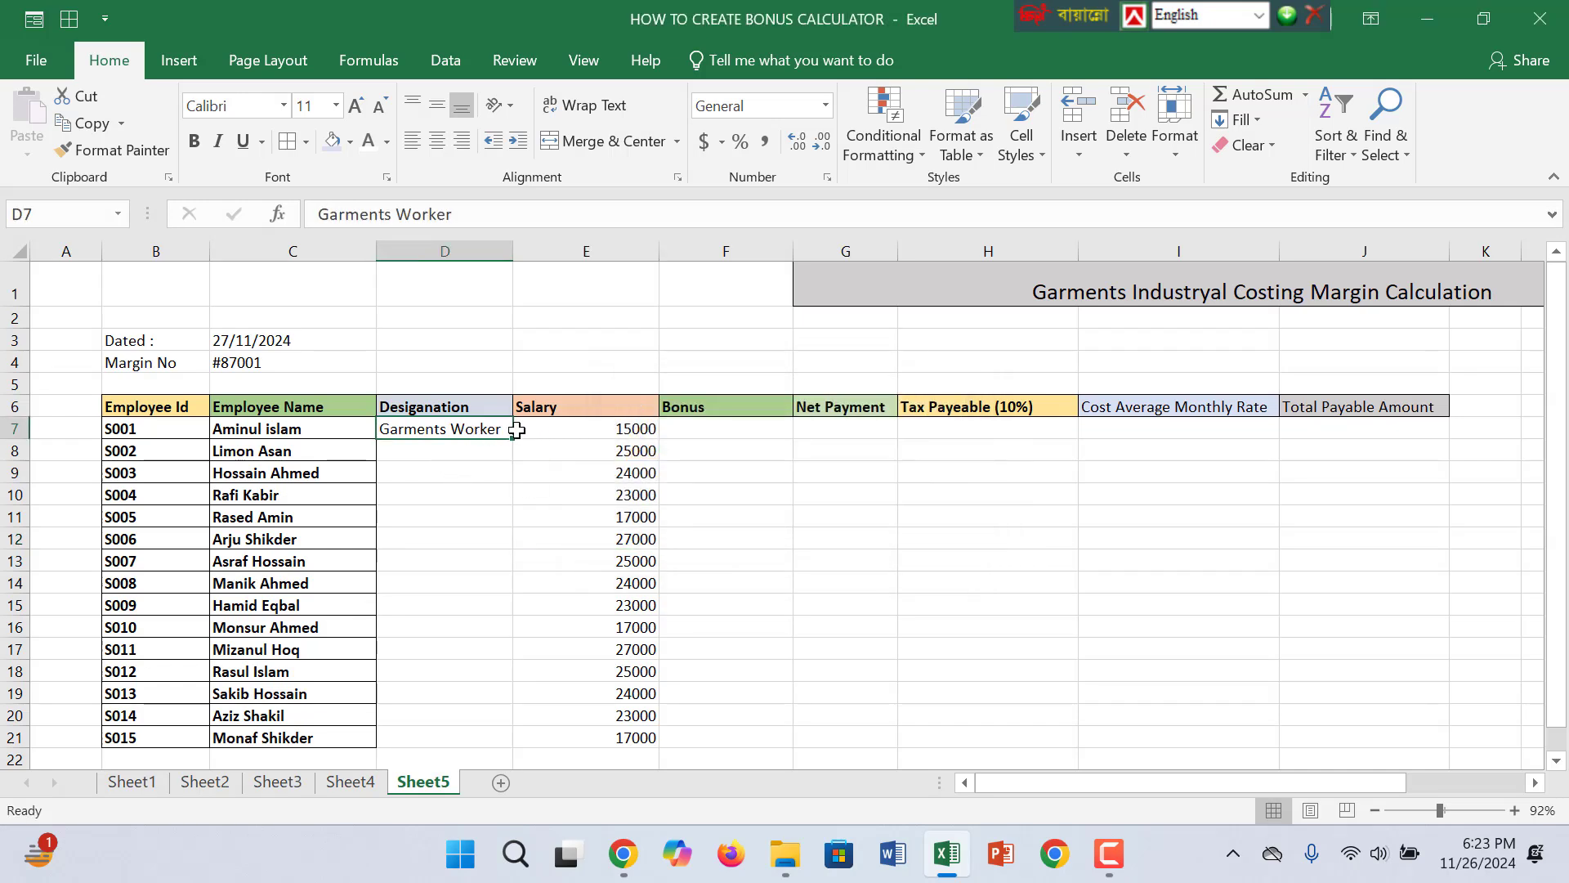
left_click_drag(514, 439, 487, 743)
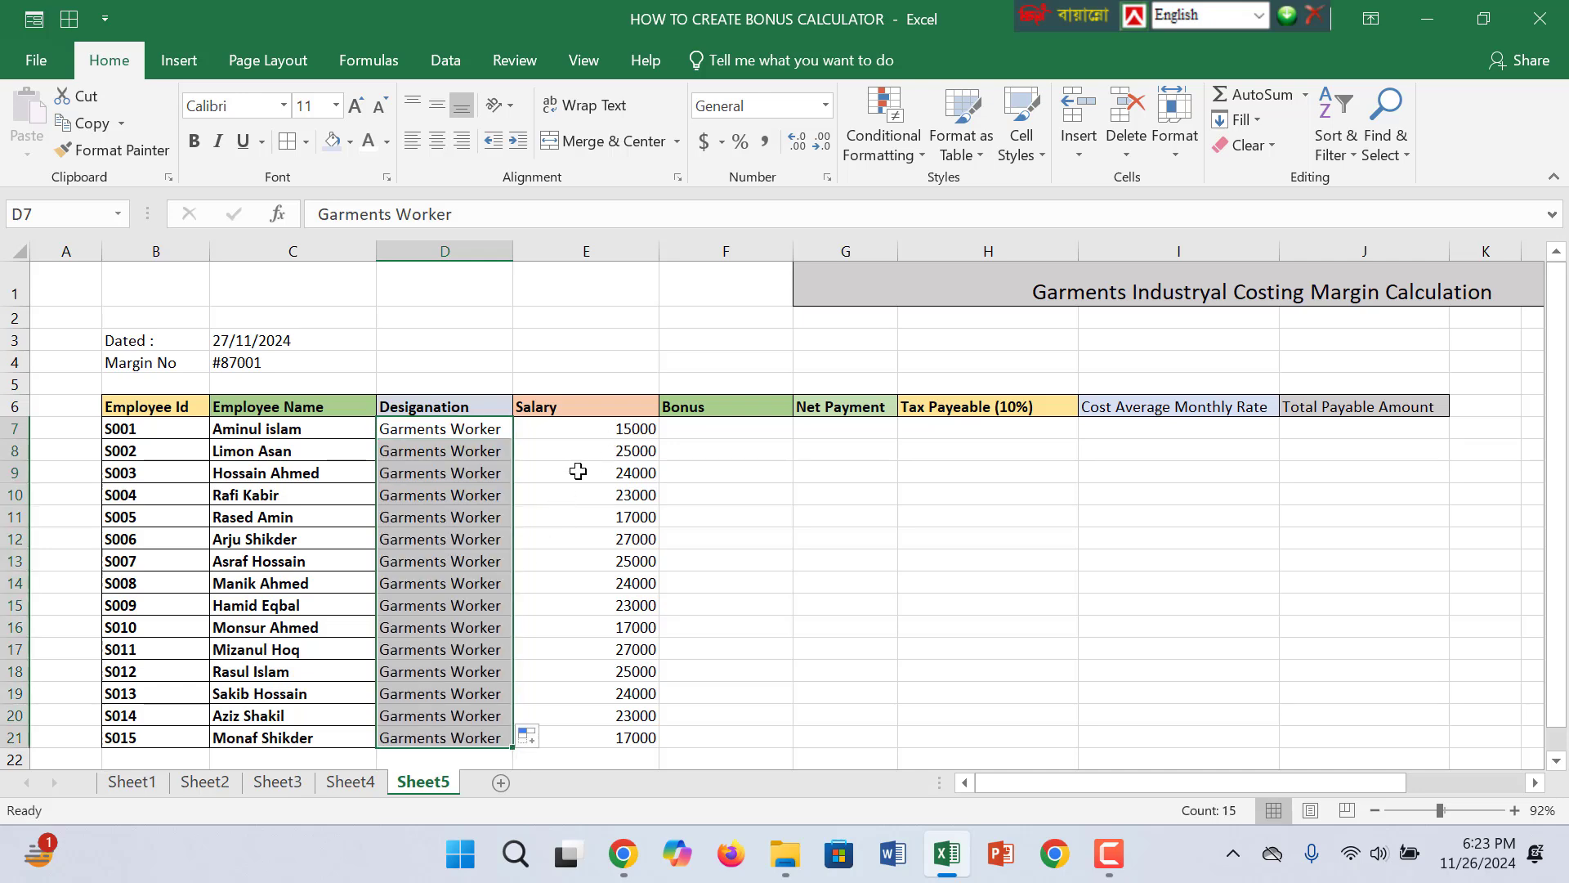
left_click(1103, 862)
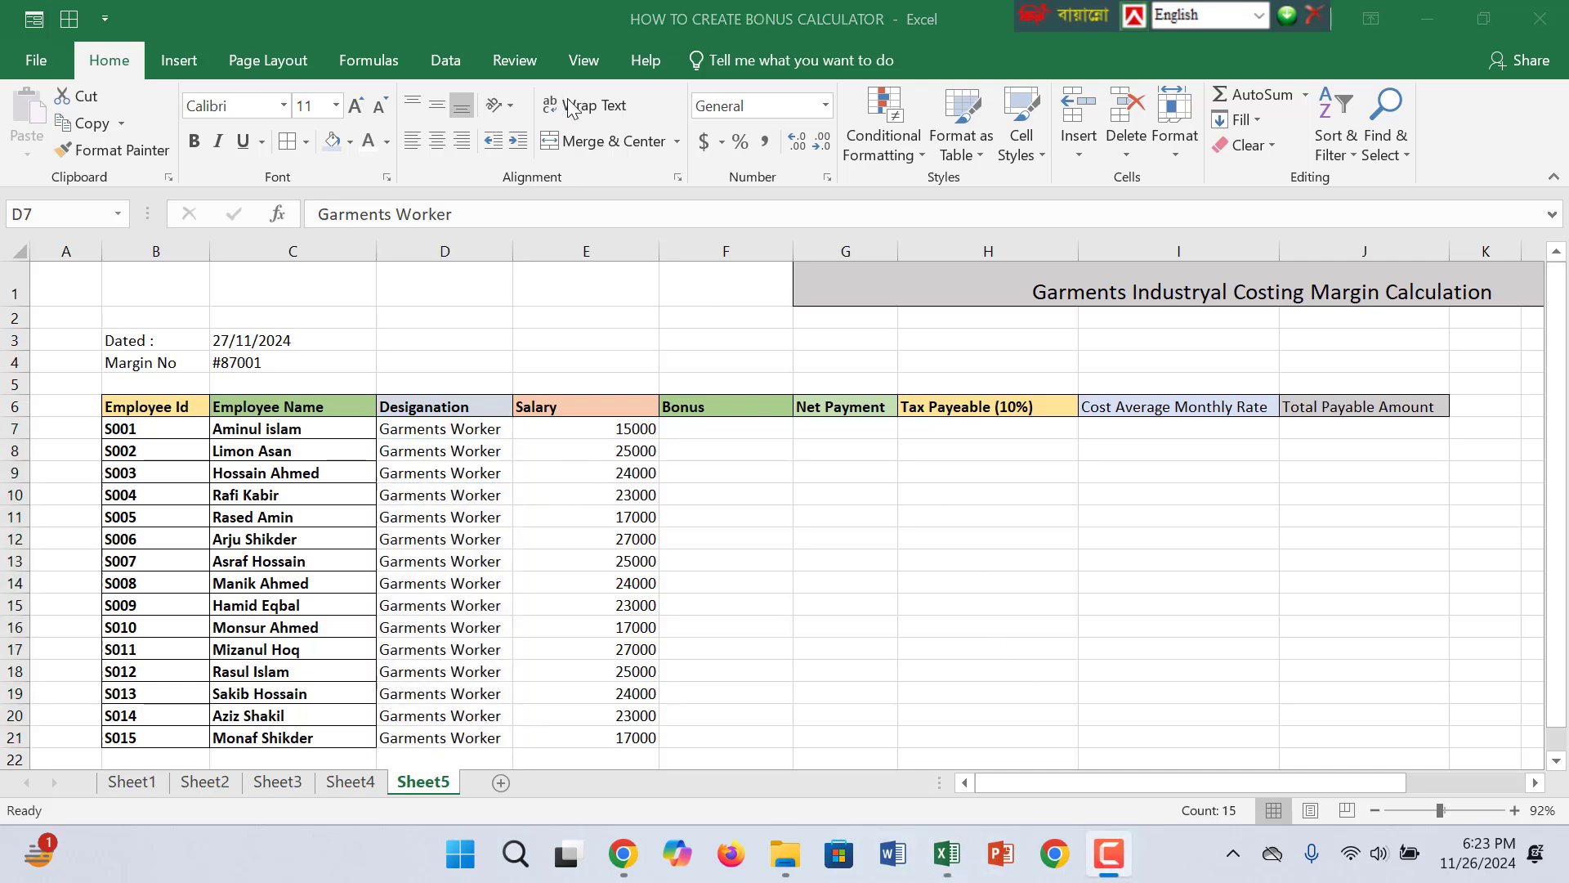
left_click(680, 488)
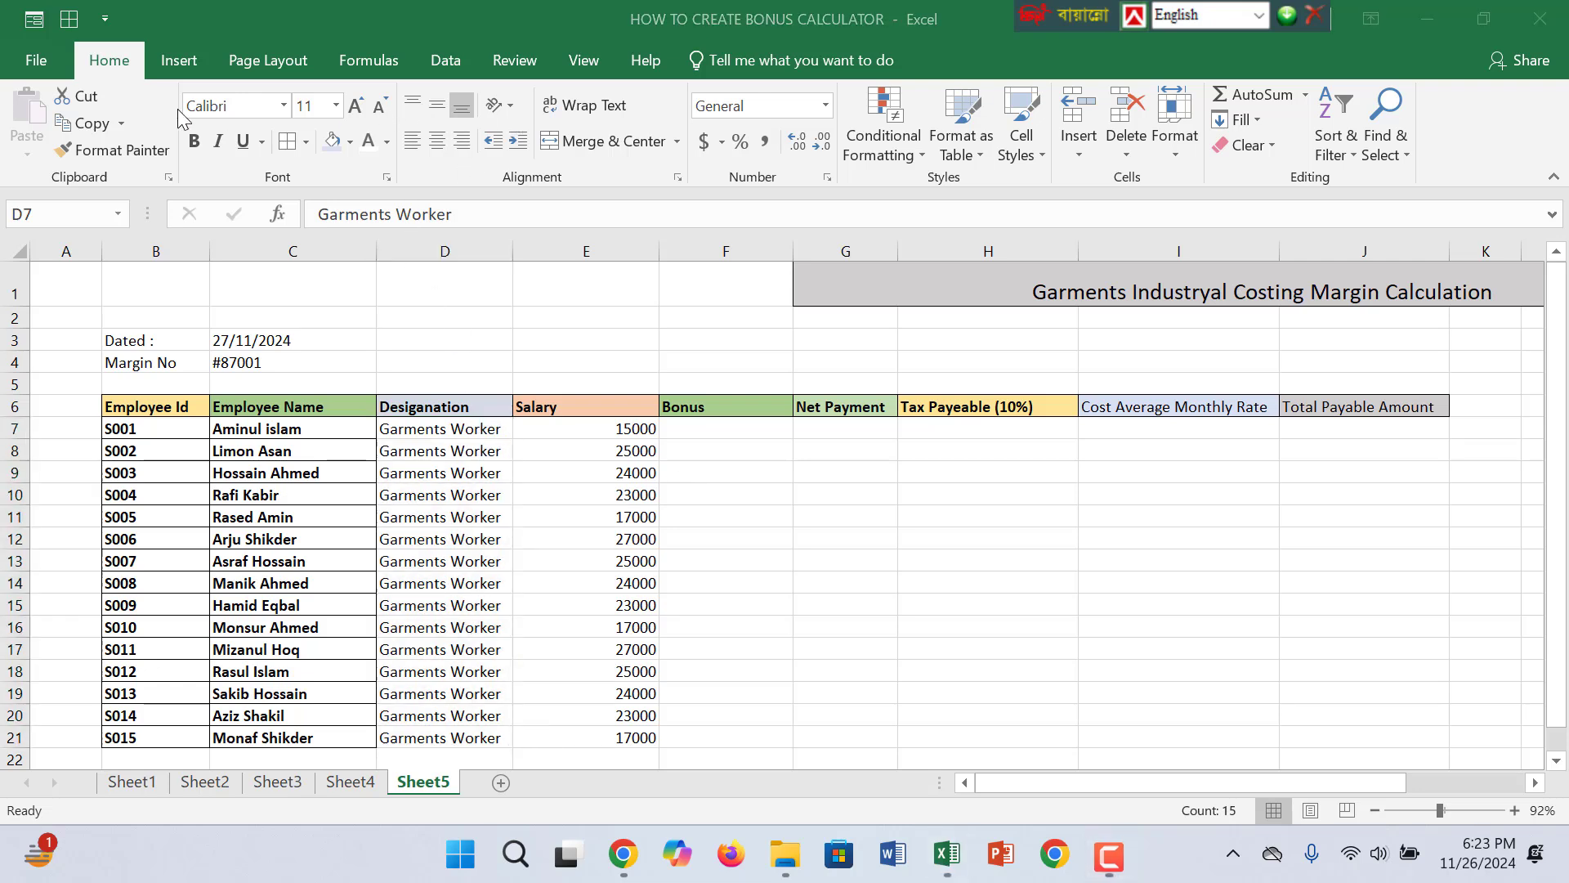
Apply cell borders to the designations in D7:D21 and the salaries in E7:E21.
left_click(289, 139)
left_click(572, 471)
left_click(575, 430)
left_click_drag(583, 473, 595, 736)
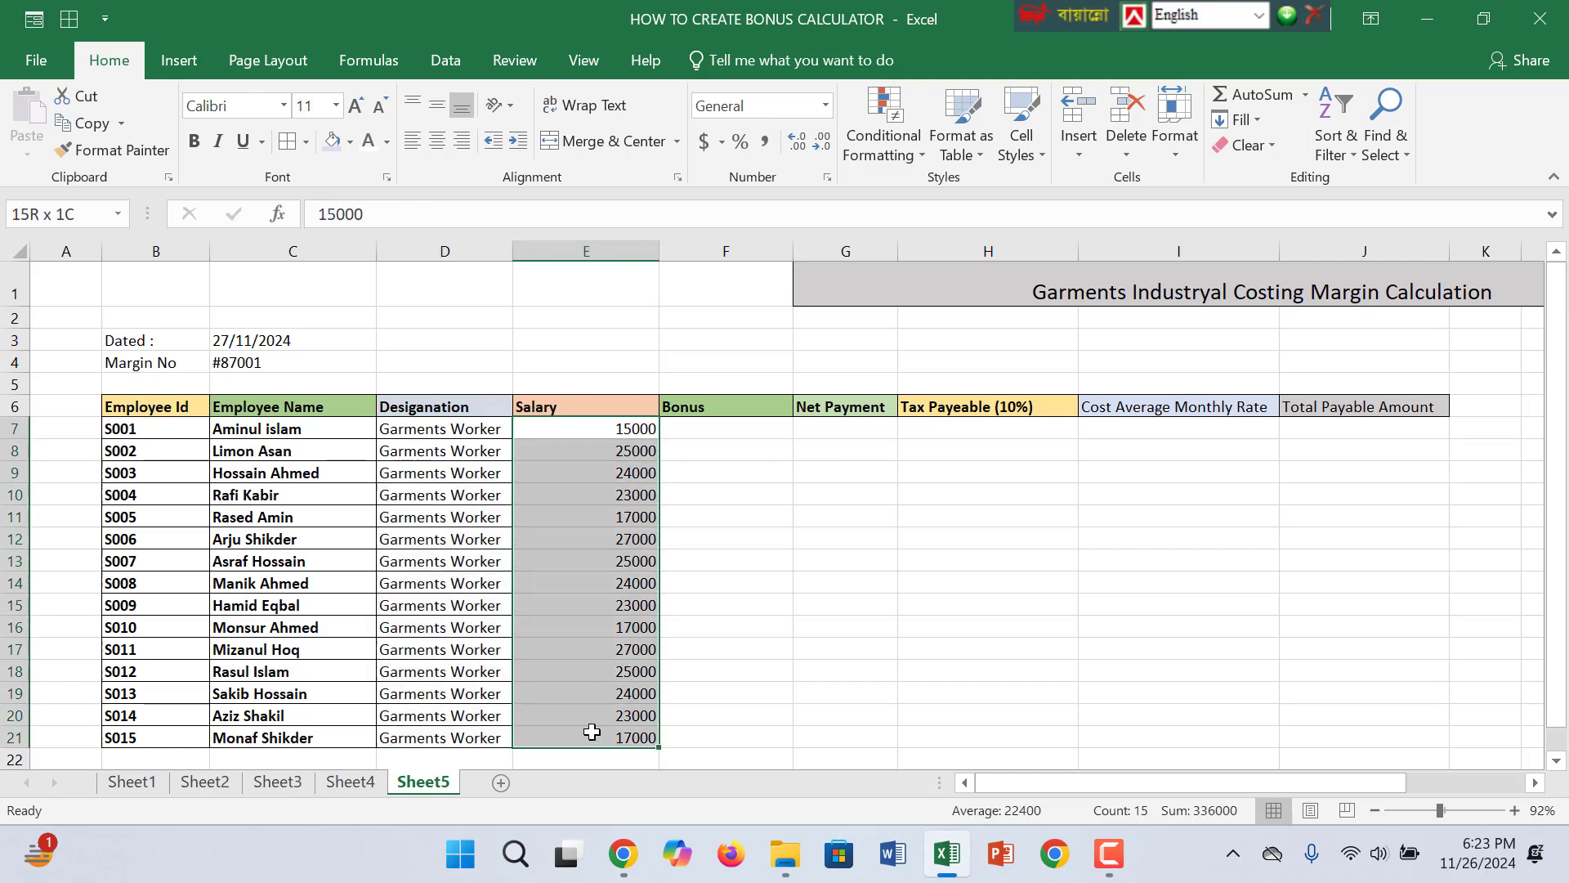
left_click(290, 141)
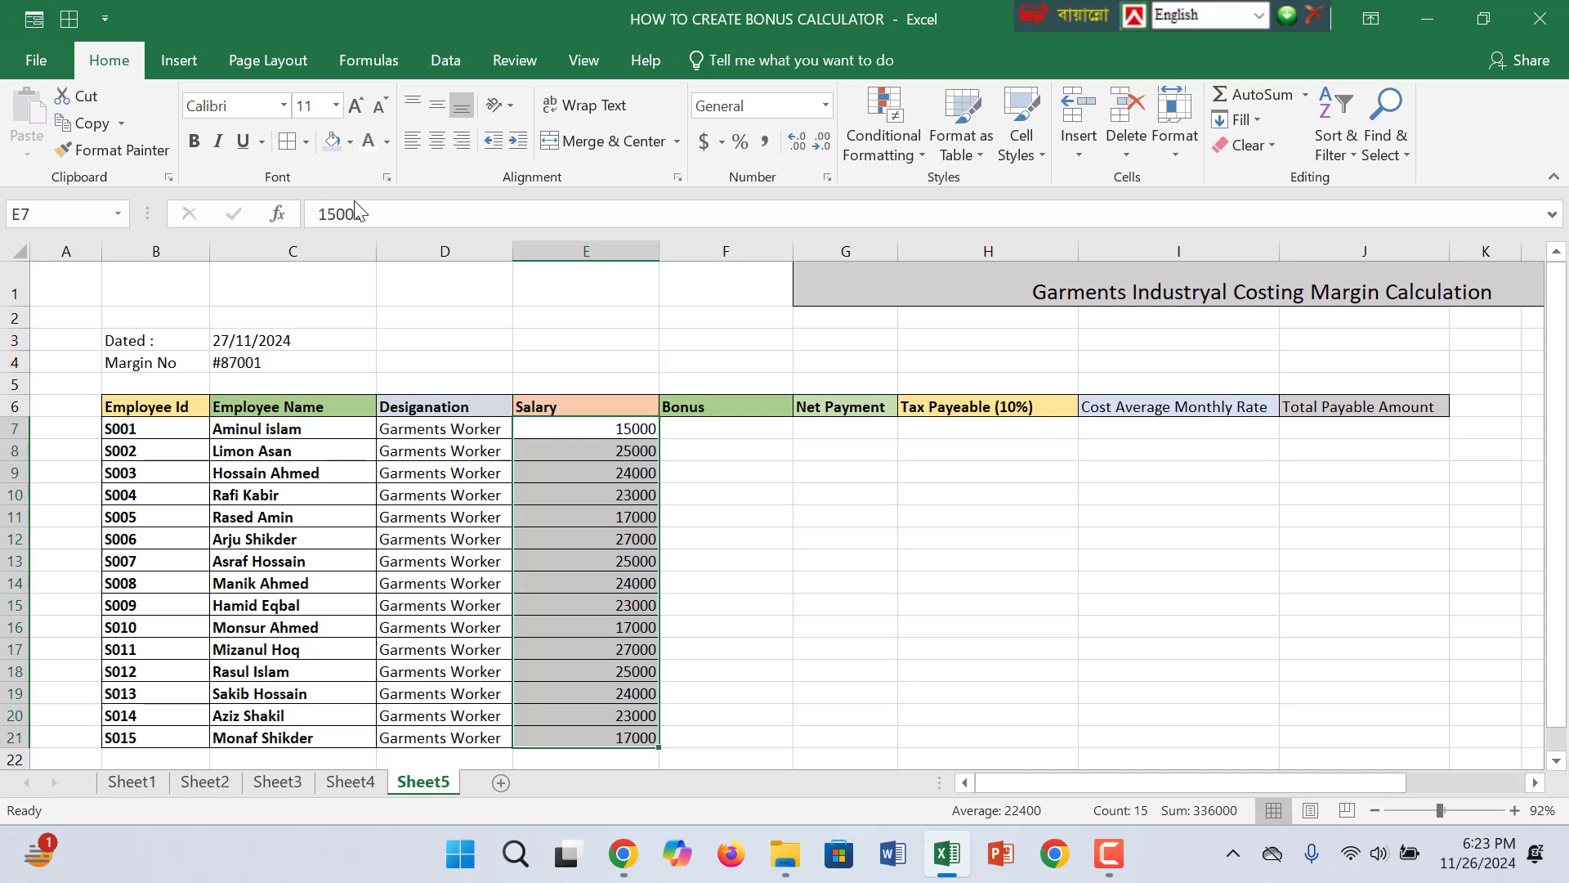
Start an IF formula in F7 under Bonus with the condition E7<=15000.
left_click(765, 429)
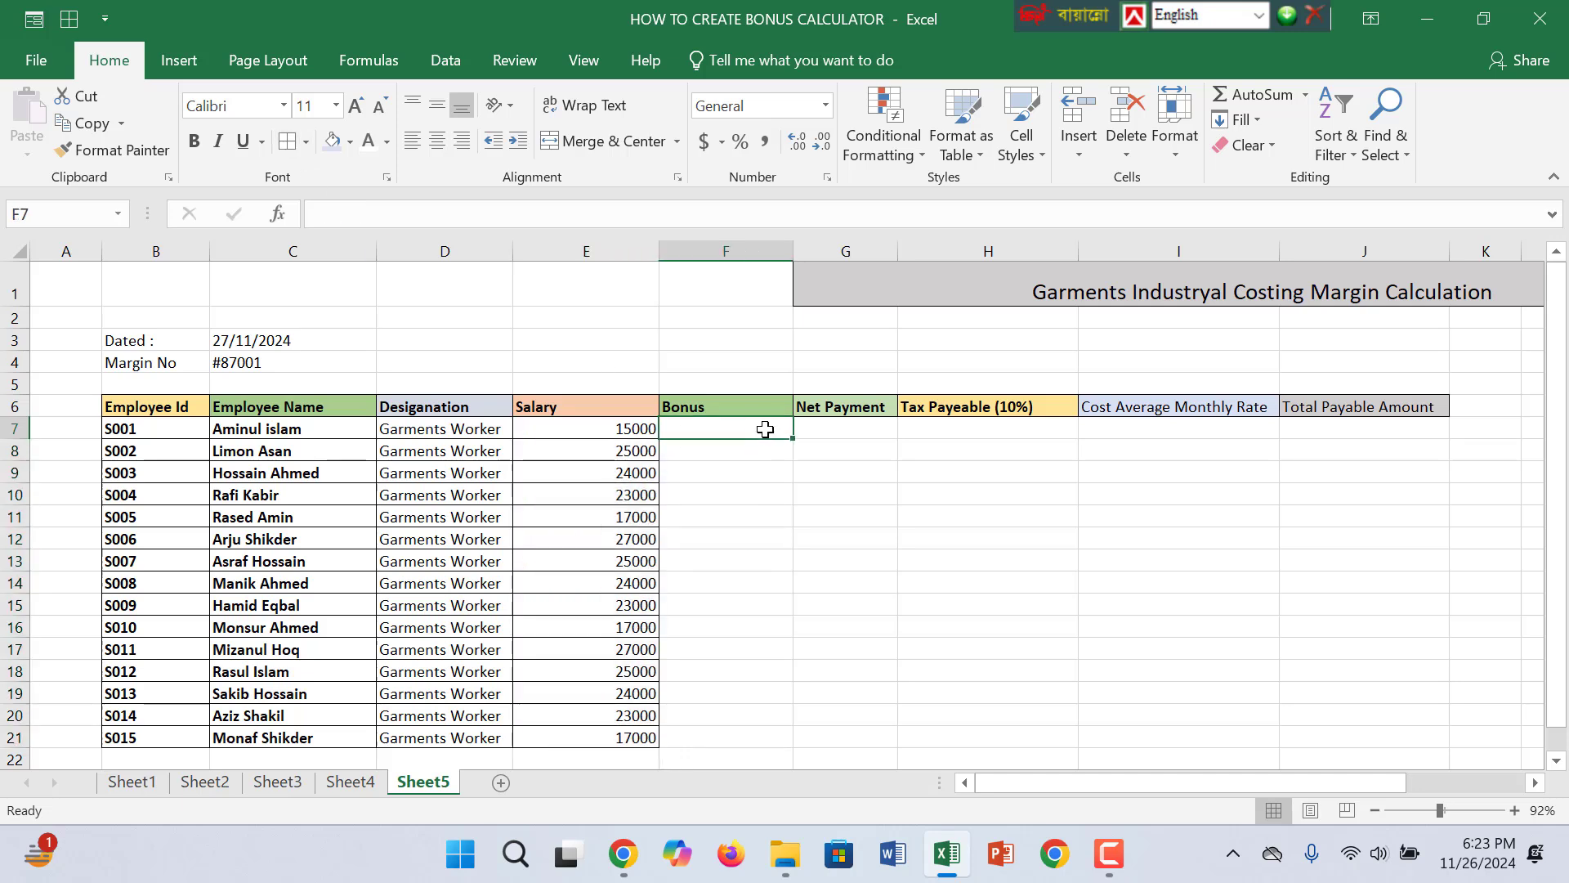
type("=if")
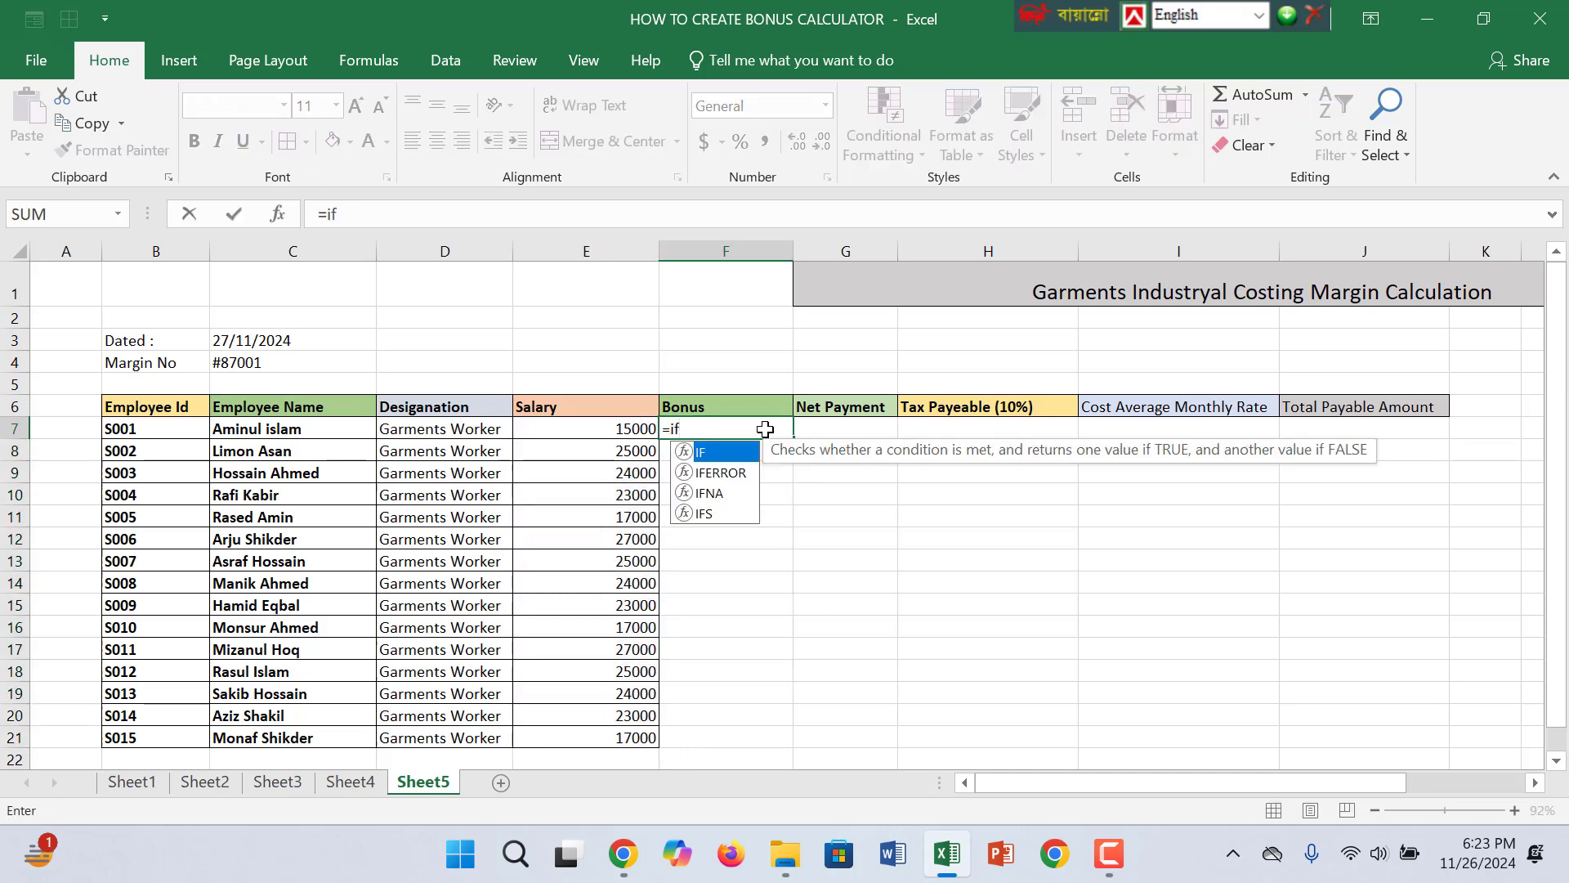
type("(")
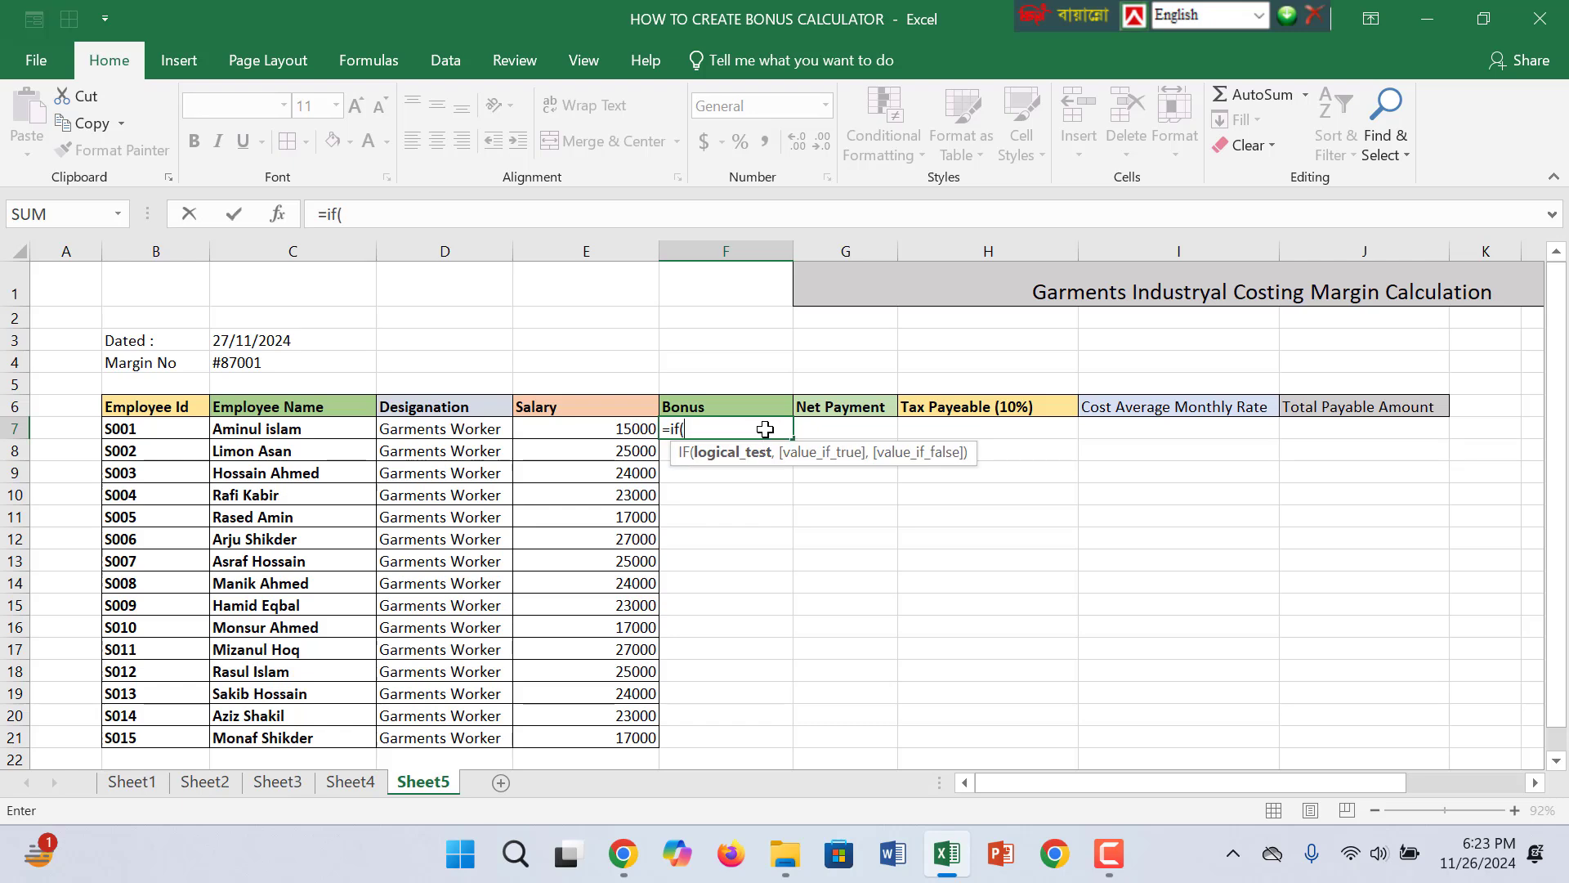
left_click(623, 421)
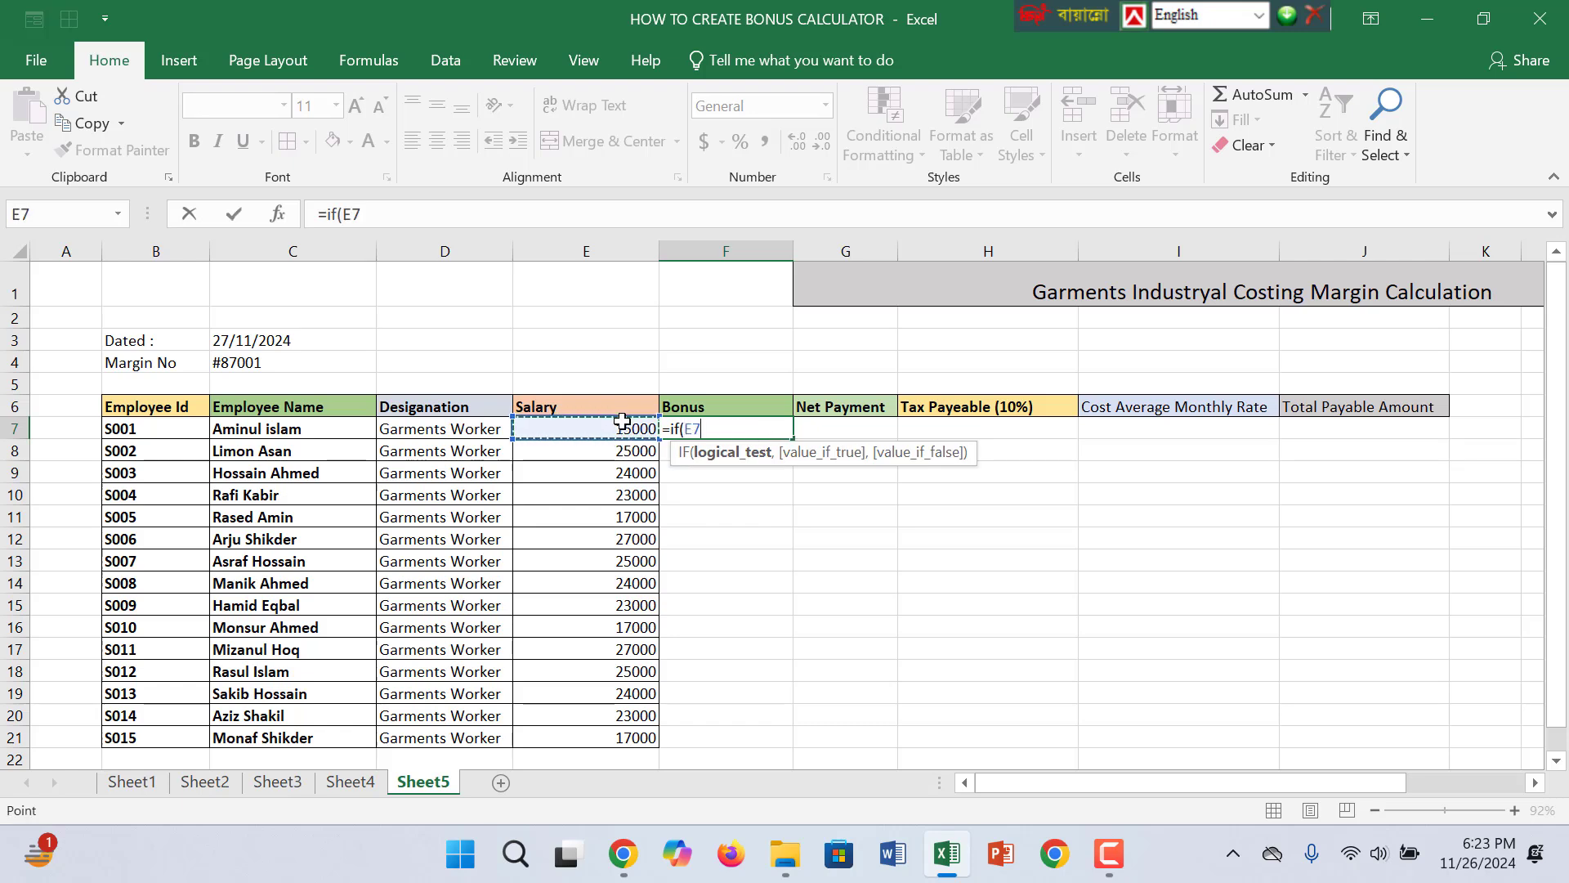
type("*")
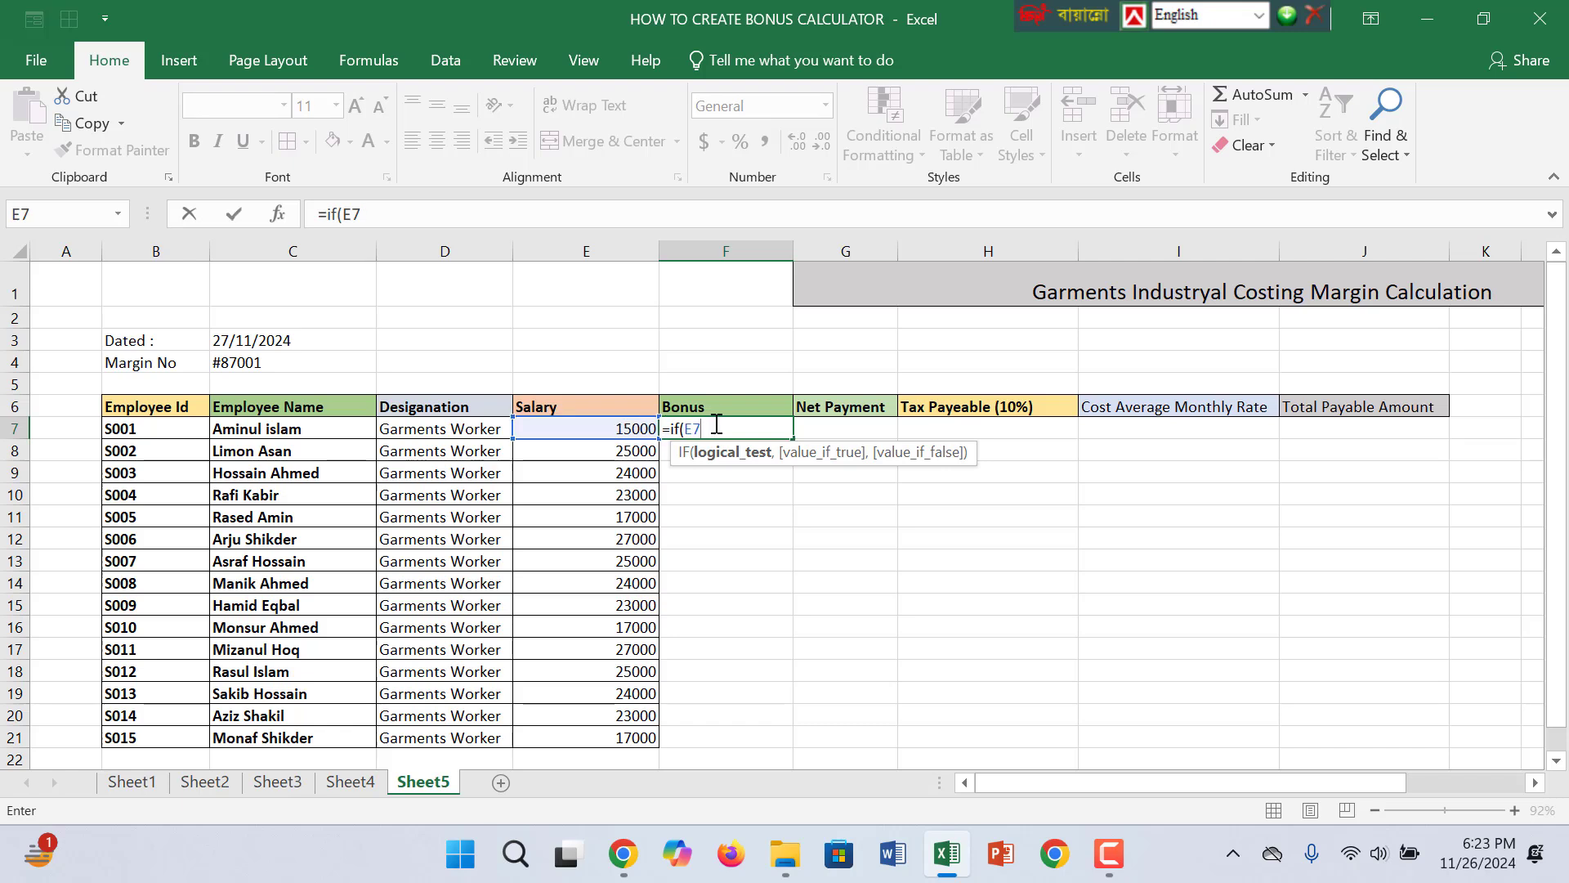
type(",")
key("BackSpace")
type("<=1555")
key("BackSpace")
key("BackSpace")
type("000,")
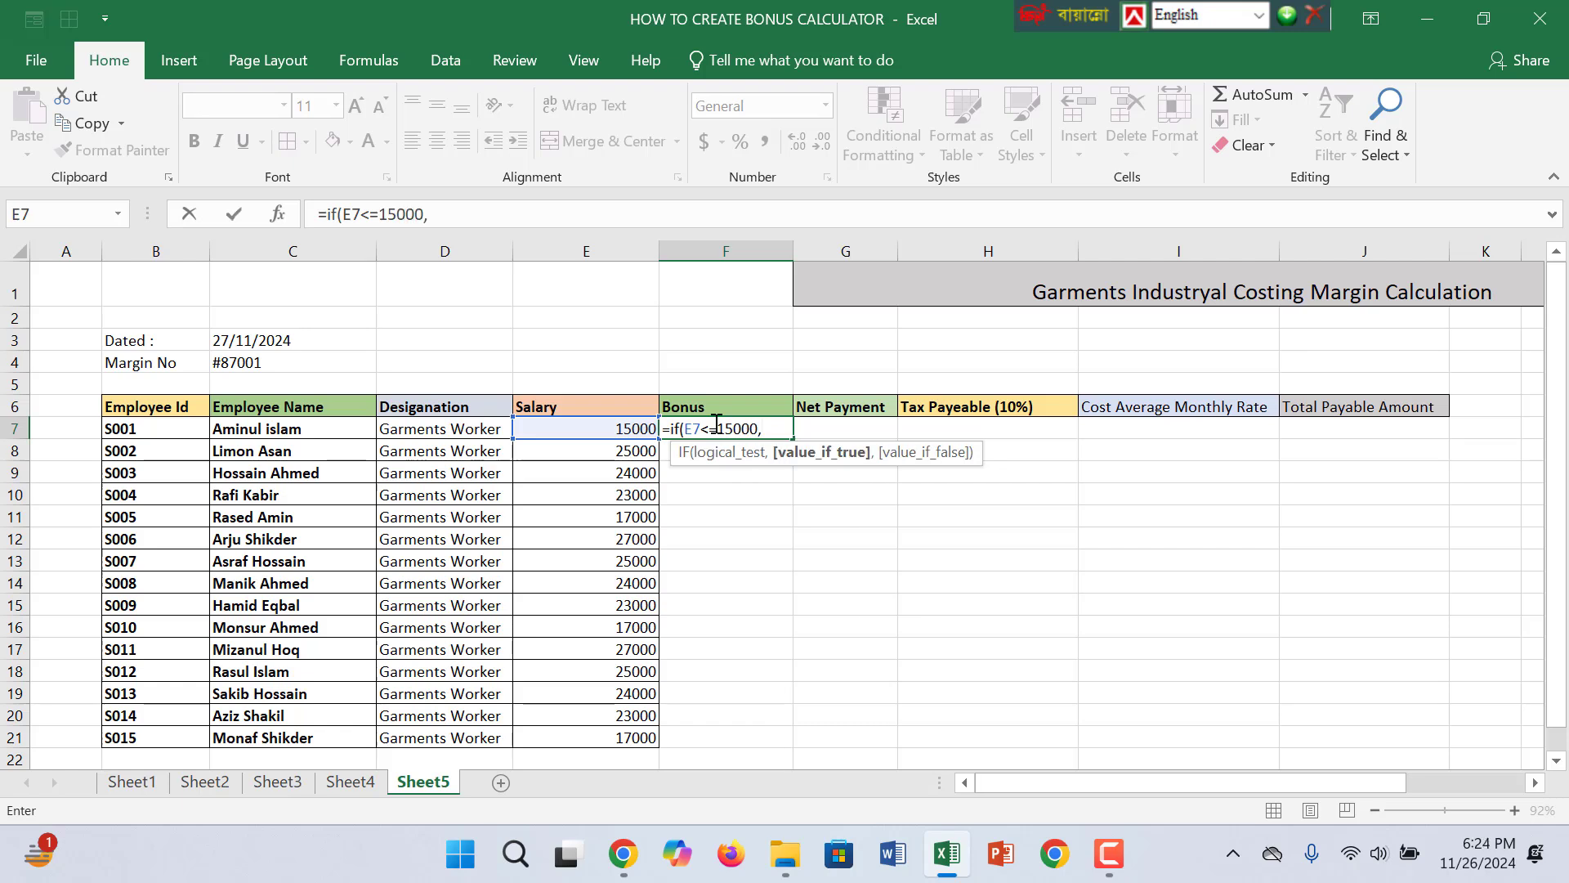
Add E7*10% as the value if true in the F7 bonus formula.
left_click(578, 425)
type("*")
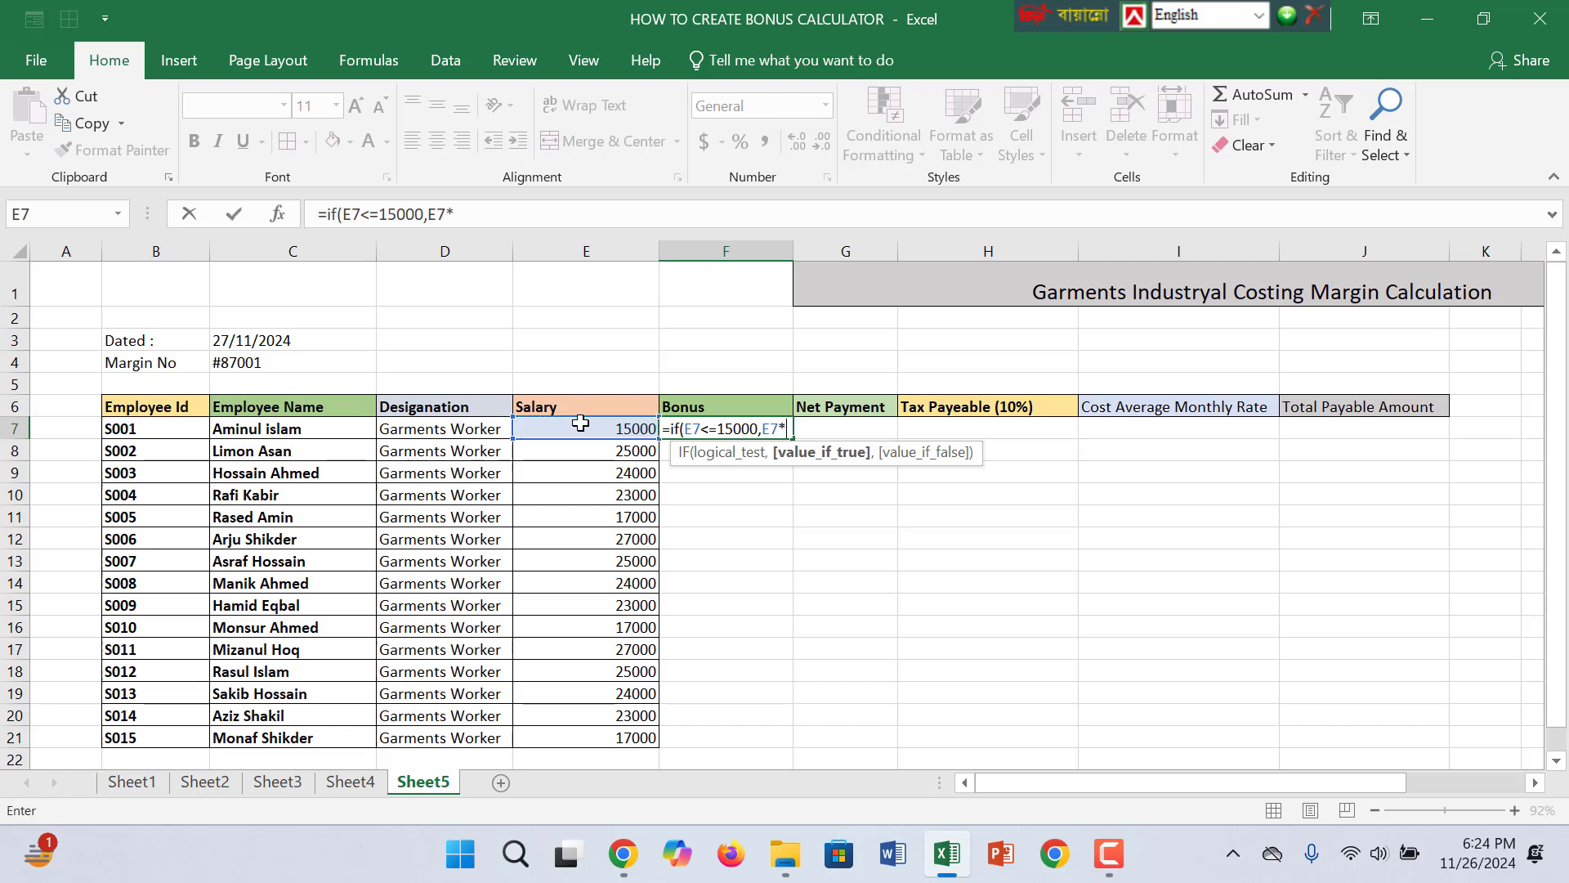
type("%")
key("BackSpace")
type("%")
key("BackSpace")
type("5")
key("BackSpace")
type("10%,")
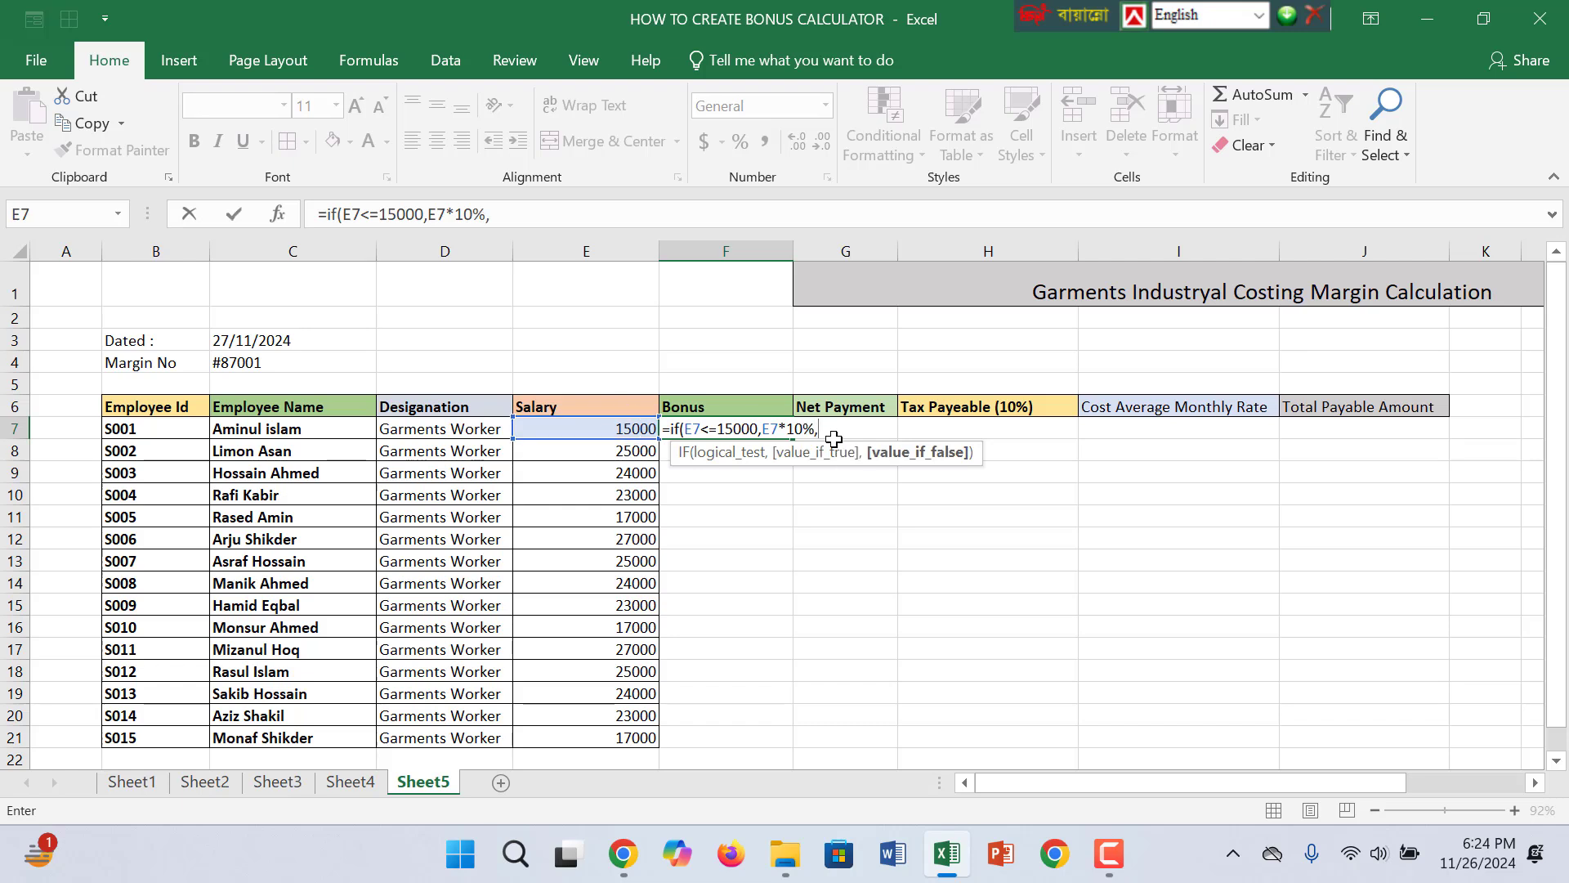
Nest a second IF with the condition E7>15000 as the value if false in the F7 formula.
type("if")
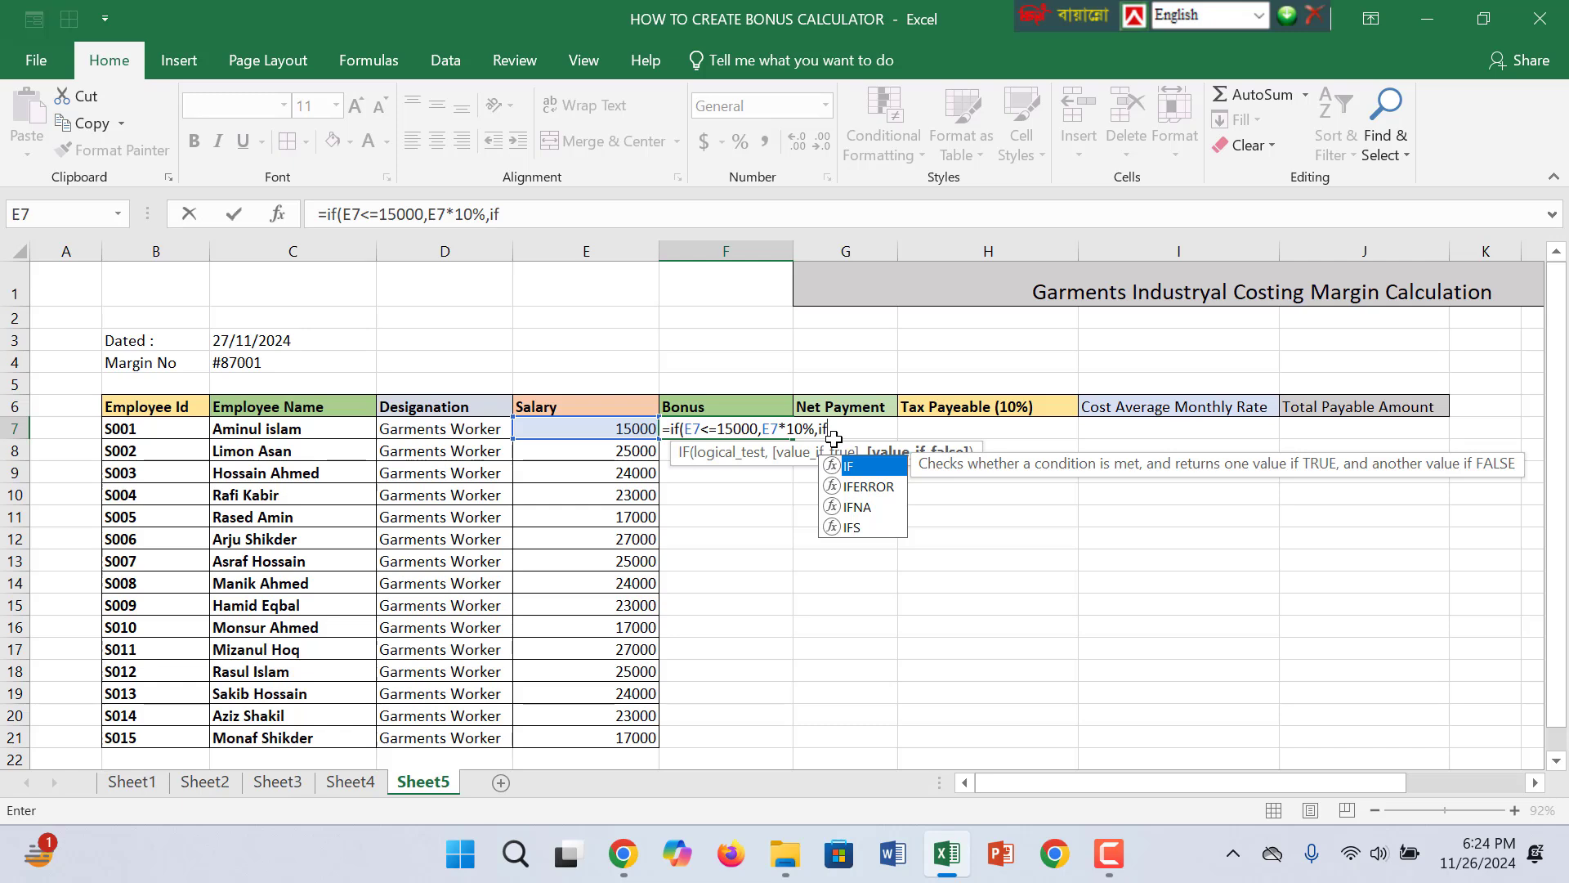
type("(")
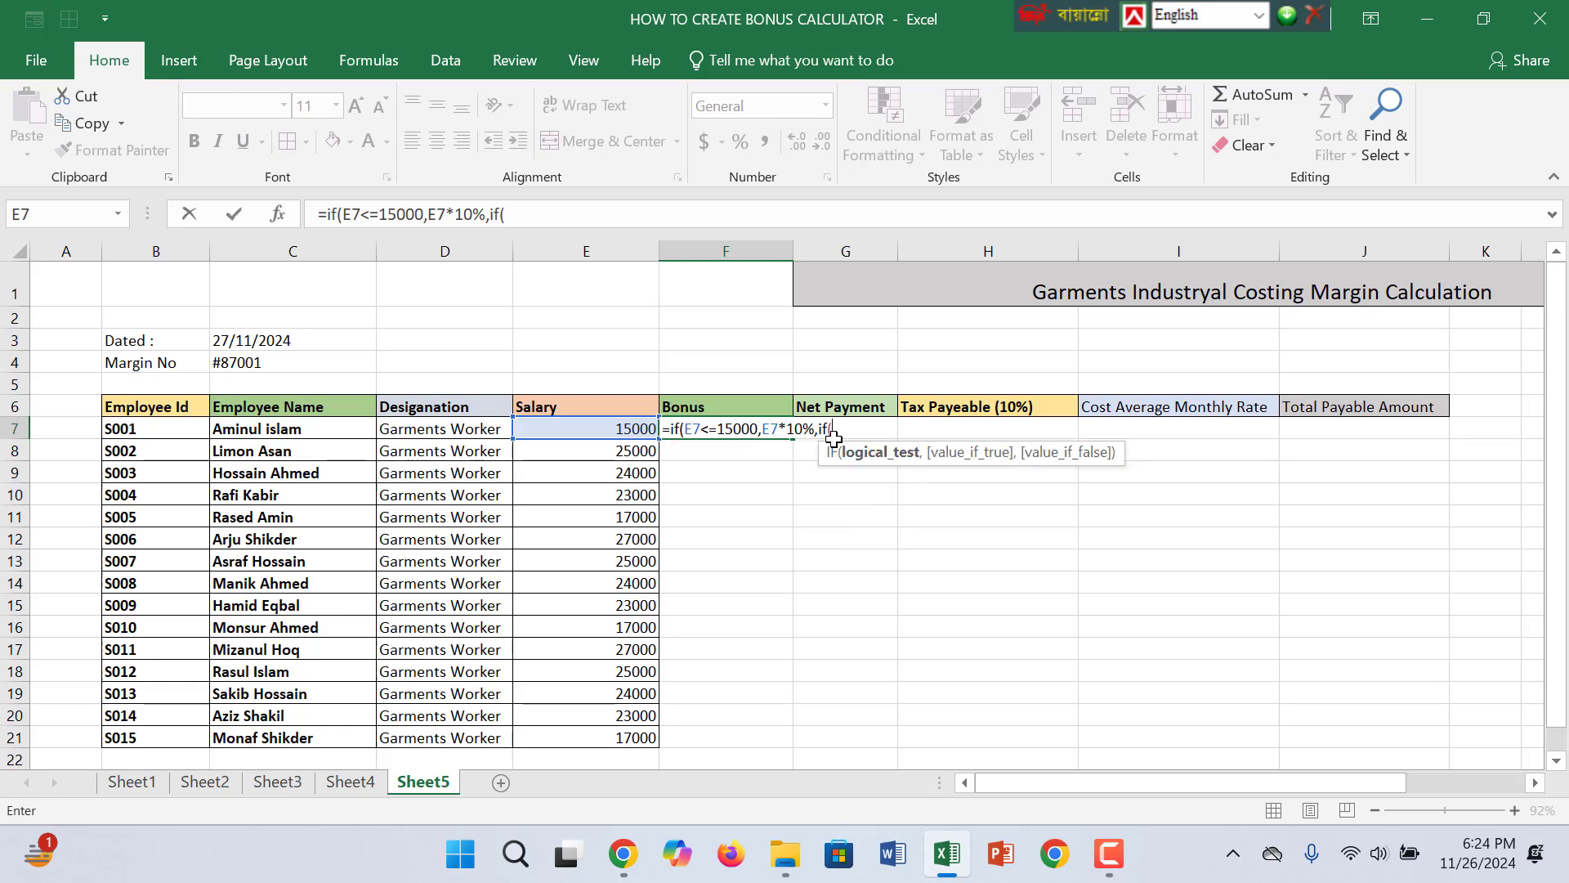
left_click(635, 421)
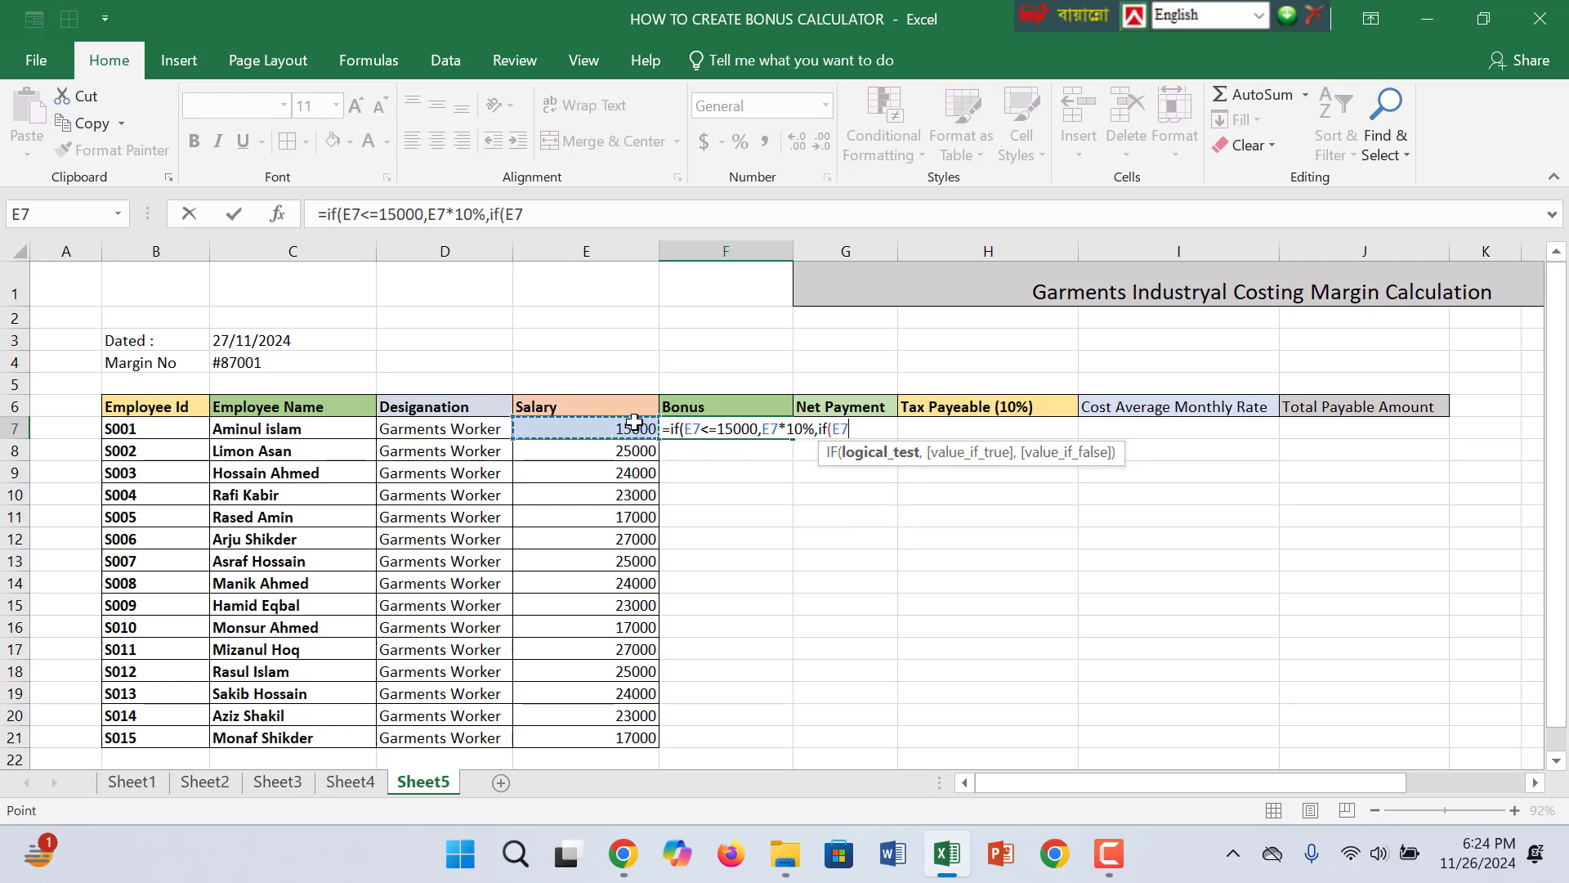
type("*")
type("15000")
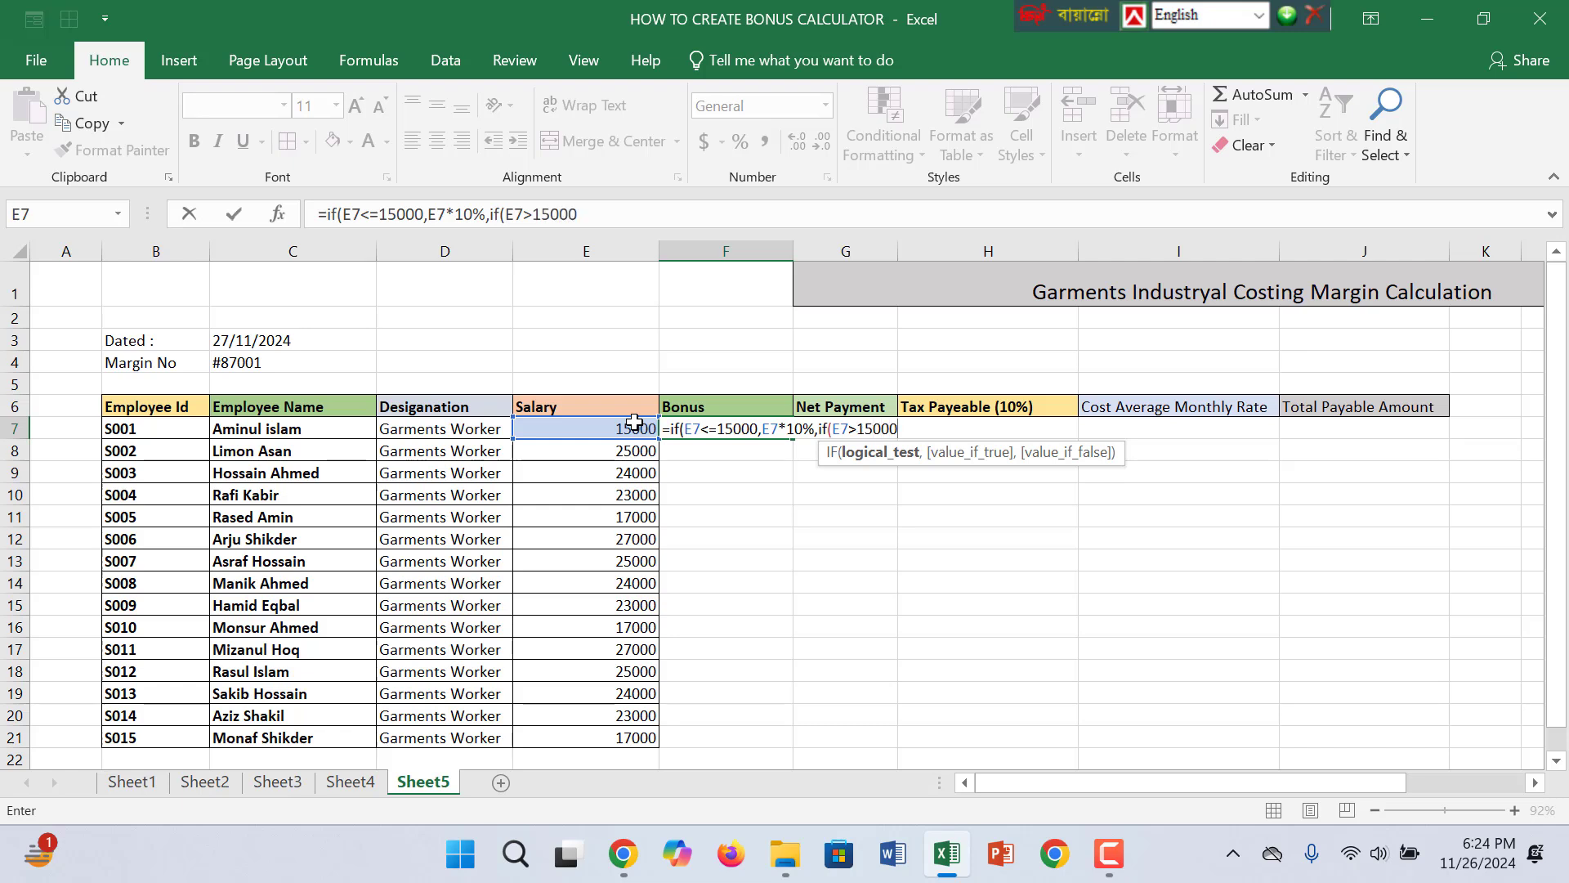
type(",")
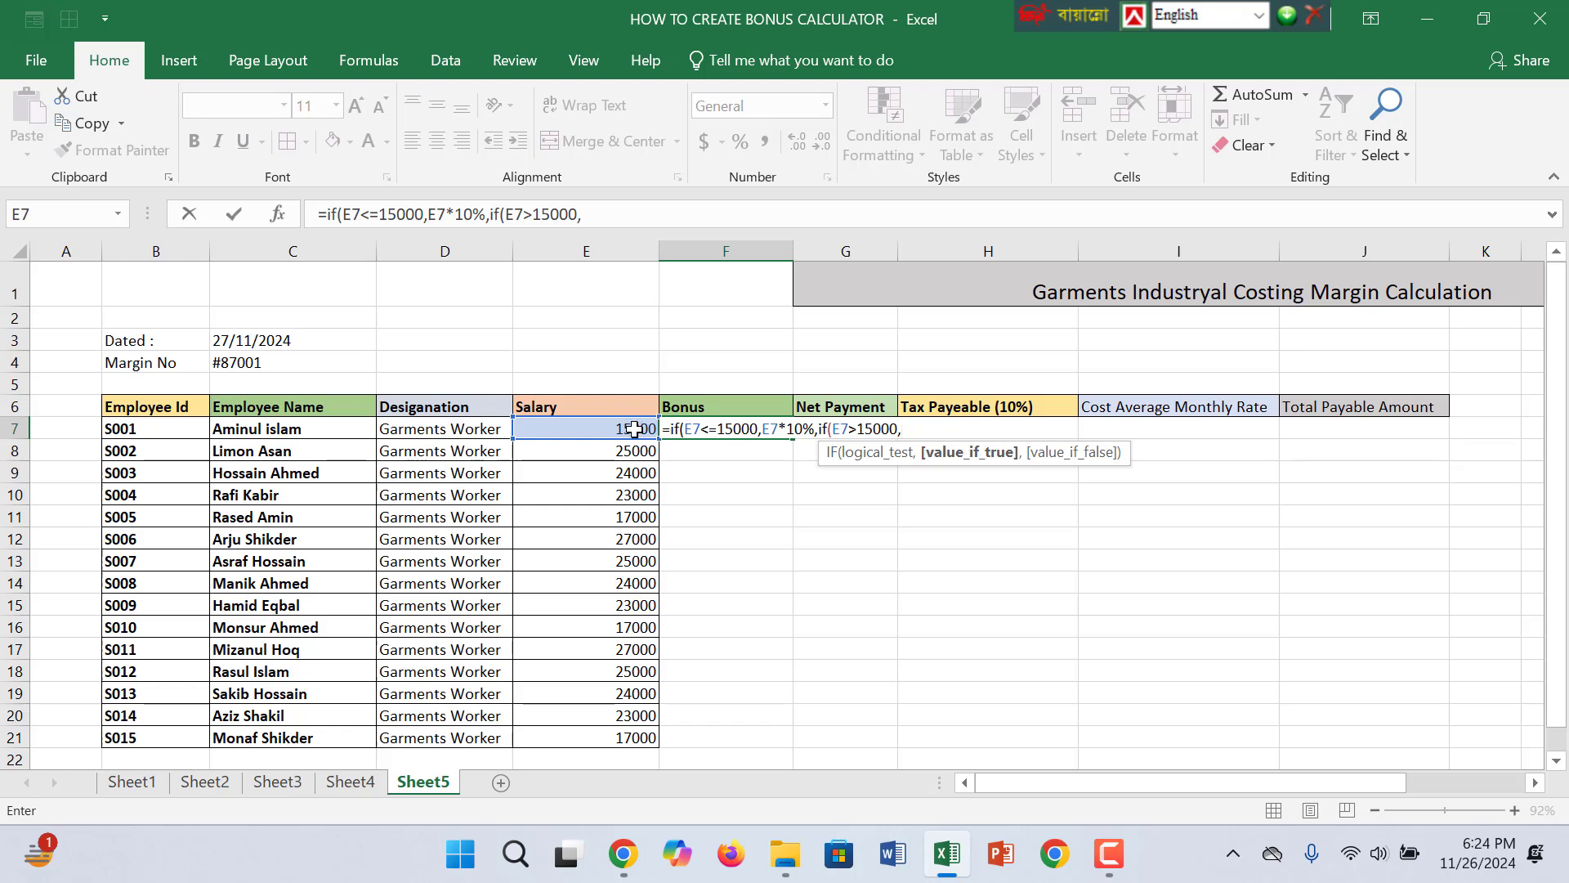
Complete the nested IF with E7*15% and fill the bonus formula from F7 down to F21.
left_click(634, 429)
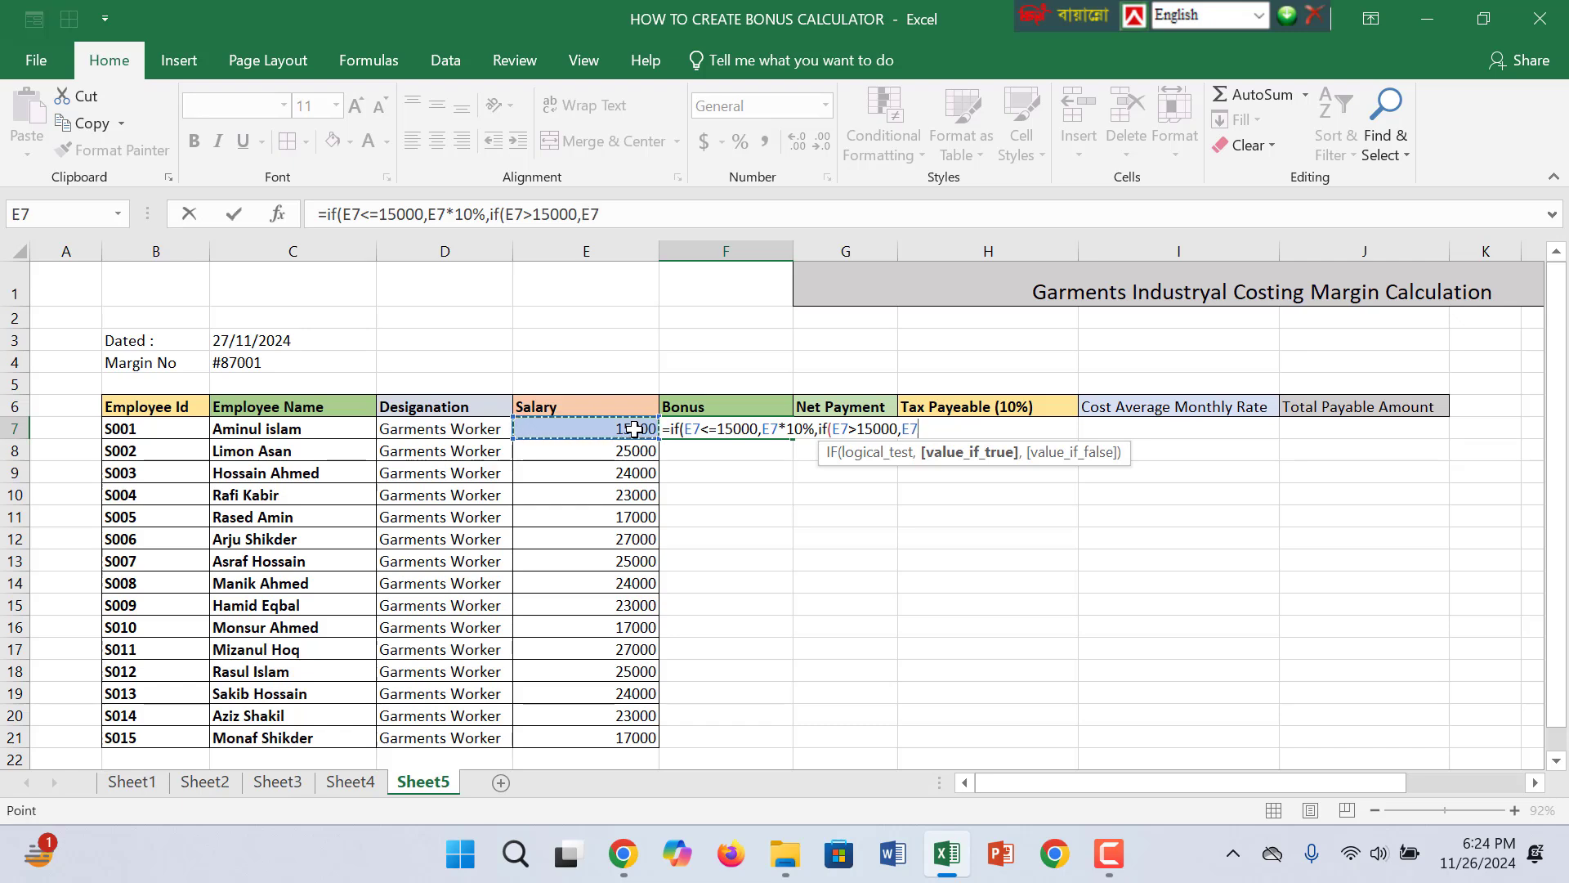
type("*15%0")
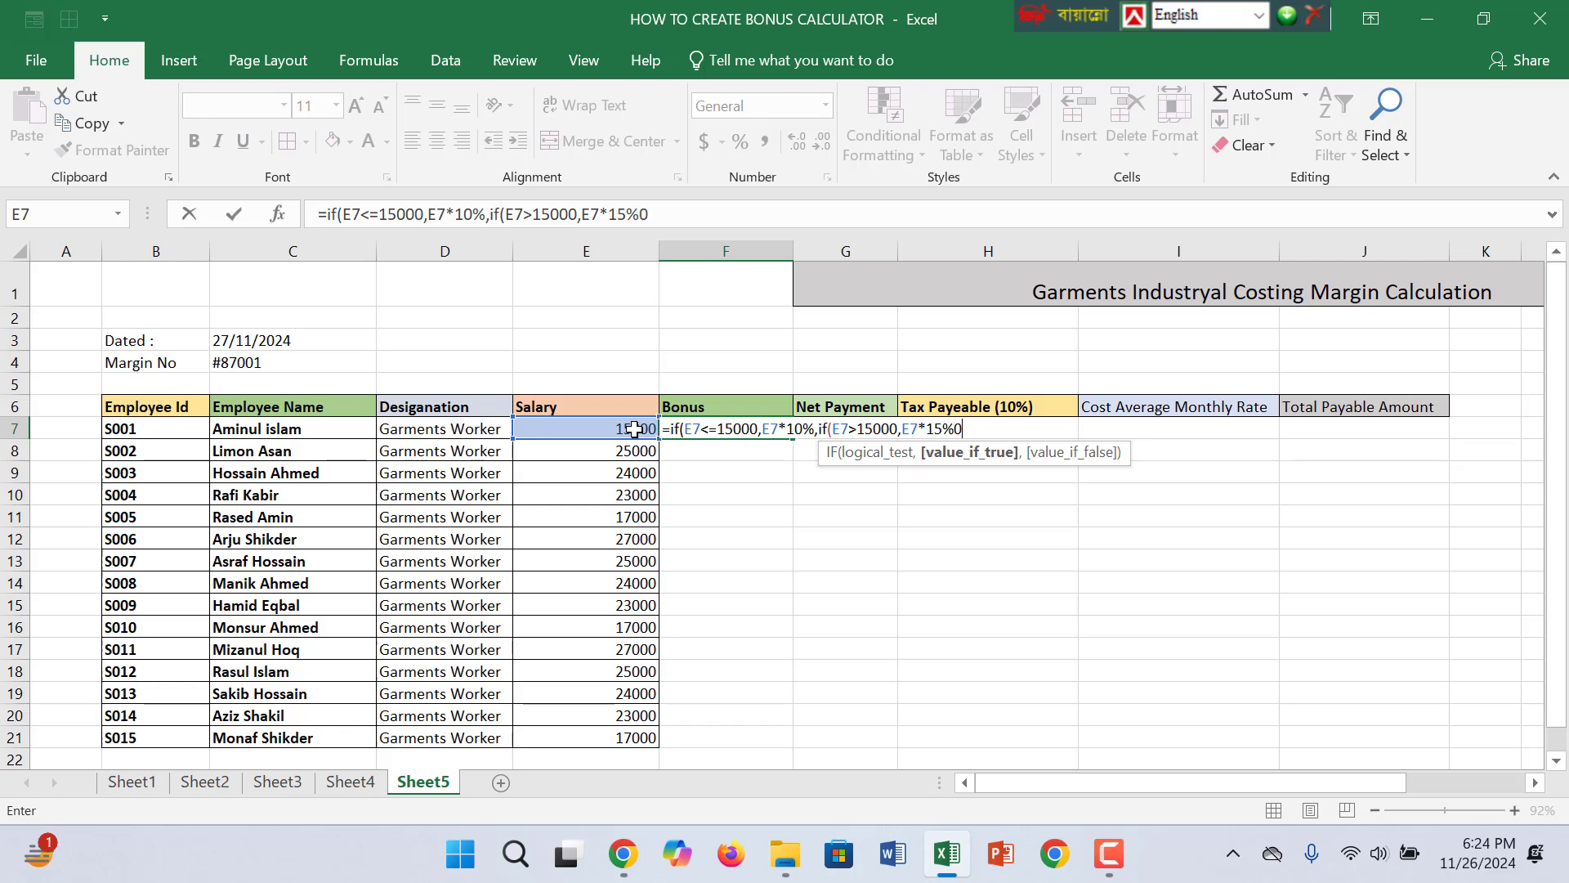
key("BackSpace")
type("))")
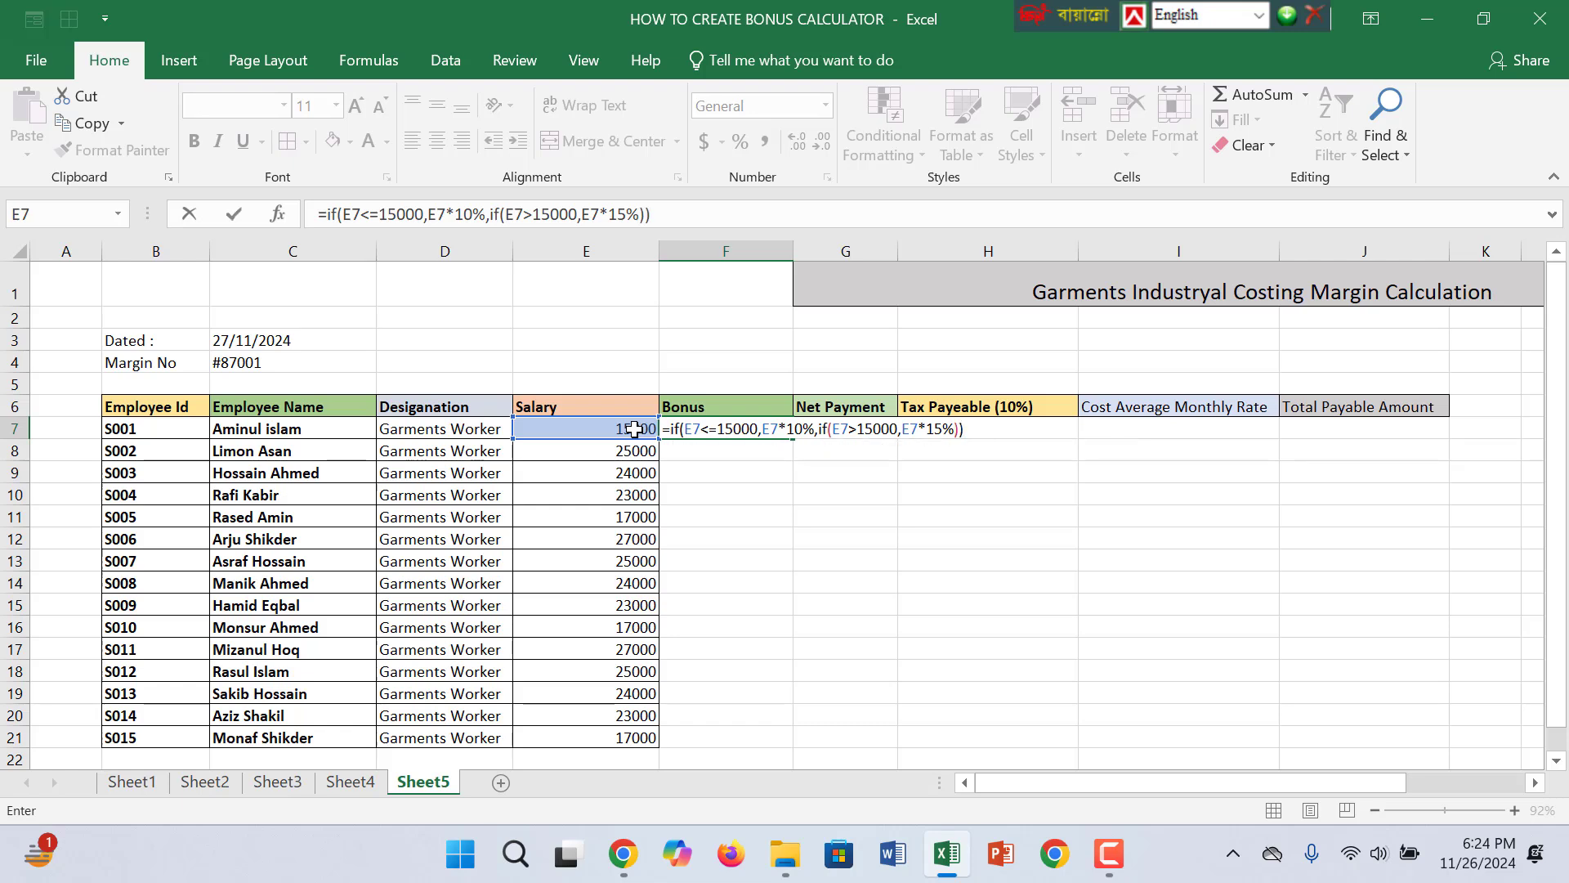
key("Return")
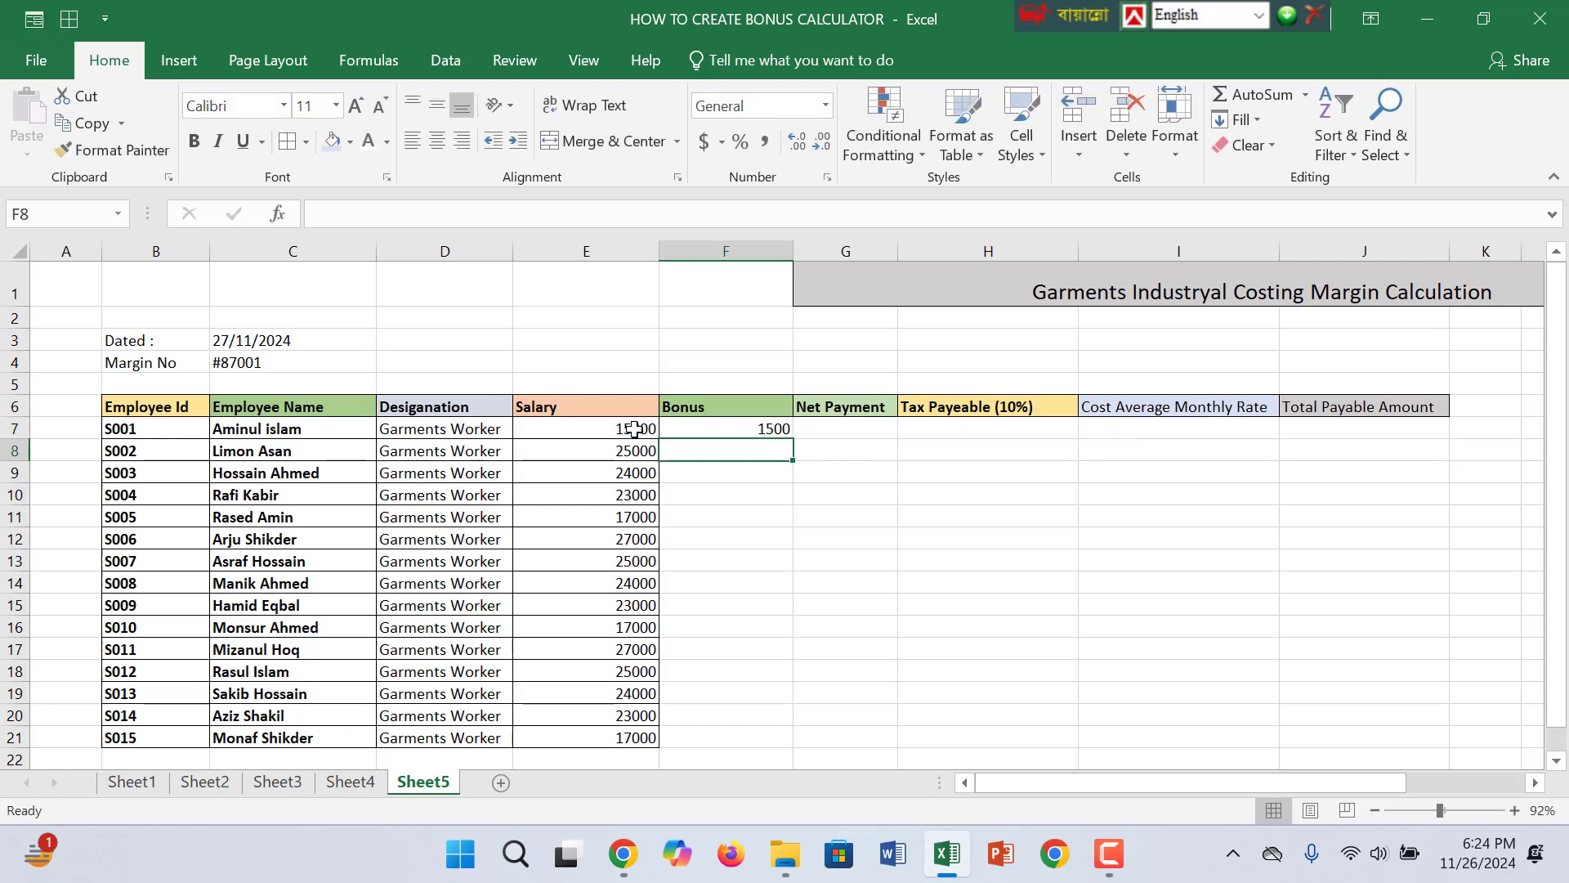
left_click(699, 427)
left_click_drag(788, 439, 733, 745)
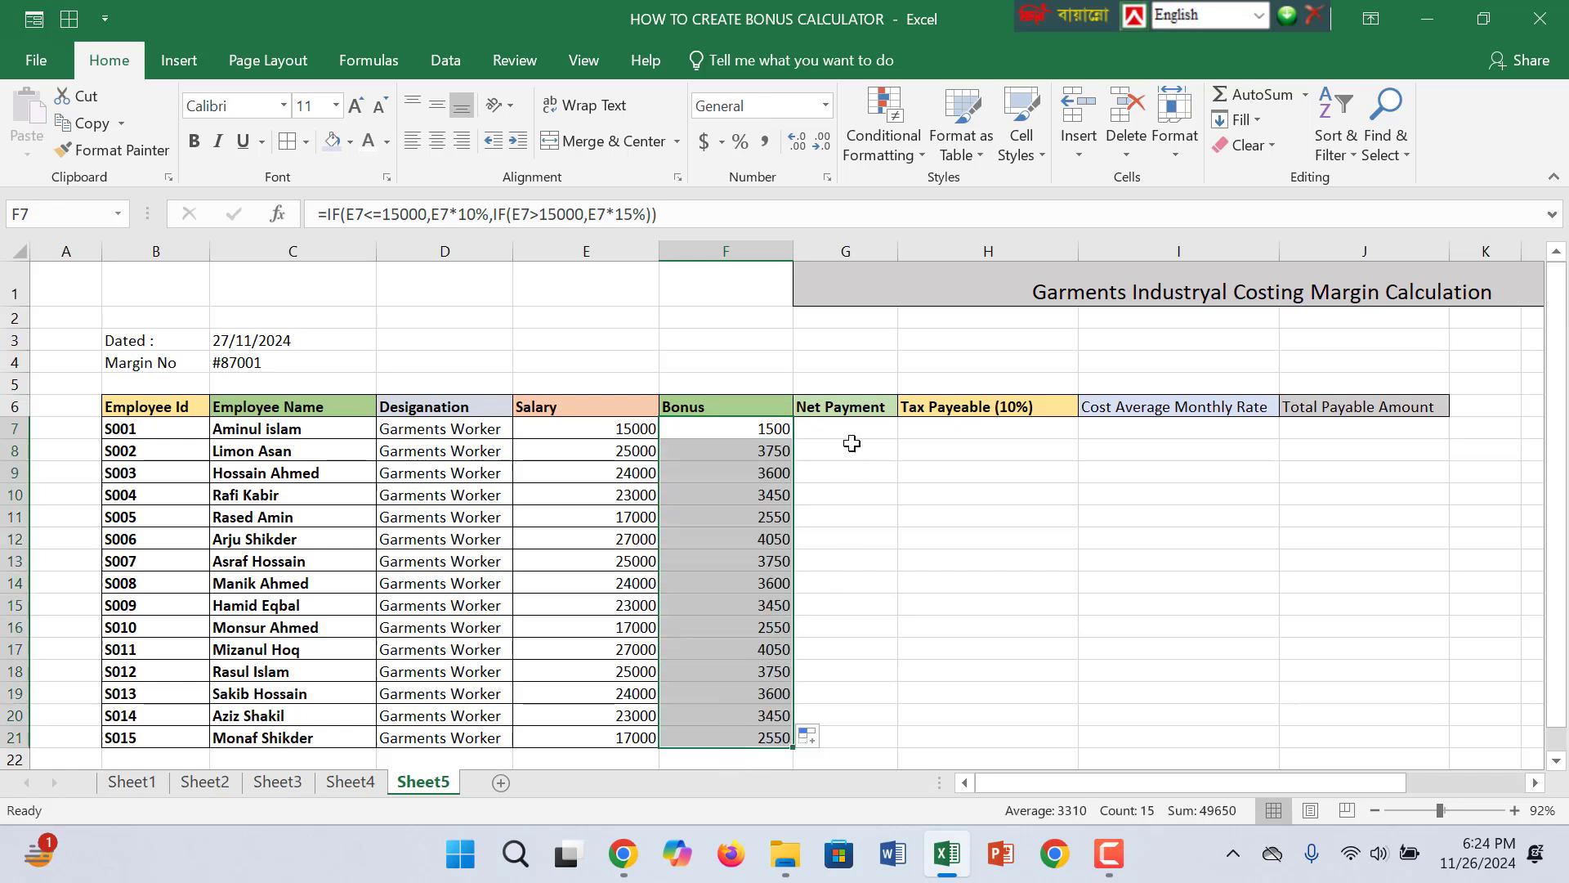
Enter =E7+F7 in G7 under Net Payment and fill the formula down to G21.
left_click(856, 426)
type("=")
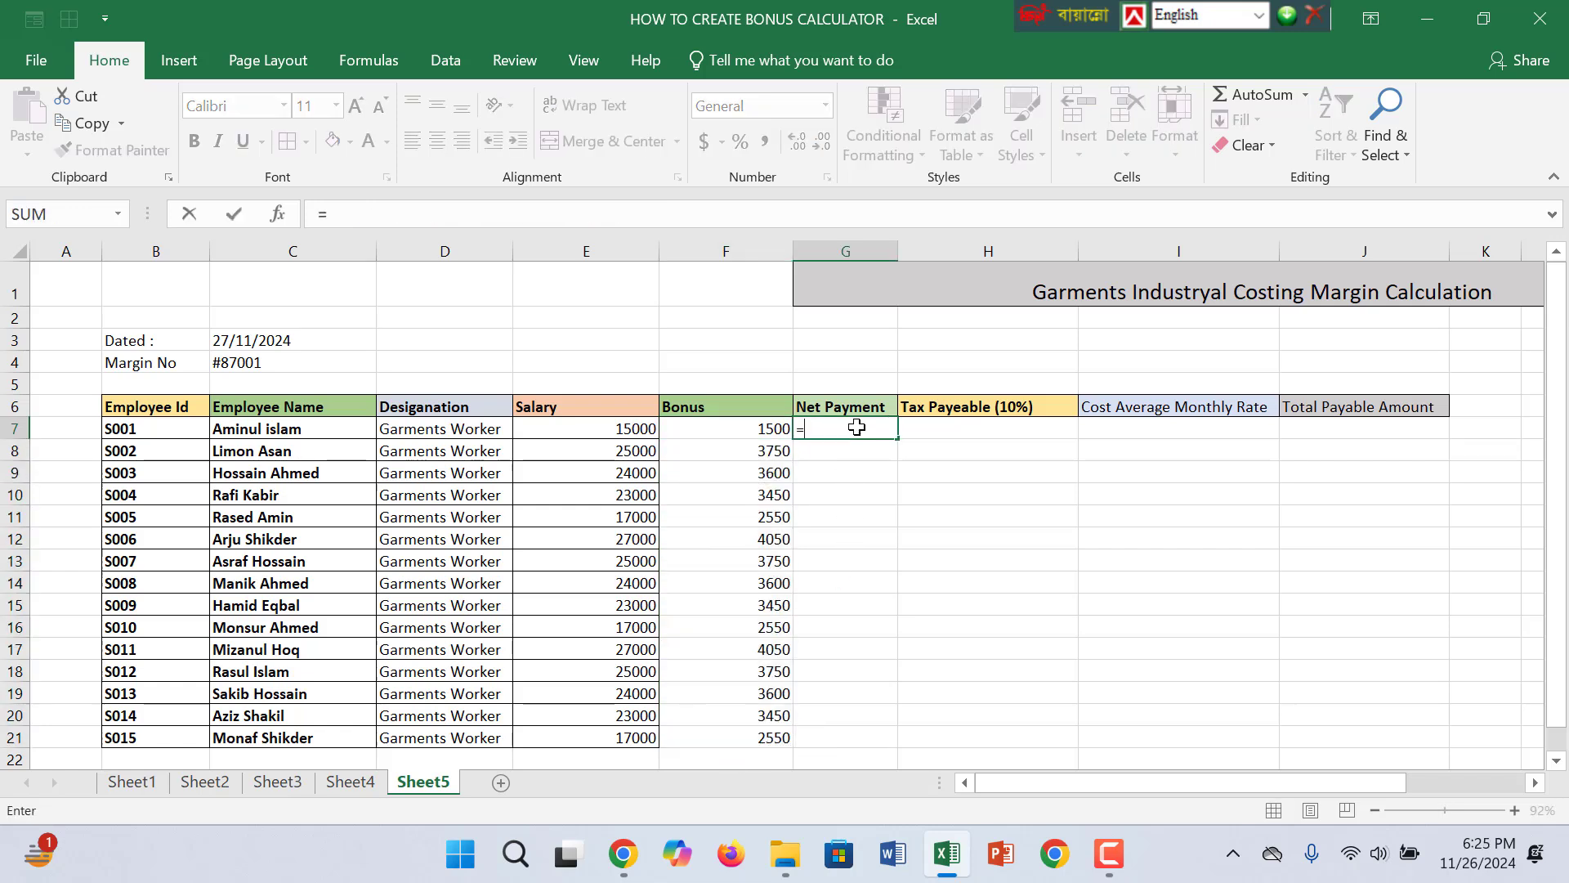
left_click(632, 431)
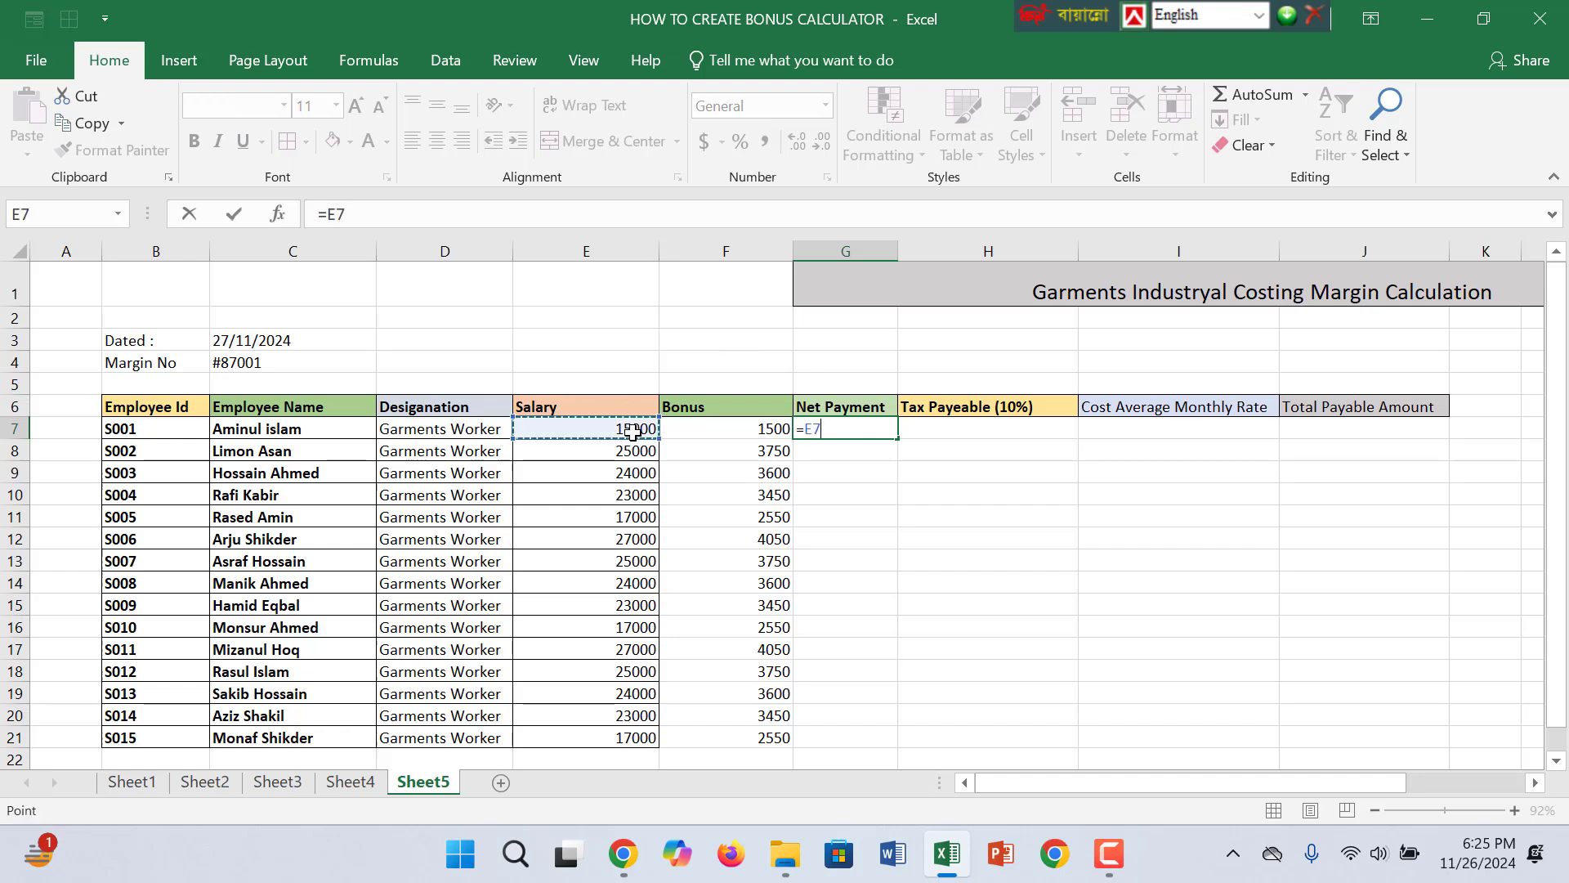
type("+")
left_click(759, 432)
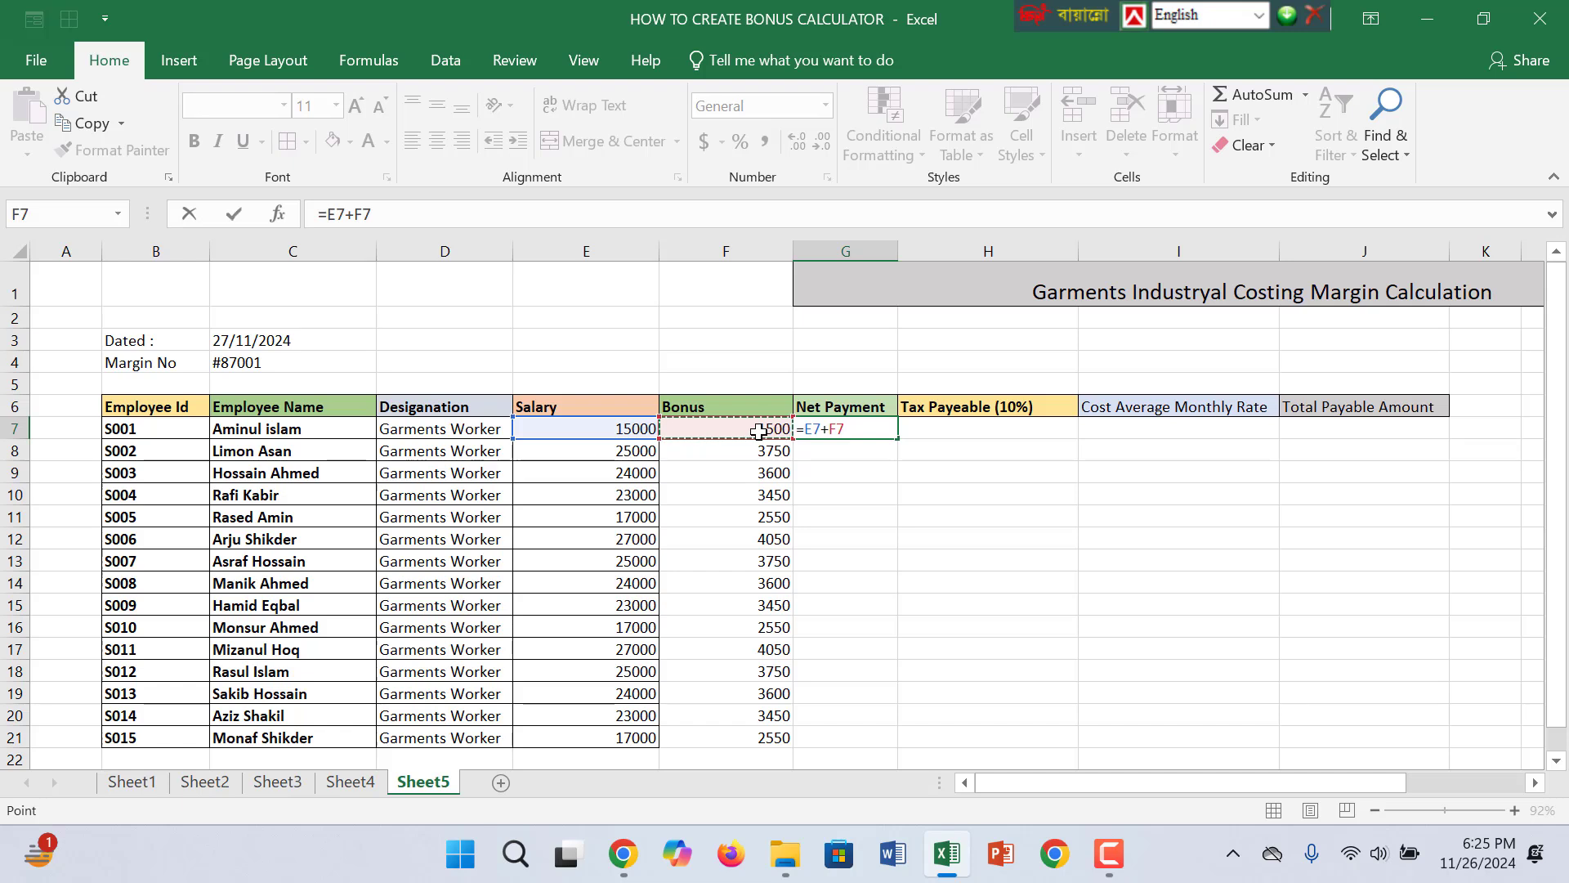
key("Return")
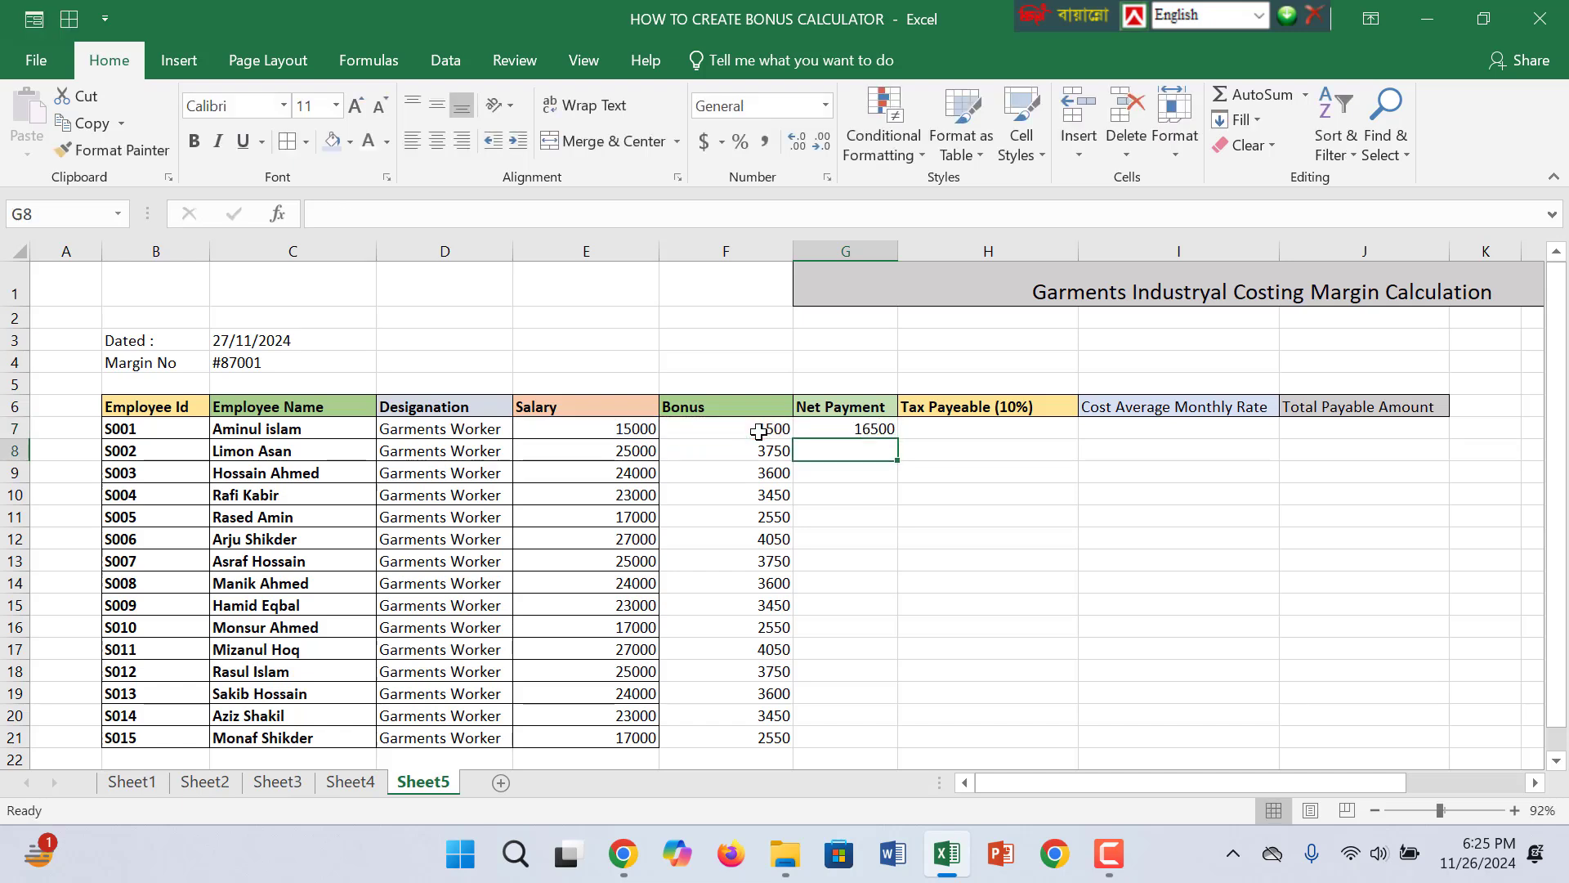
left_click(885, 428)
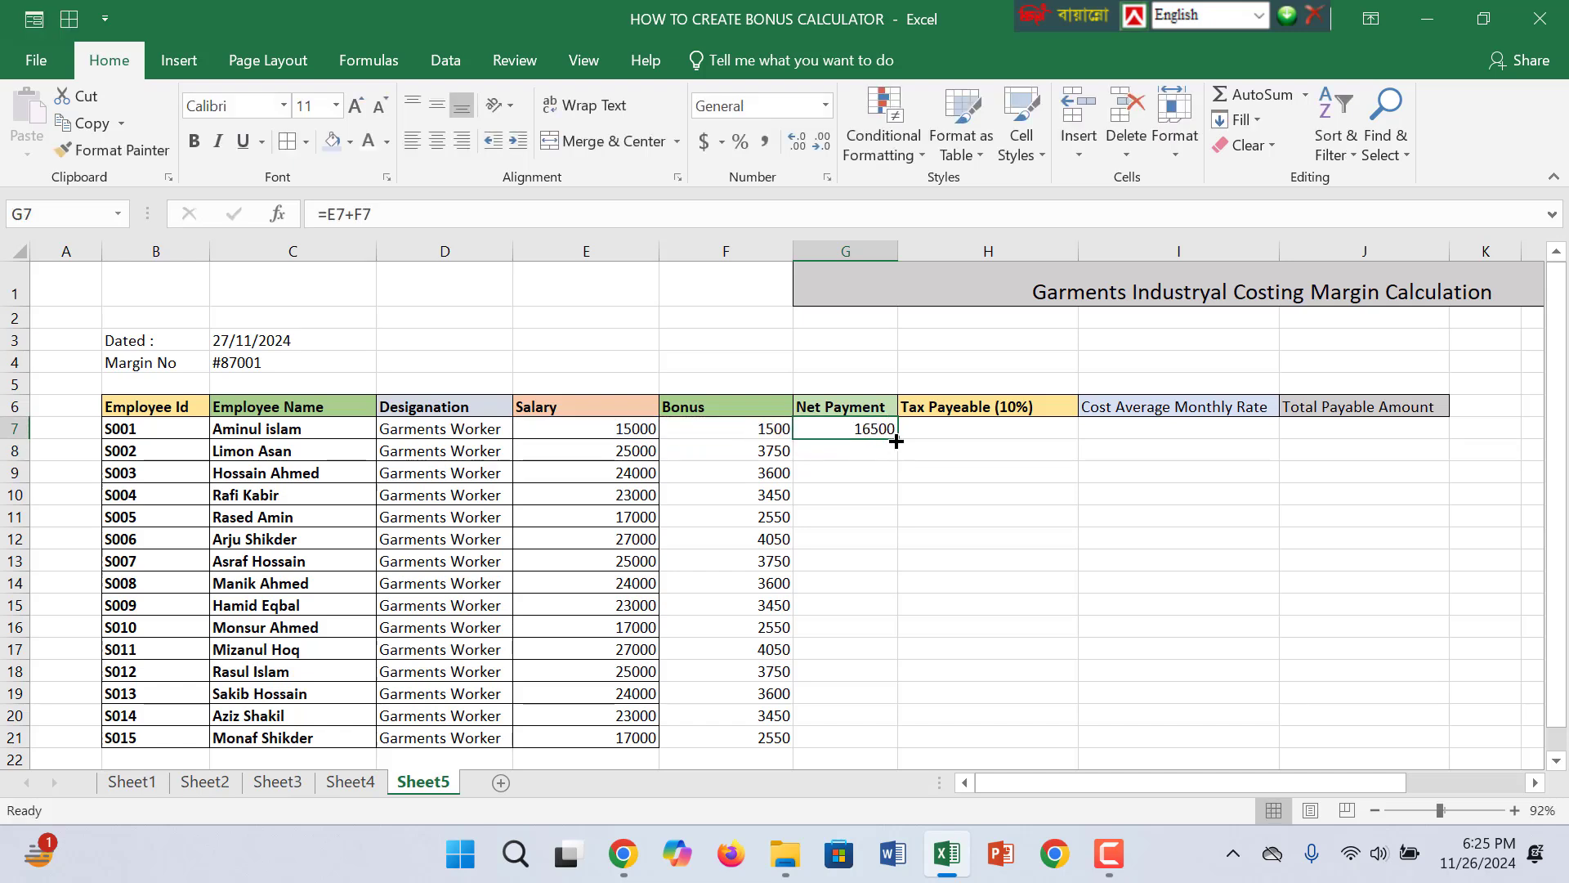
left_click_drag(899, 440, 841, 740)
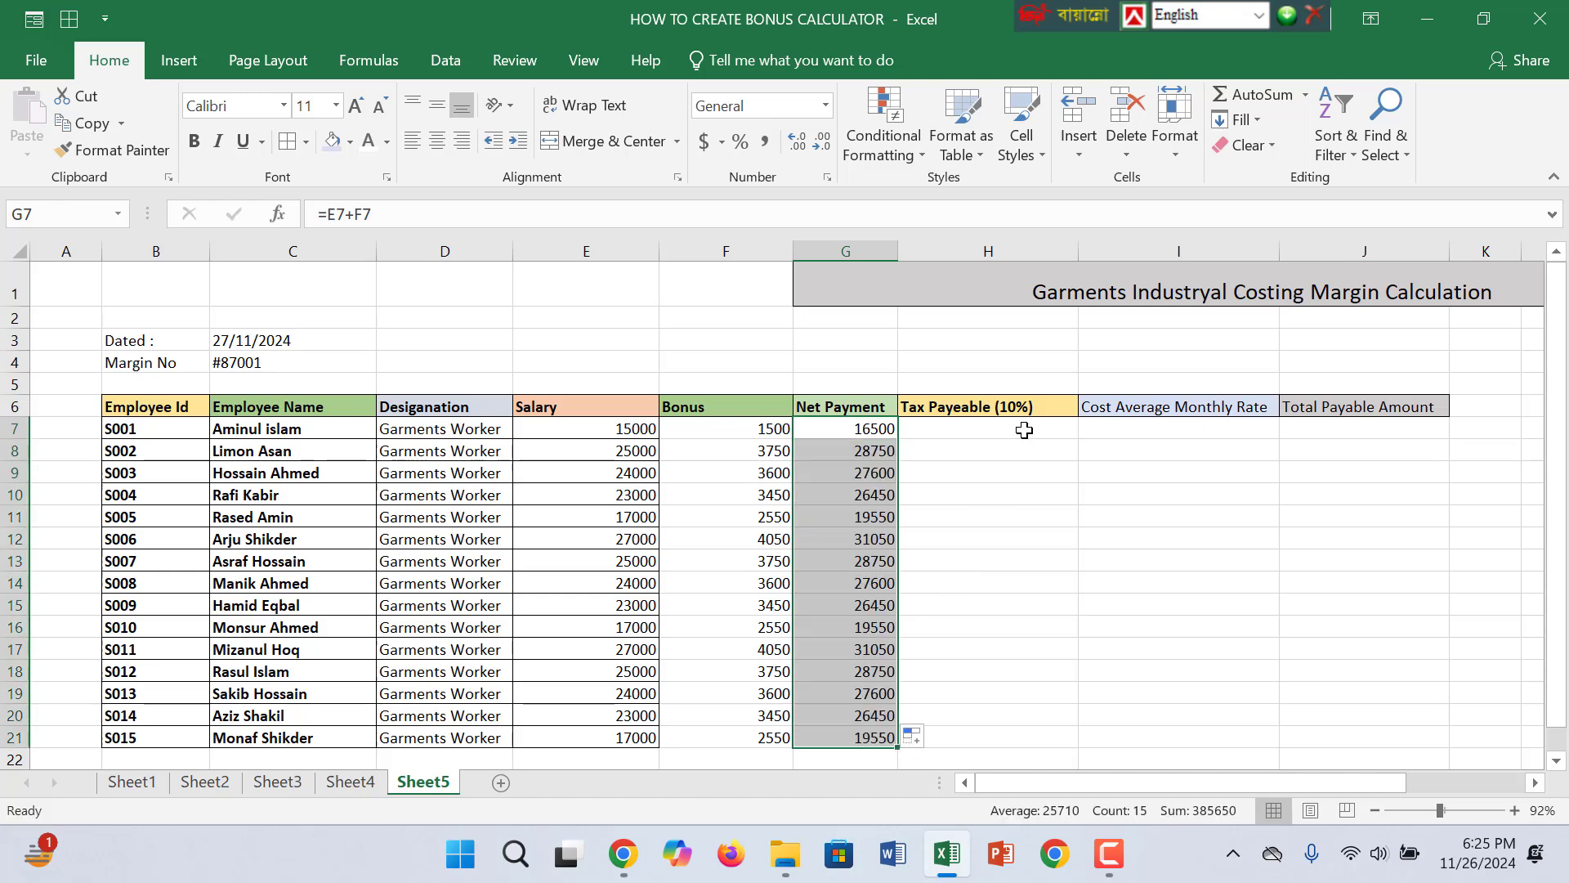
scroll(1095, 495, "down", 1)
left_click(1096, 495)
left_click(1018, 348)
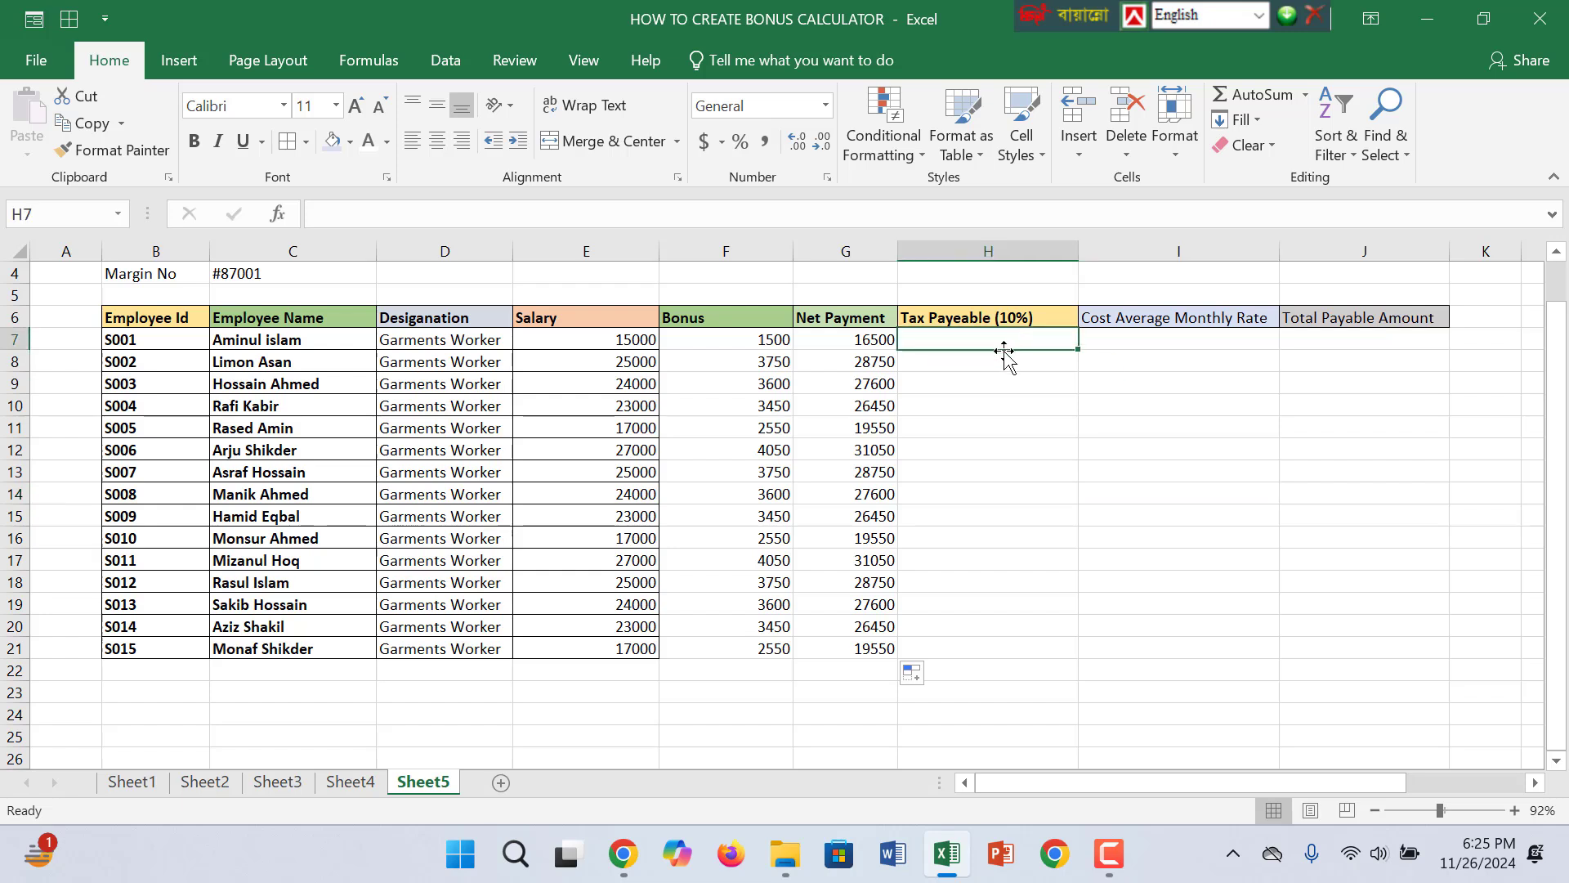
left_click(1157, 340)
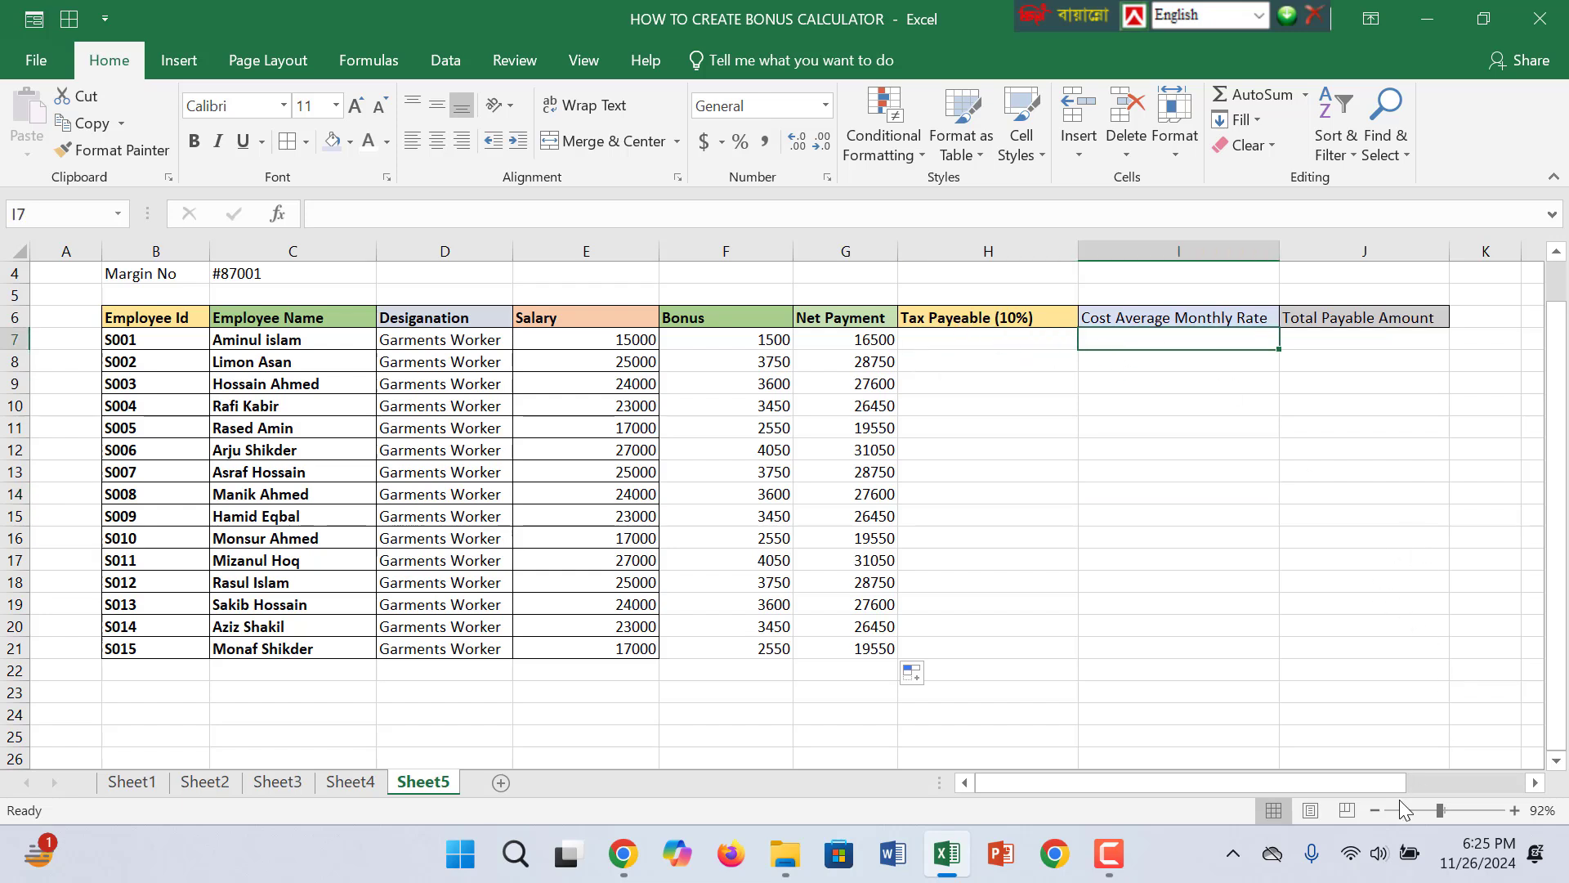
left_click(1109, 863)
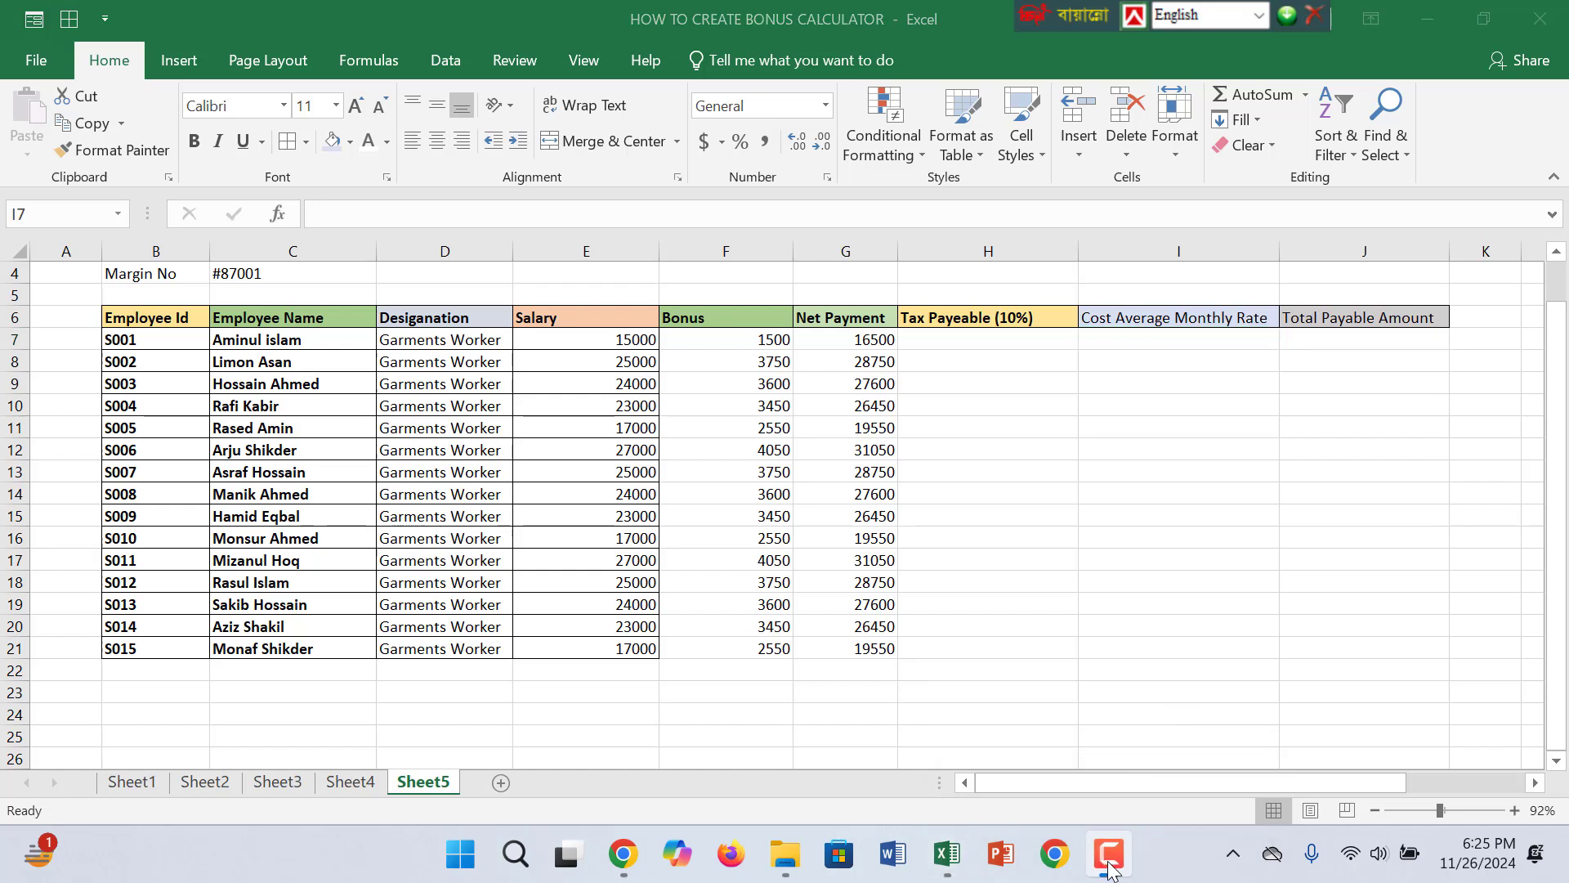
Enter the formula =G7*12% in I7 under Cost Average Monthly Rate.
left_click(1174, 333)
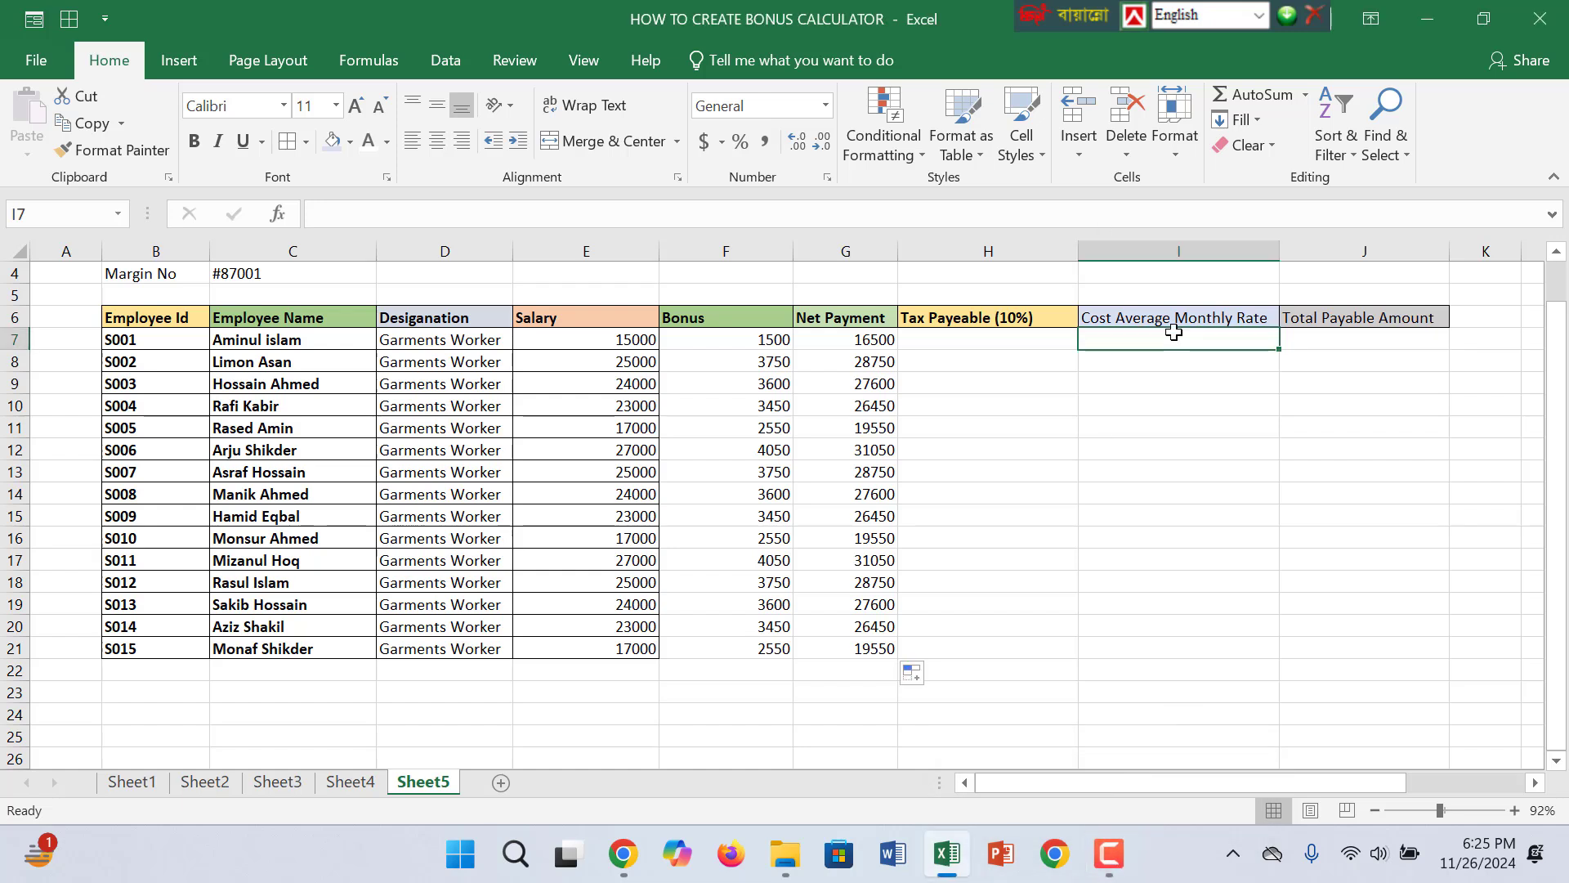
type("=")
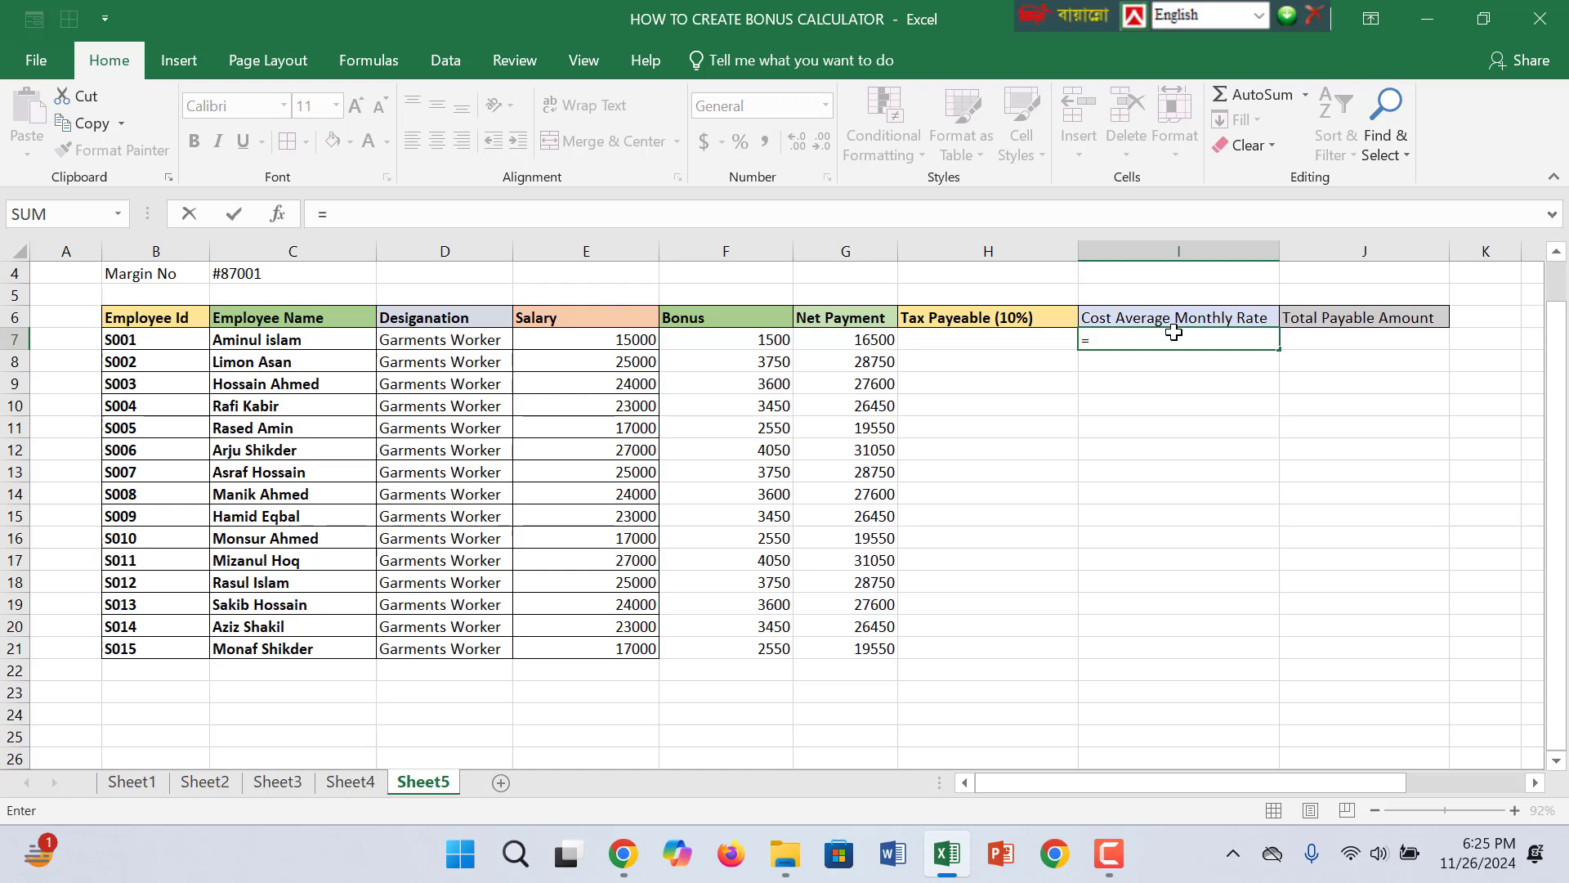
left_click(856, 341)
type("*12")
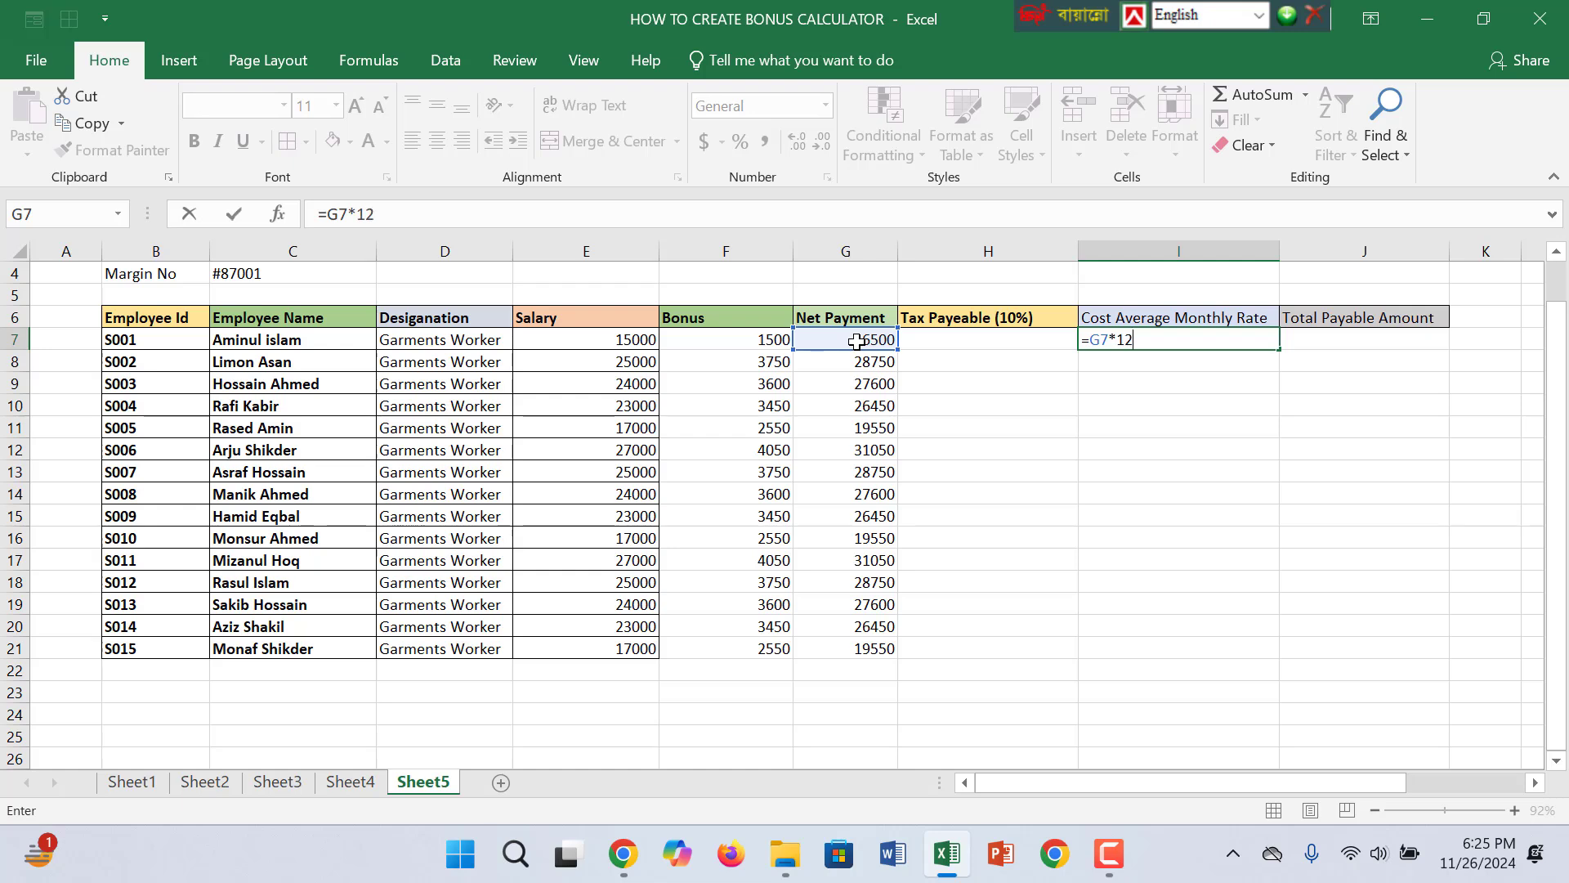
type("%")
key("Return")
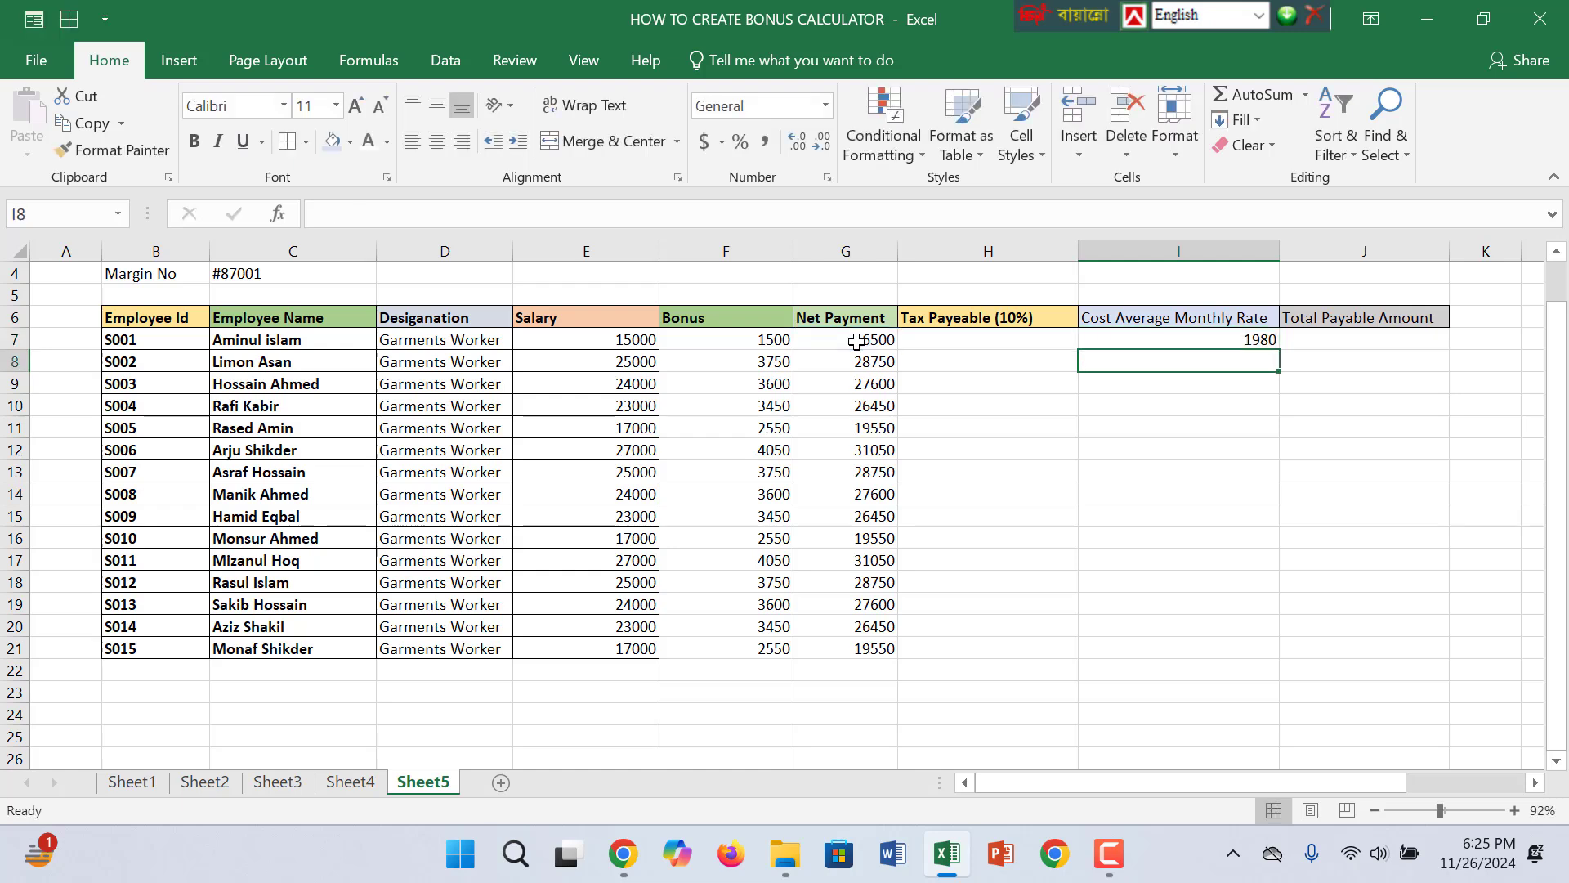
Enter =G7*10% in H7 under Tax Payeable (10%) and fill the H7 and I7 formulas down to row 21.
left_click(994, 341)
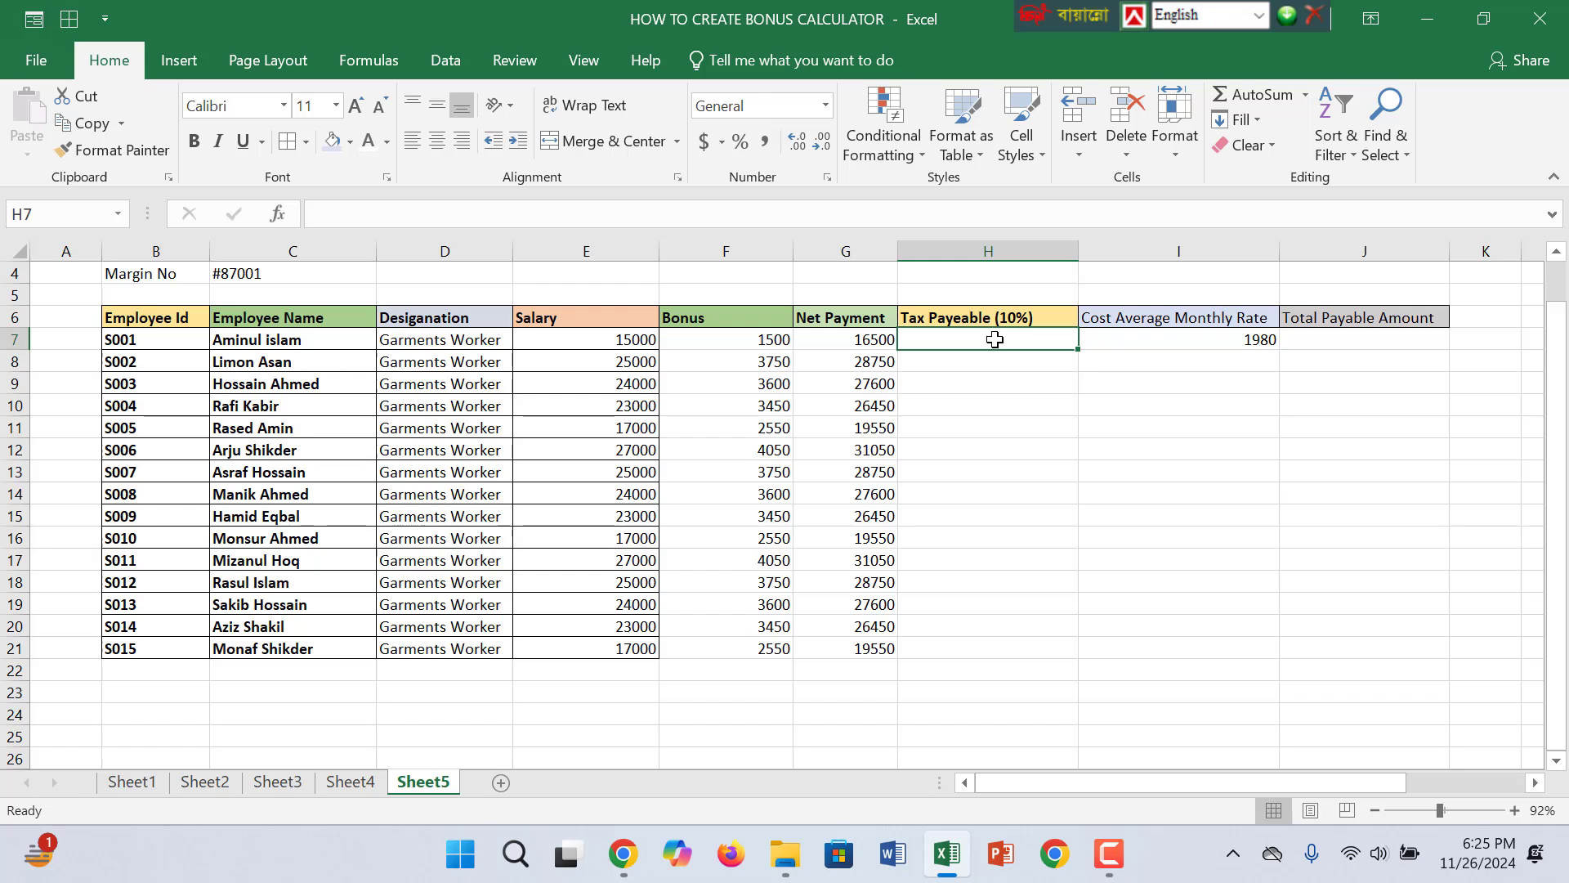
type("=")
left_click(873, 338)
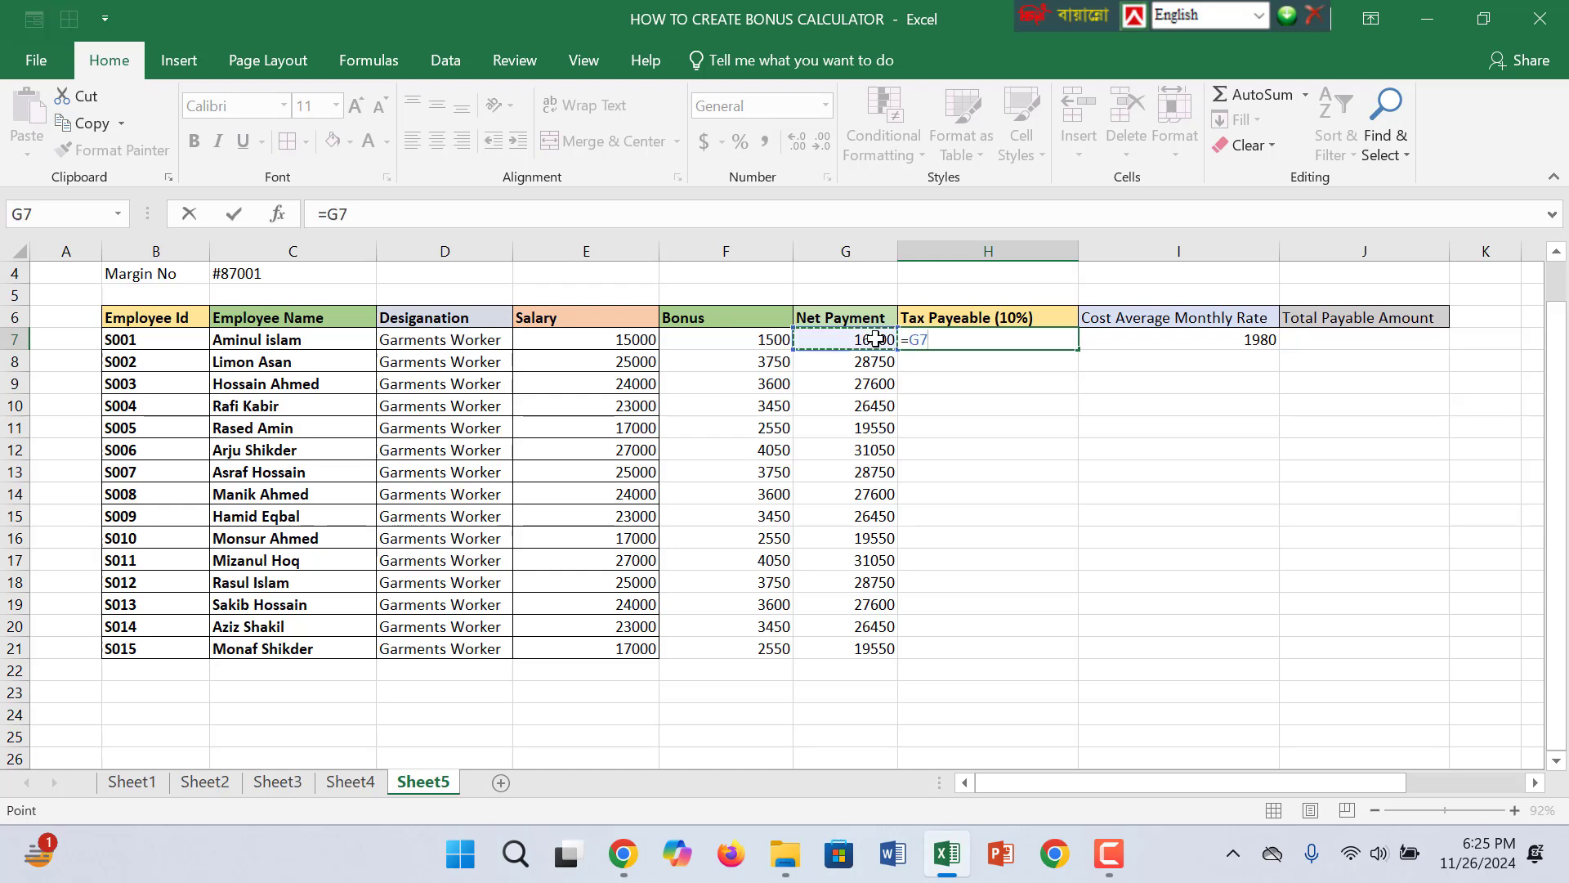
type("+")
key("BackSpace")
type("*10%")
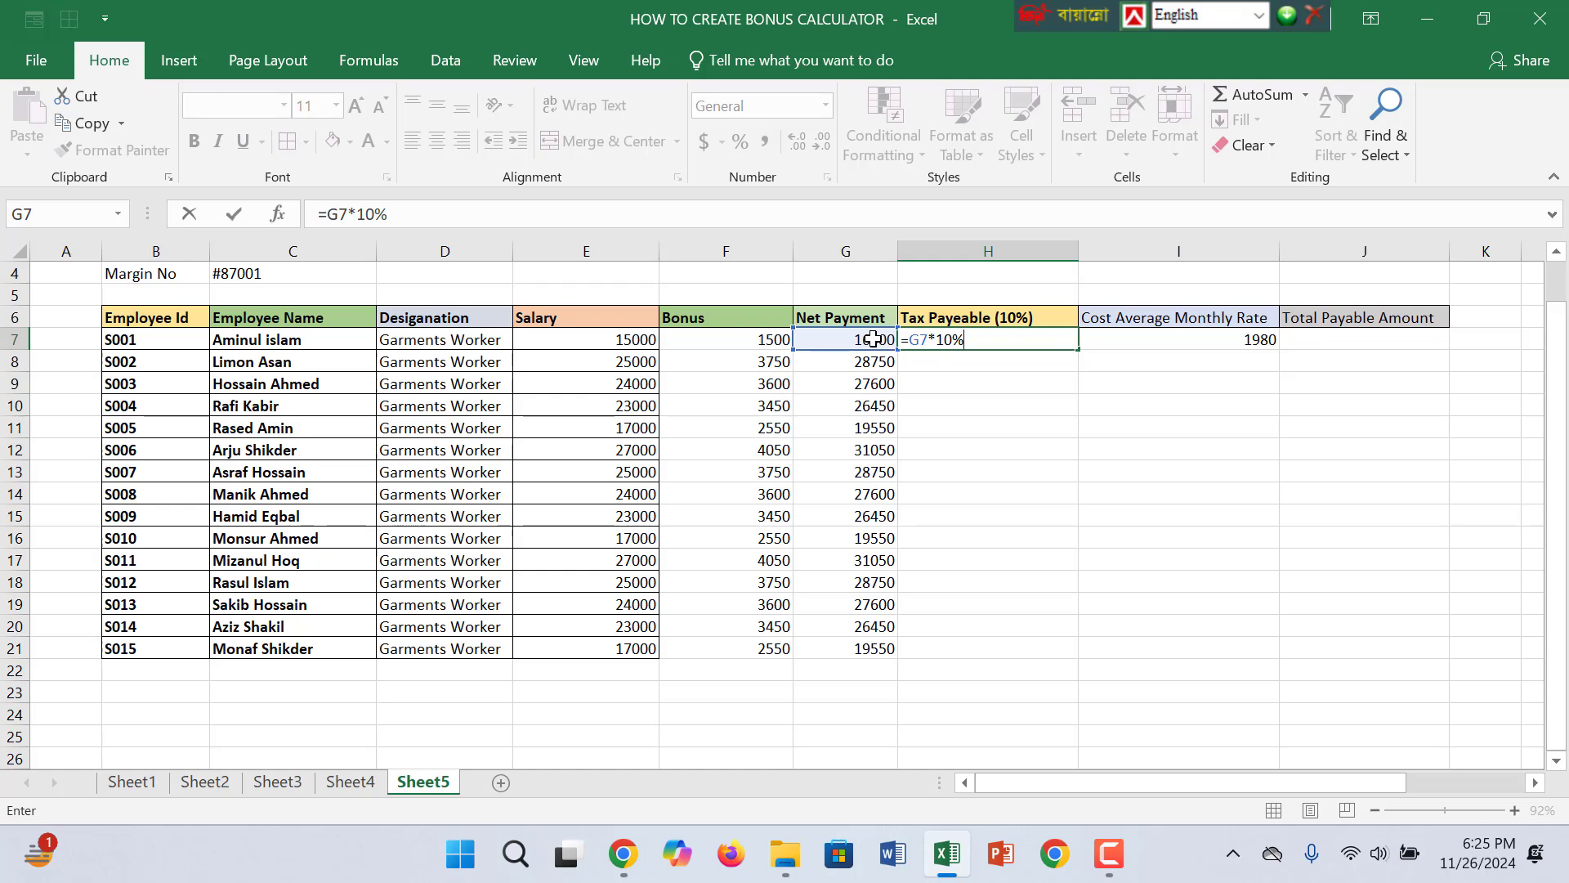
key("Return")
left_click(1017, 332)
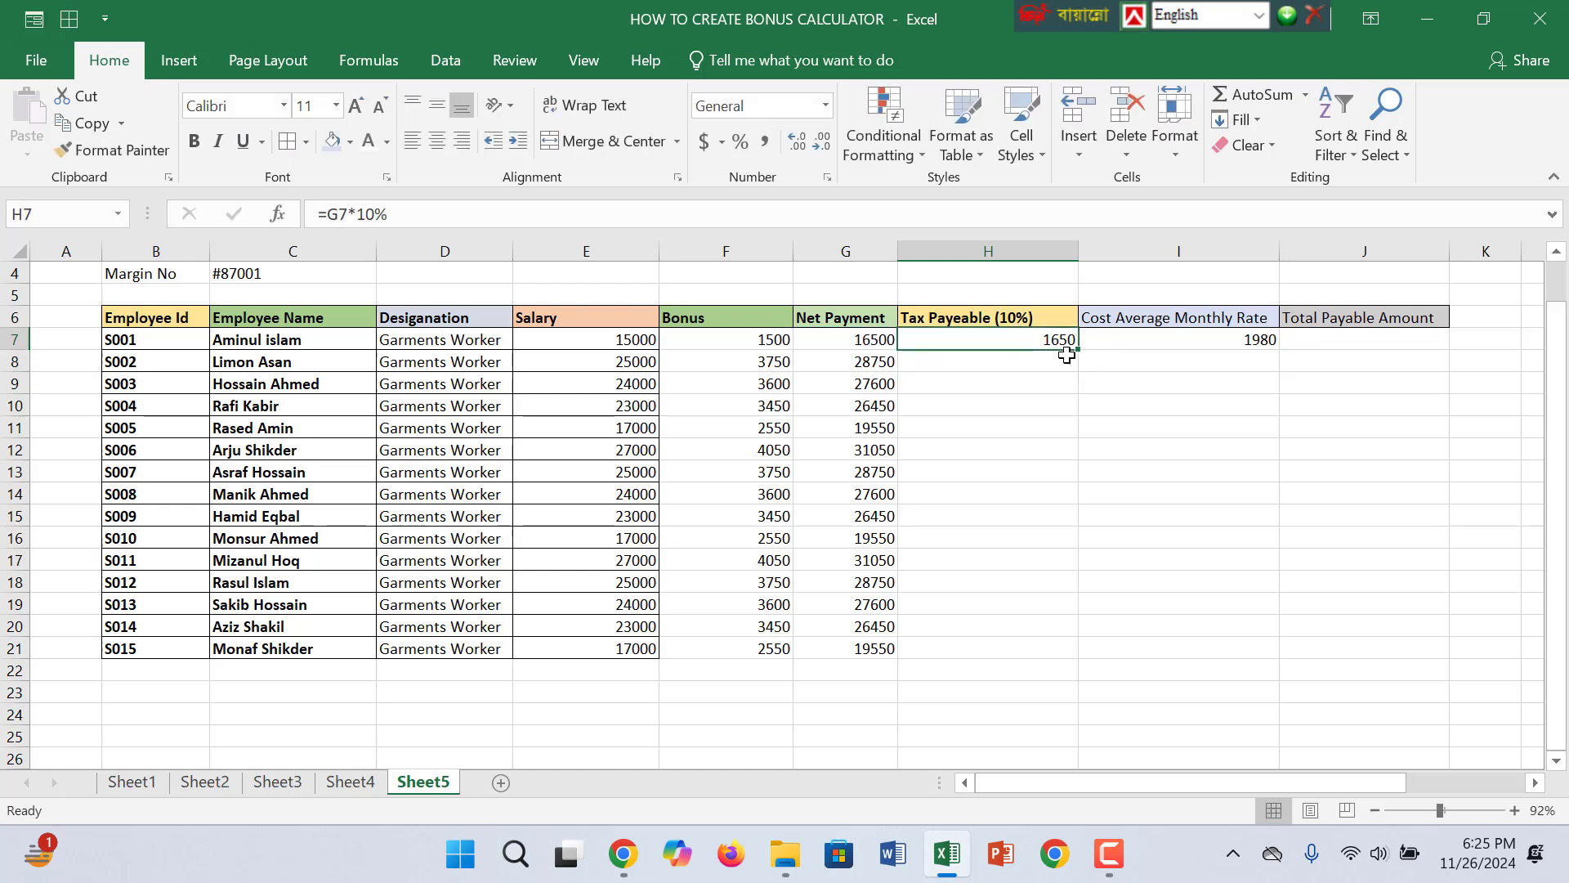
double_click(1077, 350)
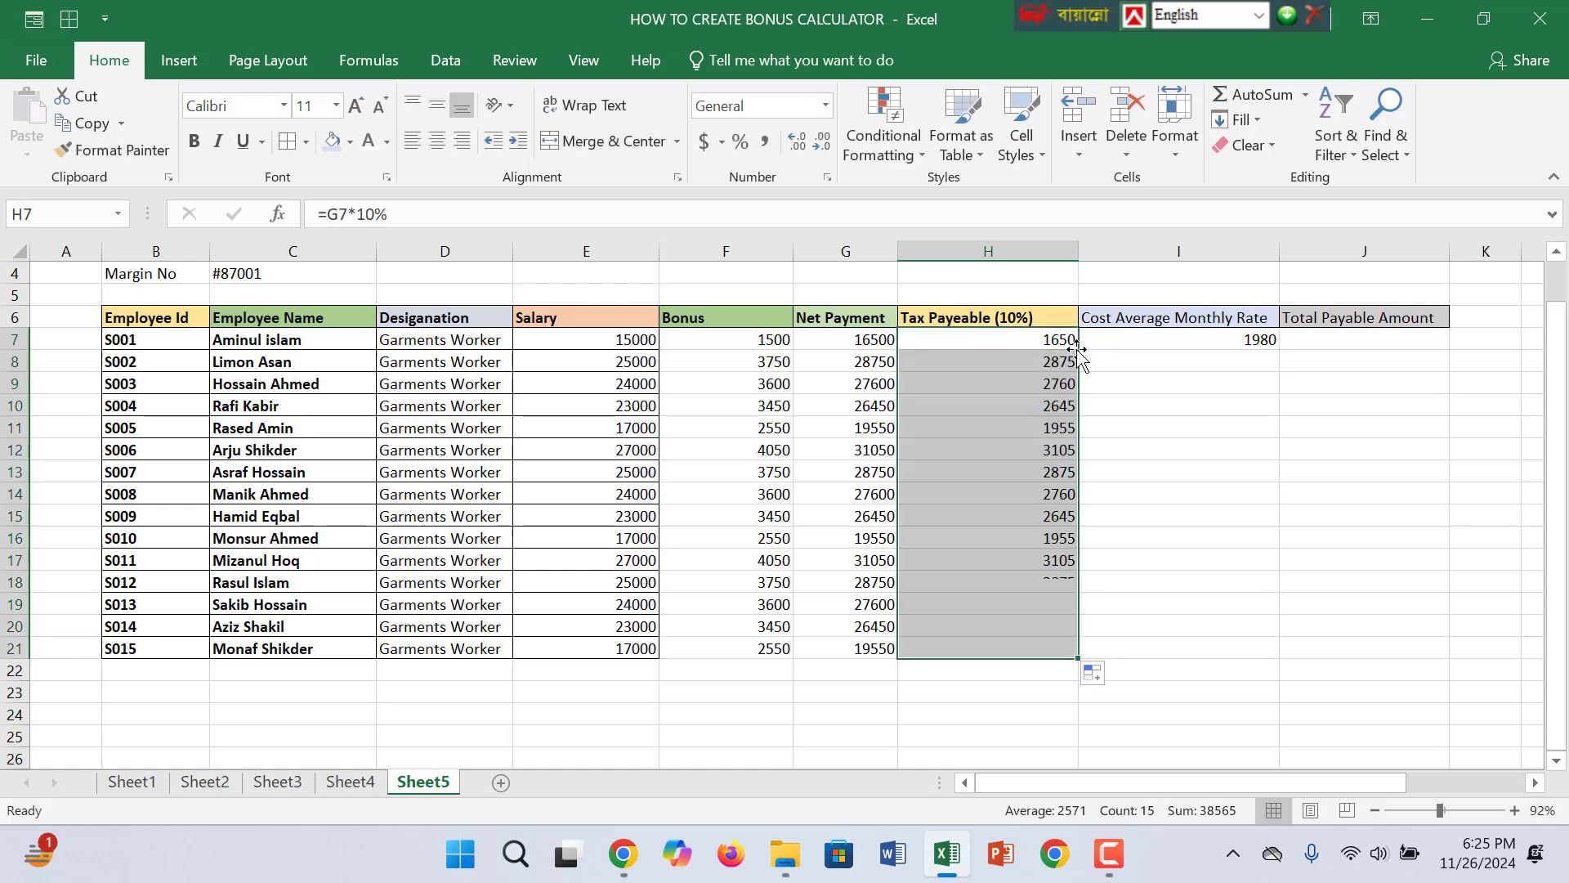
left_click(1271, 341)
double_click(1280, 349)
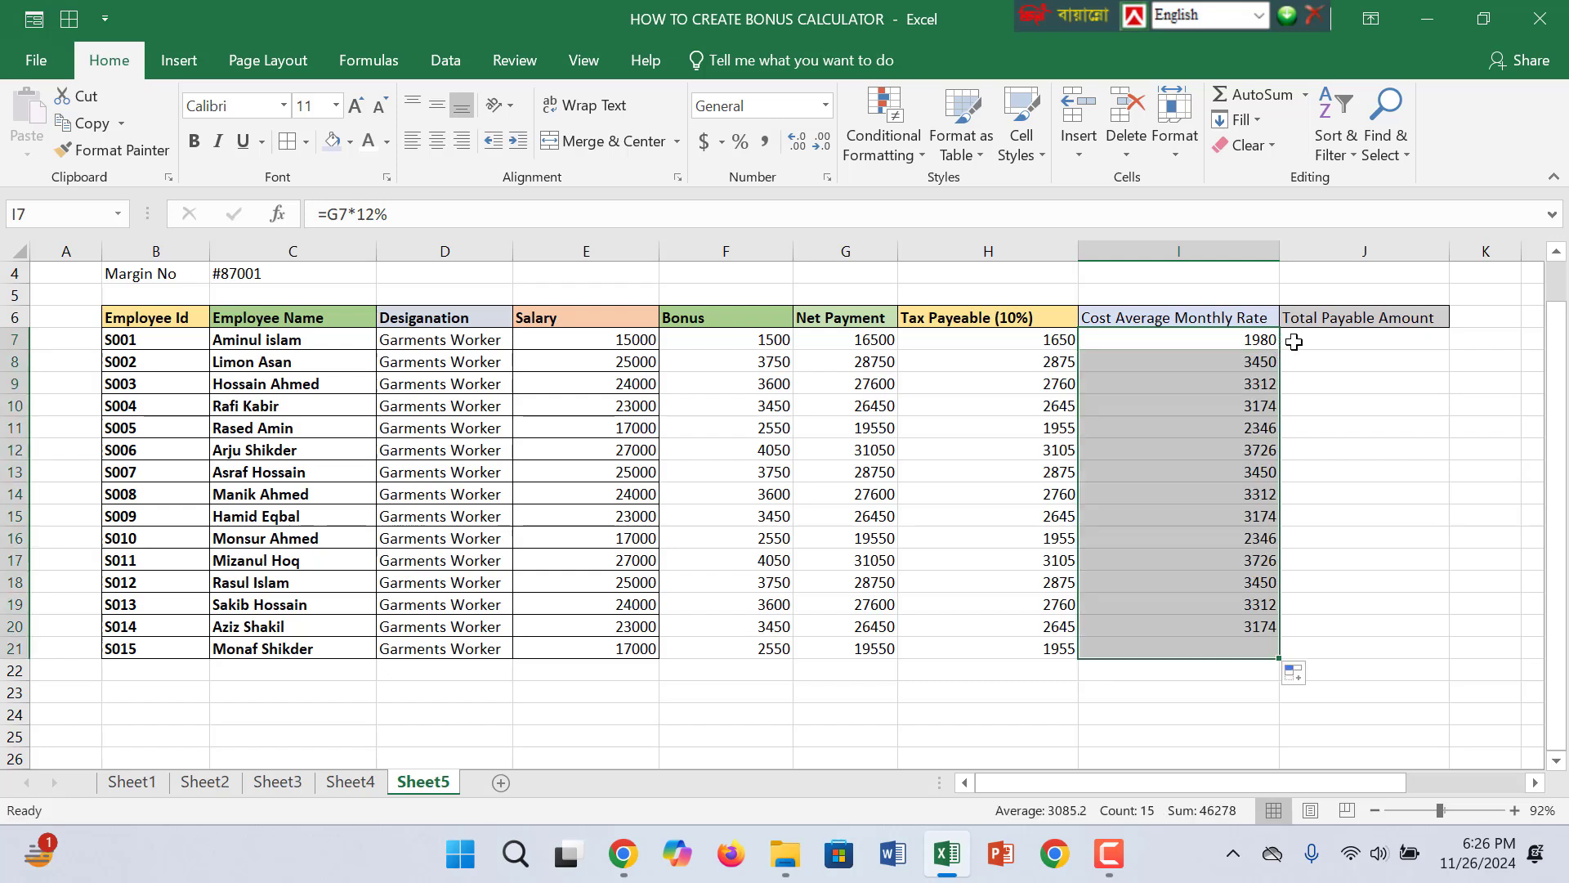
Build the formula =G7-H7+I7 in J7 under Total Payable Amount.
left_click(1315, 337)
type("=")
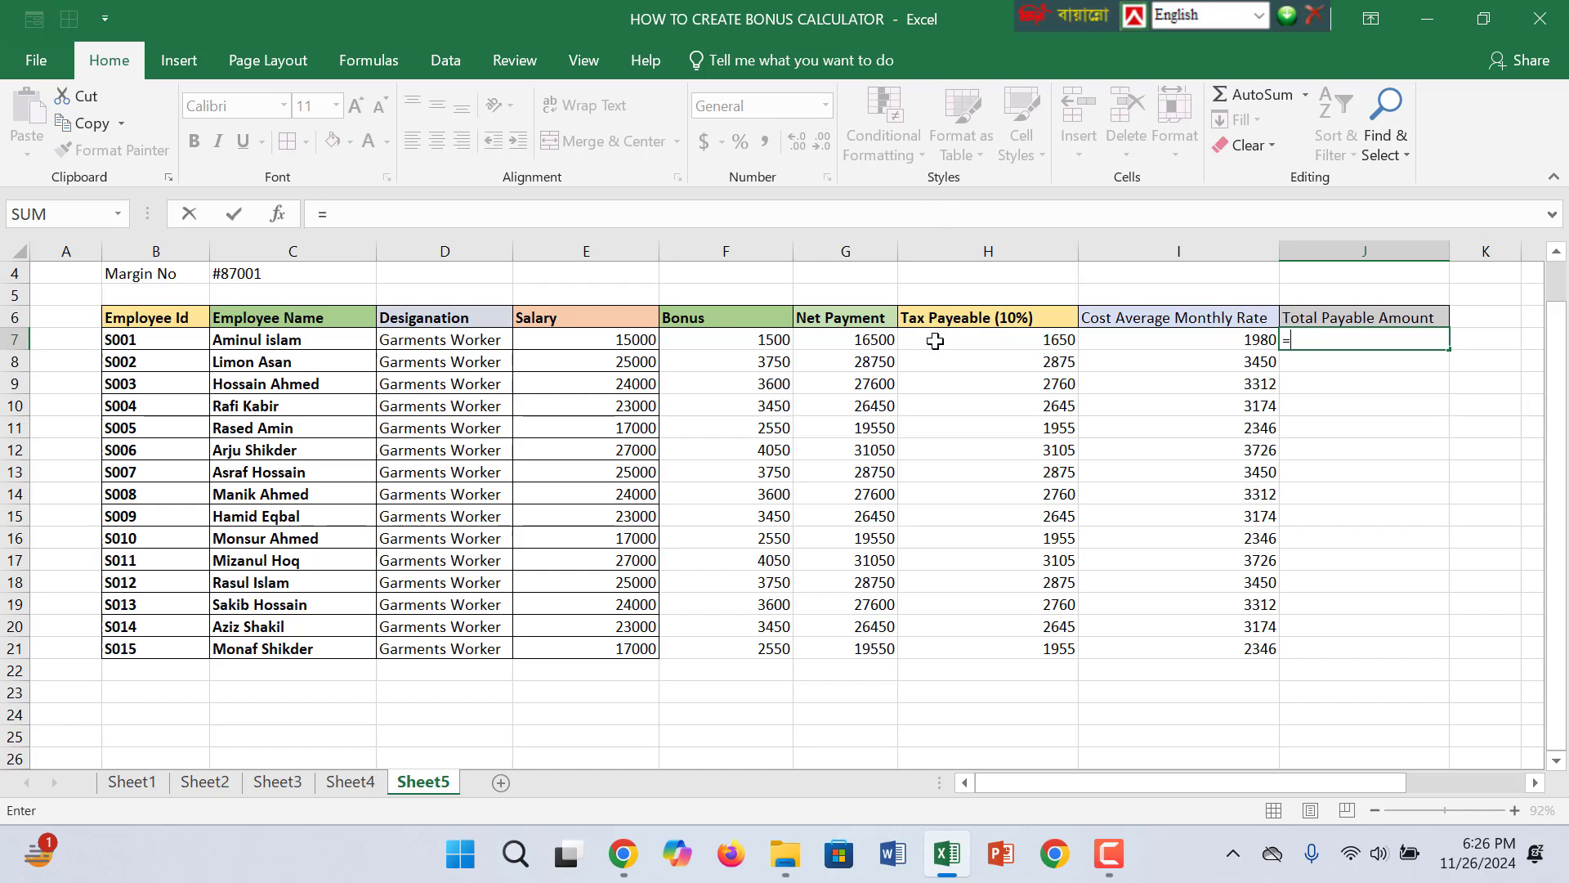
left_click(864, 340)
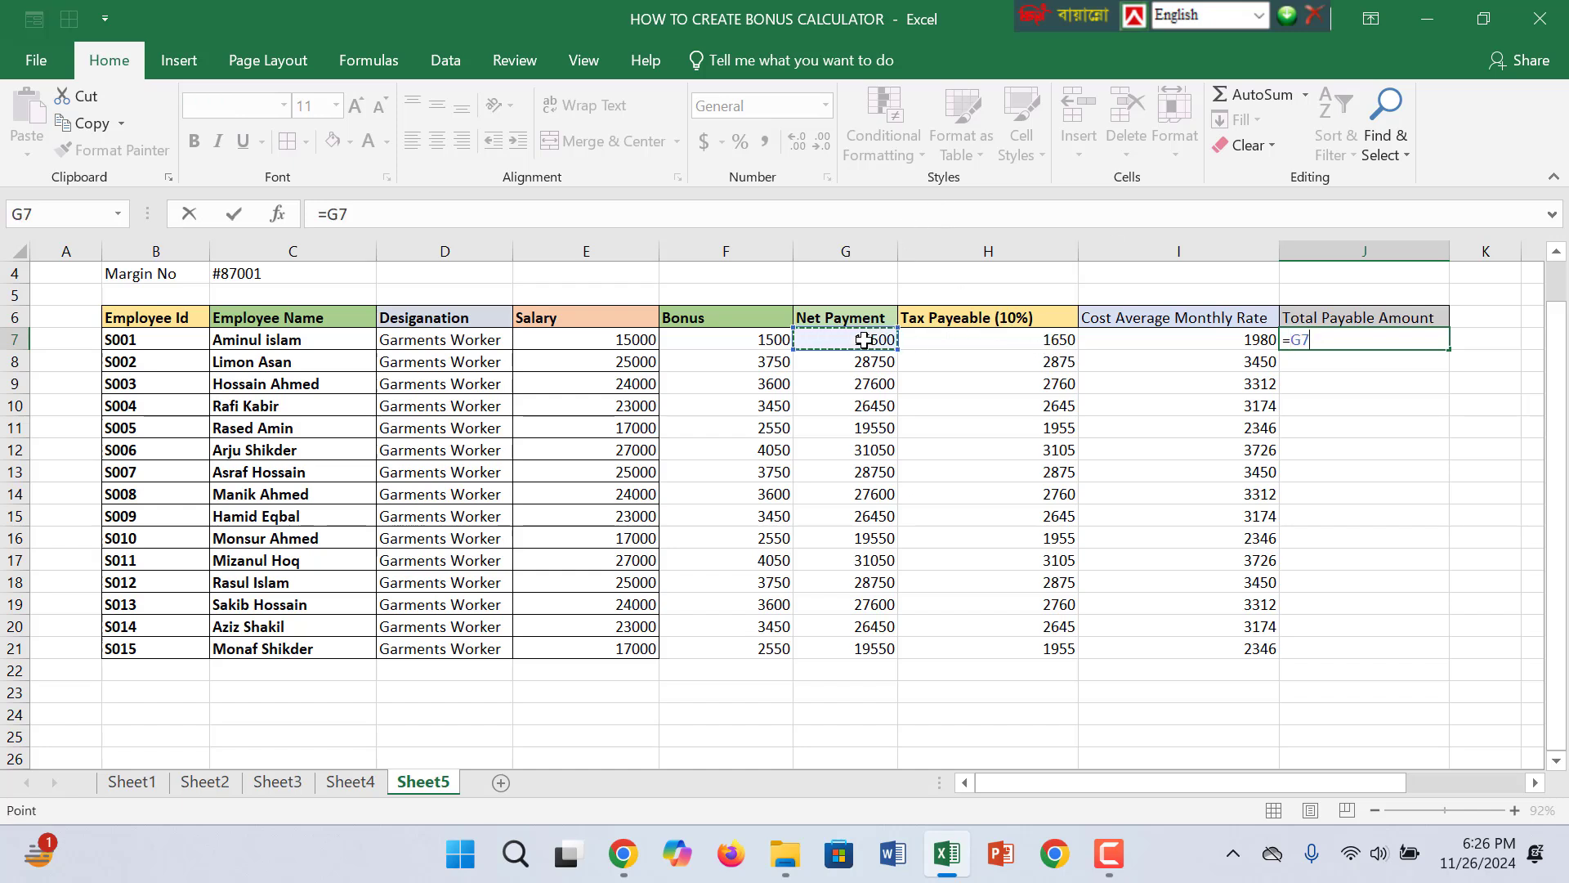
type("-")
left_click(948, 343)
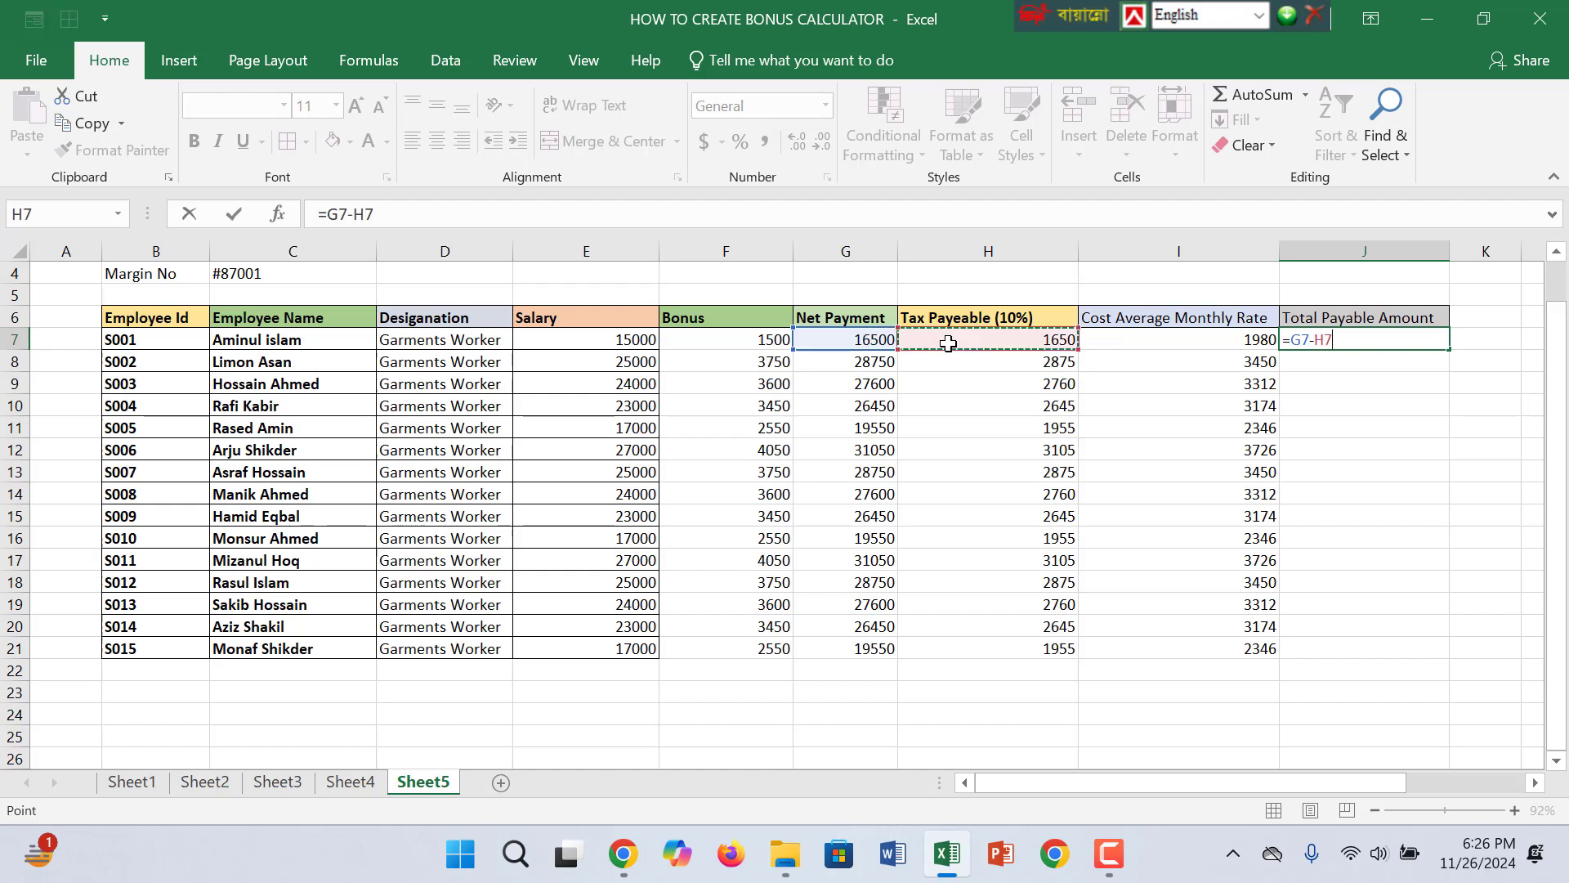
type("+")
left_click(1211, 341)
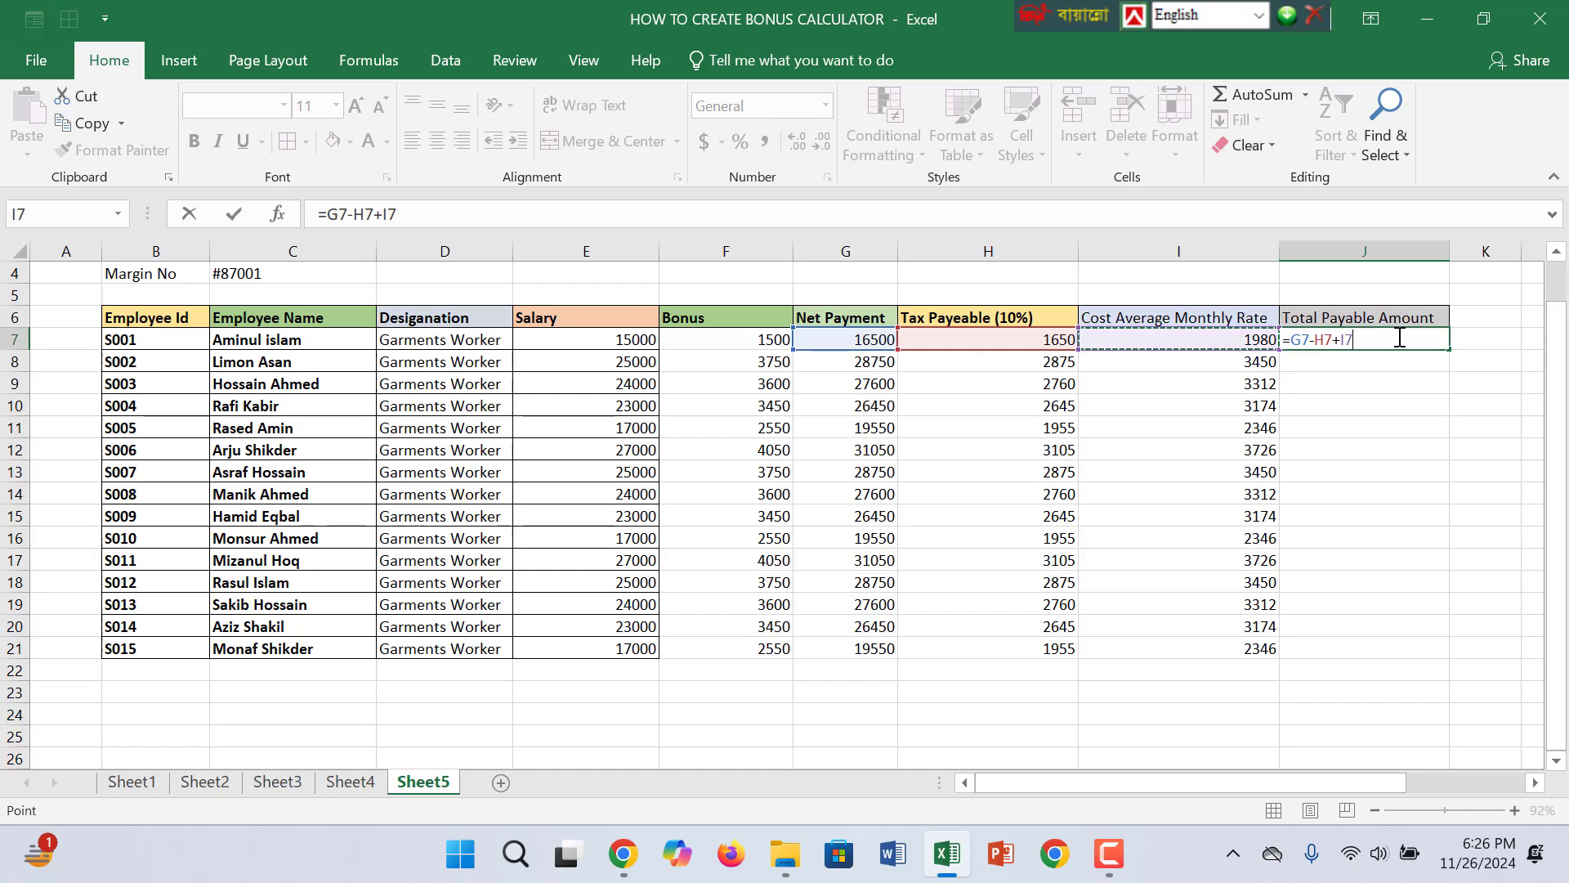
Enclose H7+I7 in parentheses in the J7 formula and fill it down to J21.
left_click(1317, 344)
type("(")
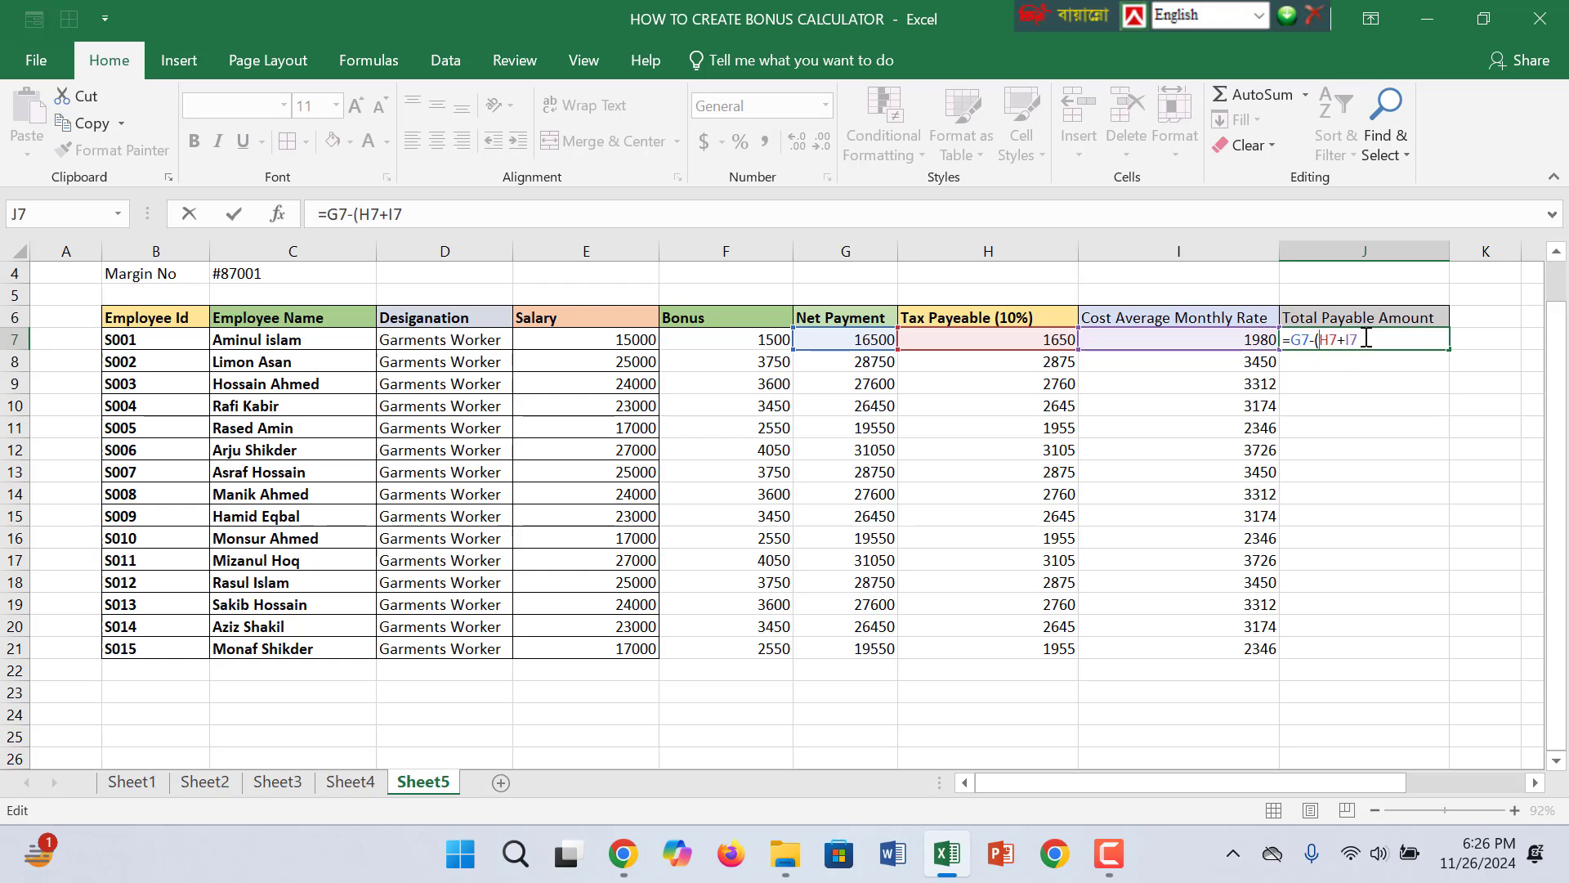
type(")")
key("Return")
left_click(1366, 338)
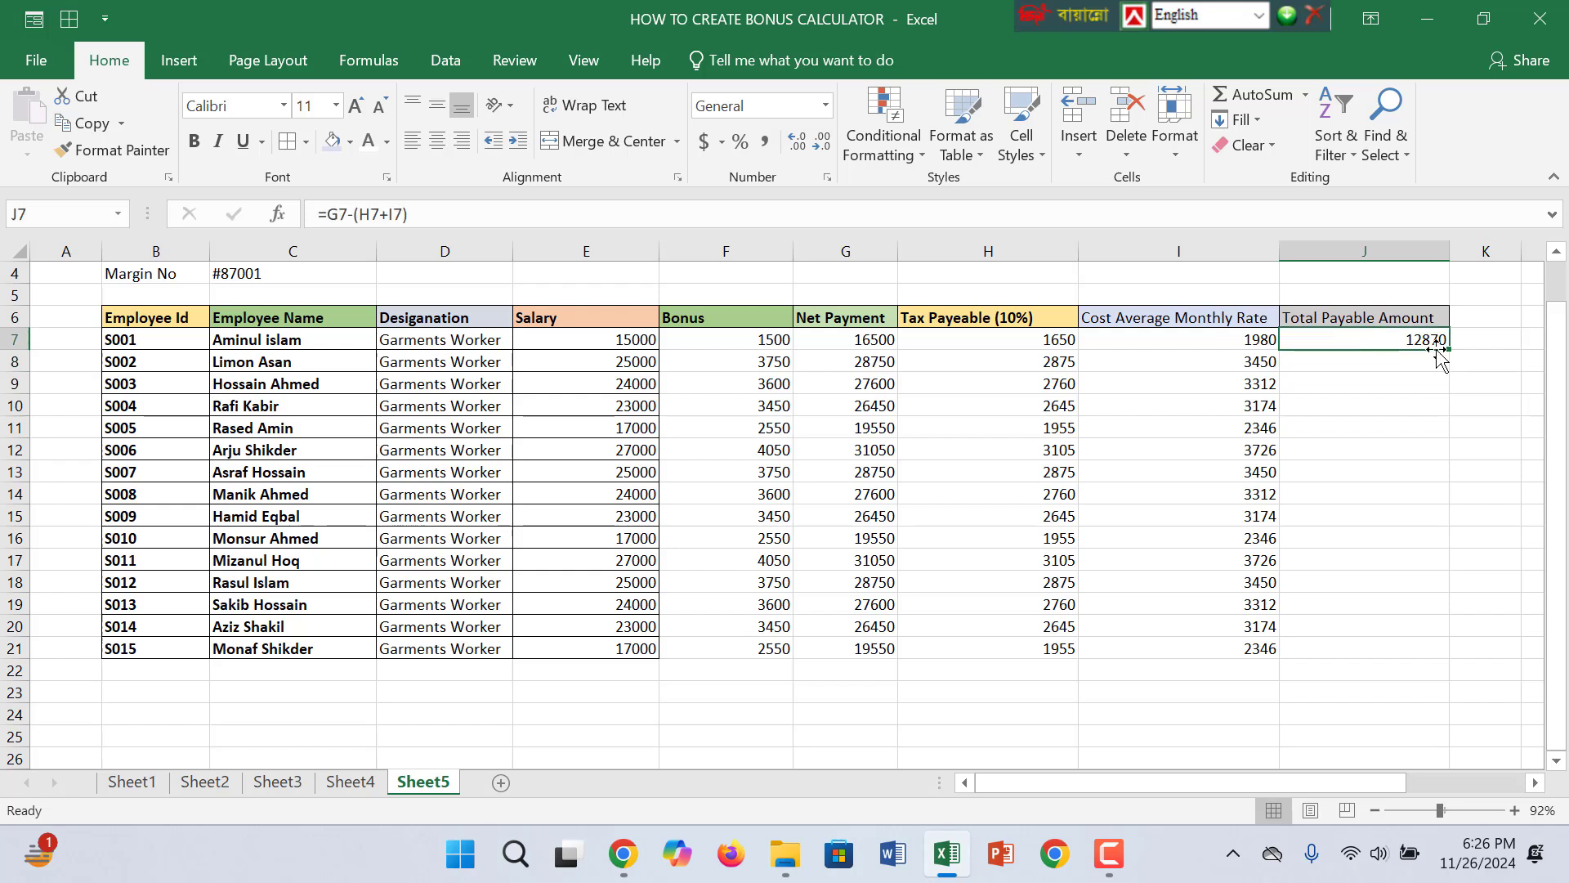
left_click_drag(1447, 349, 1433, 655)
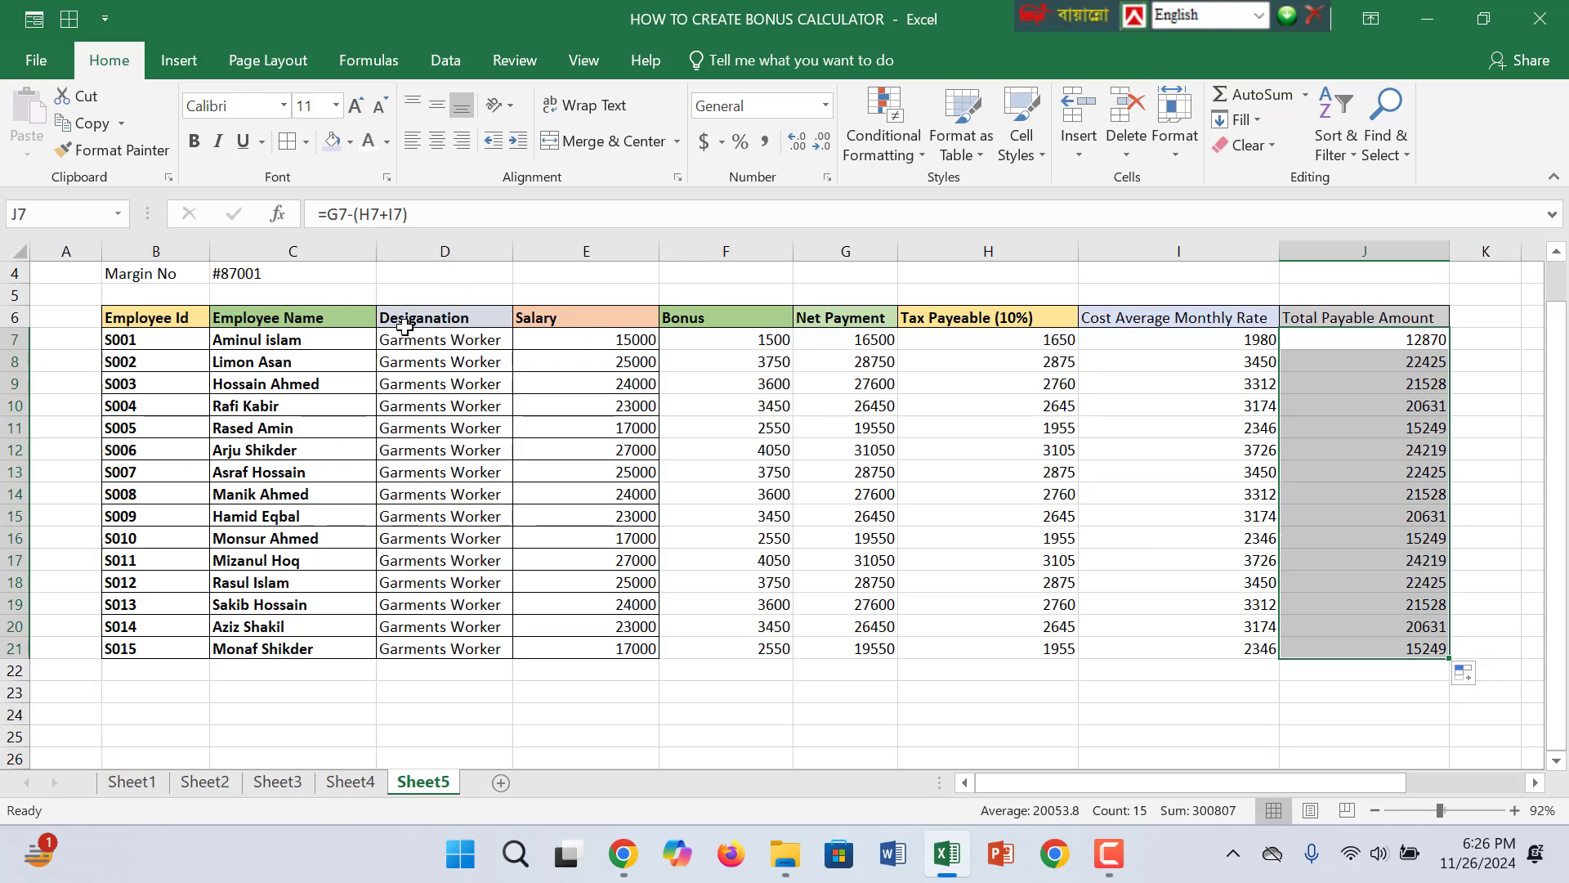
Apply all borders to the table range D6:J21.
left_click_drag(404, 327, 1350, 653)
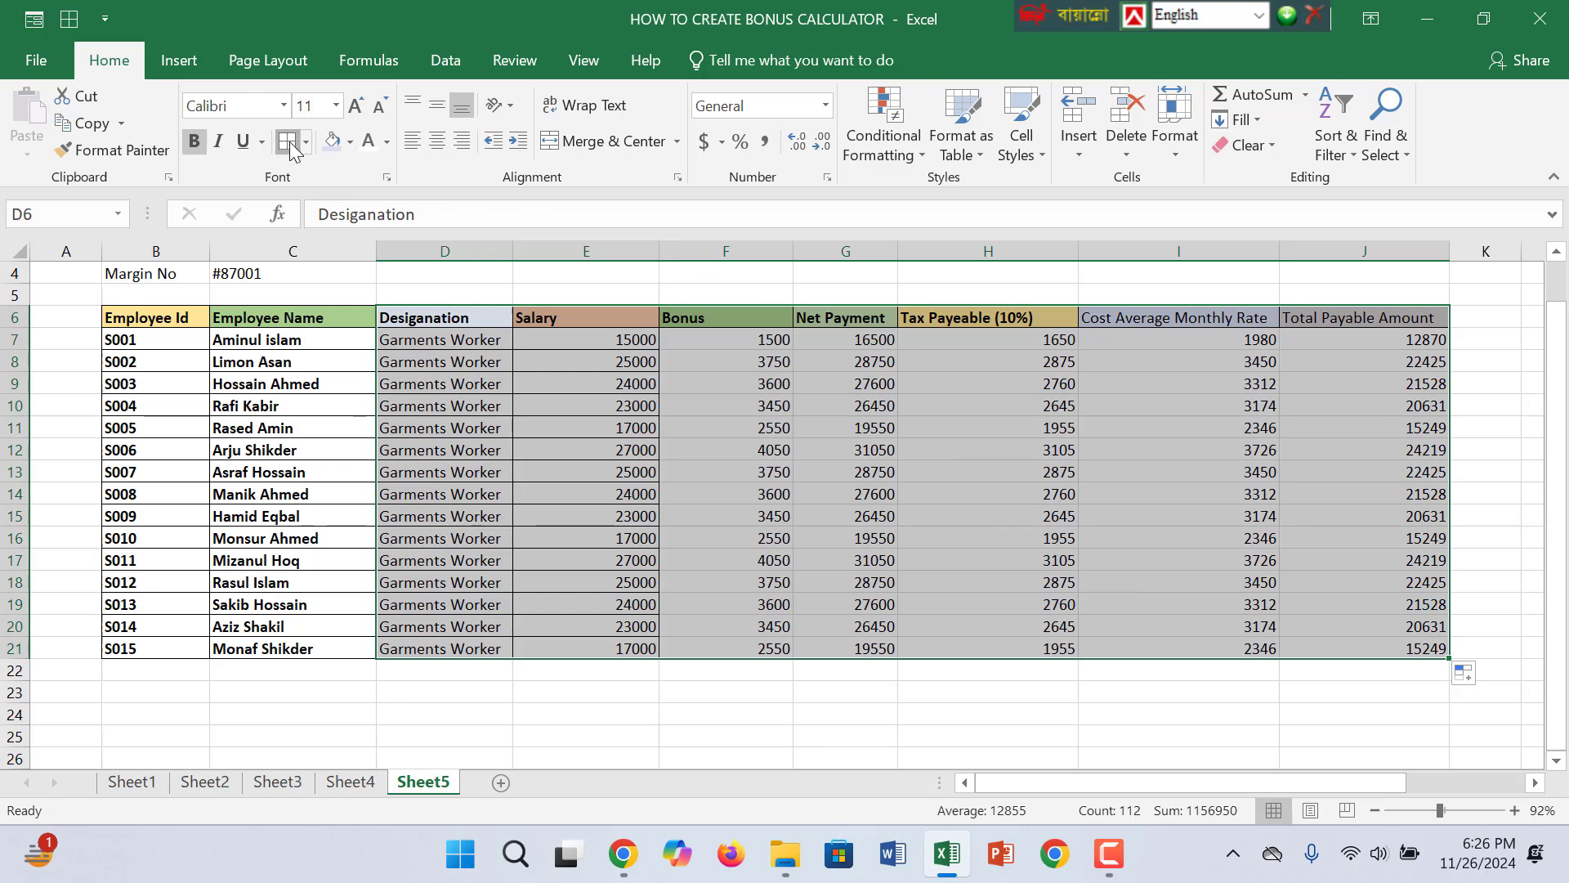
left_click(1109, 558)
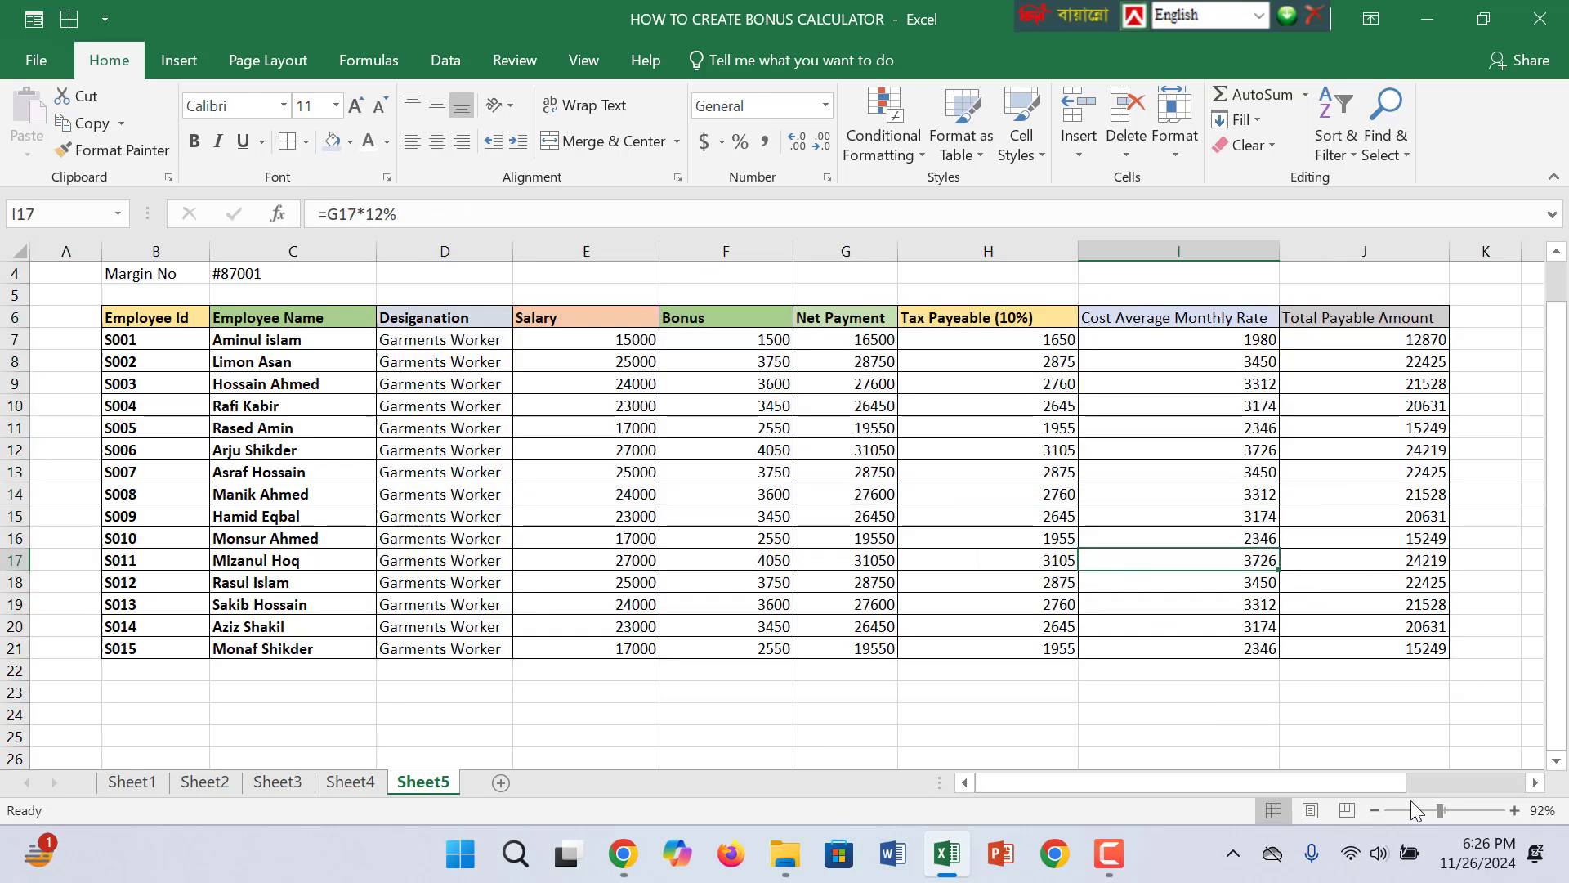
left_click_drag(1439, 810, 1430, 810)
left_click(1063, 642)
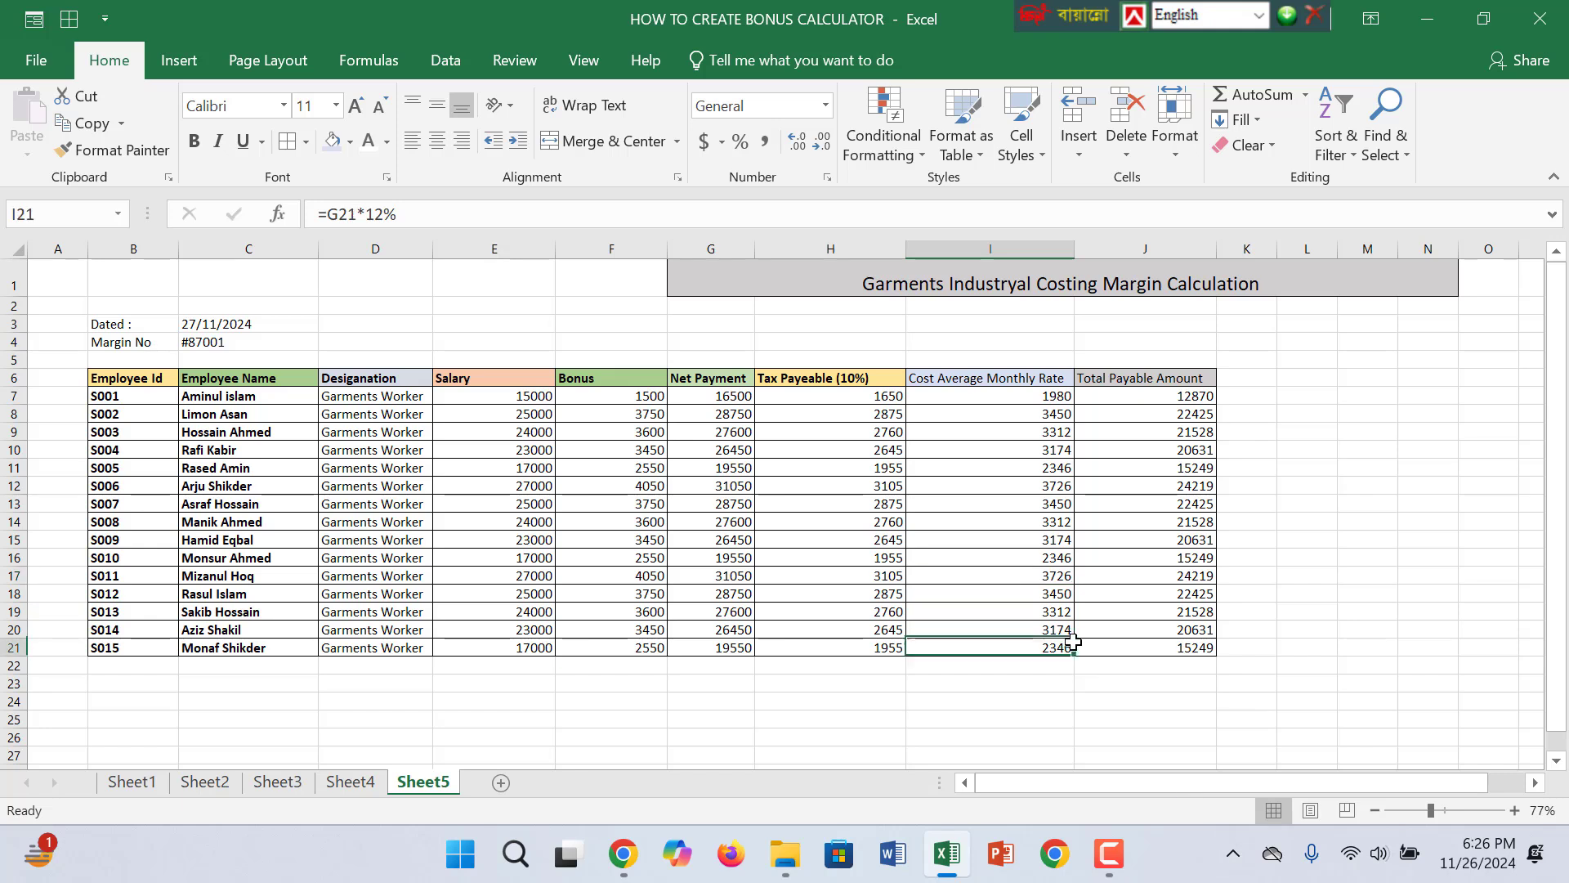
left_click(1131, 468)
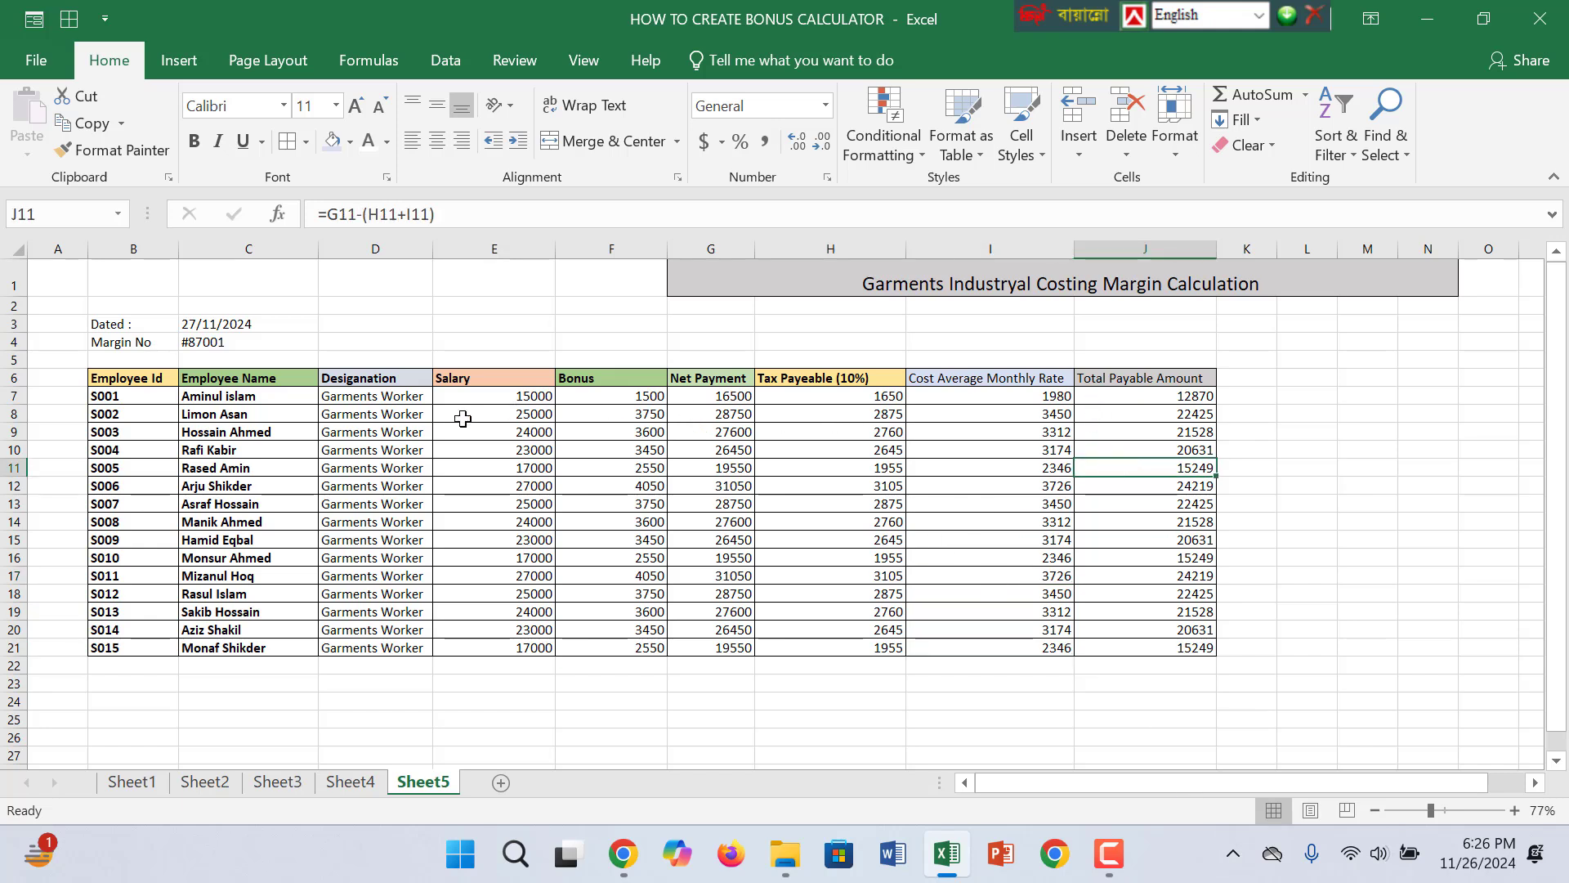
Make the figures in E7:J21 and the designation entries in D7:D21 bold.
left_click_drag(485, 393, 1071, 546)
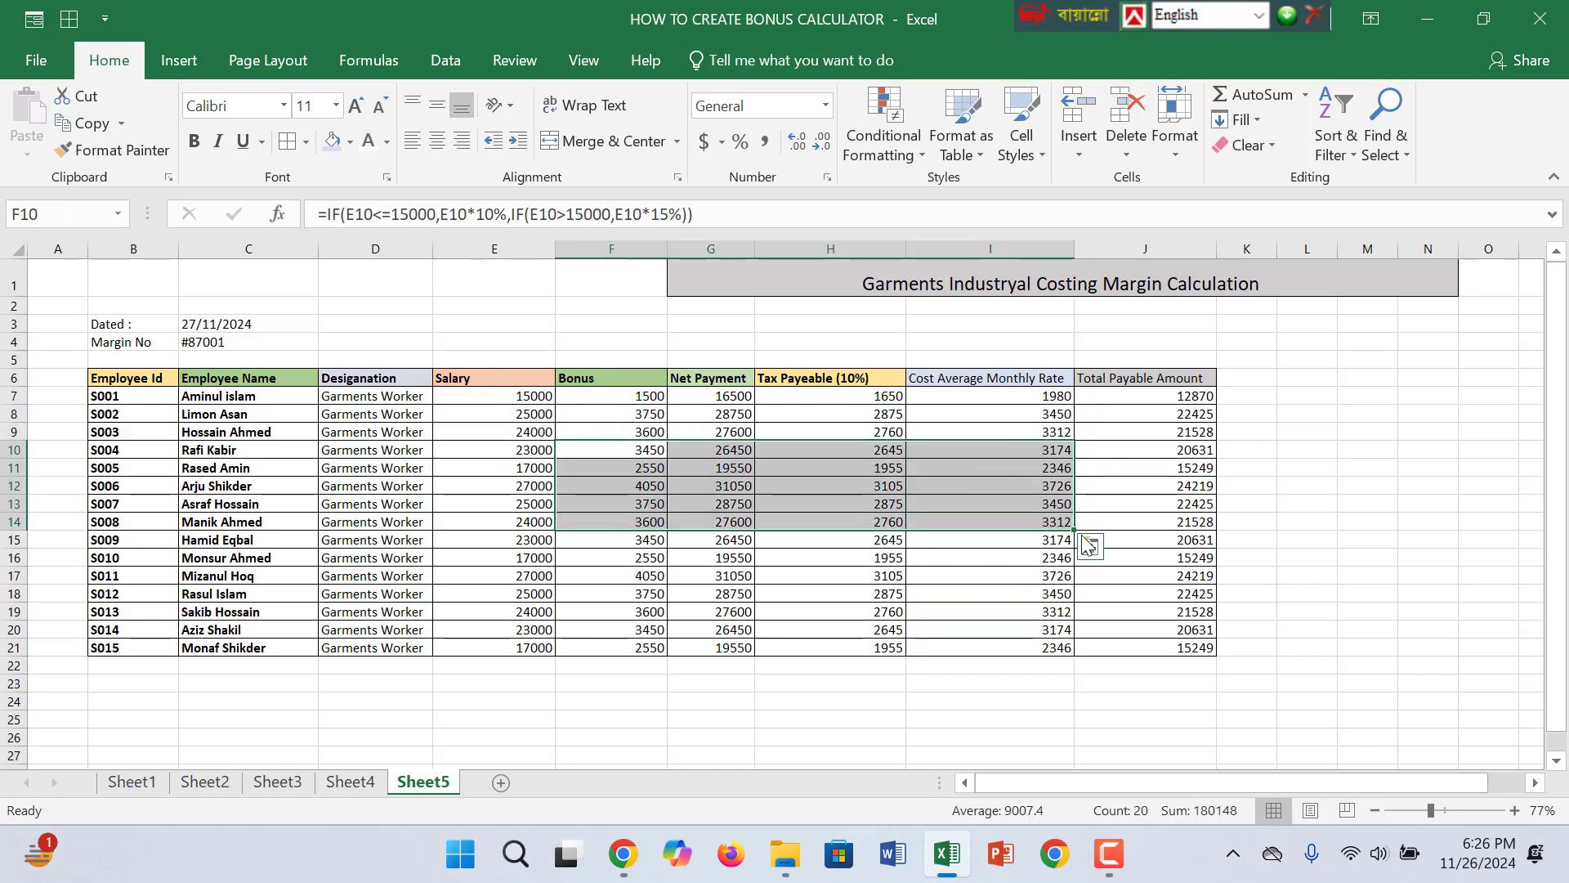
left_click(486, 556)
left_click_drag(449, 395, 1129, 644)
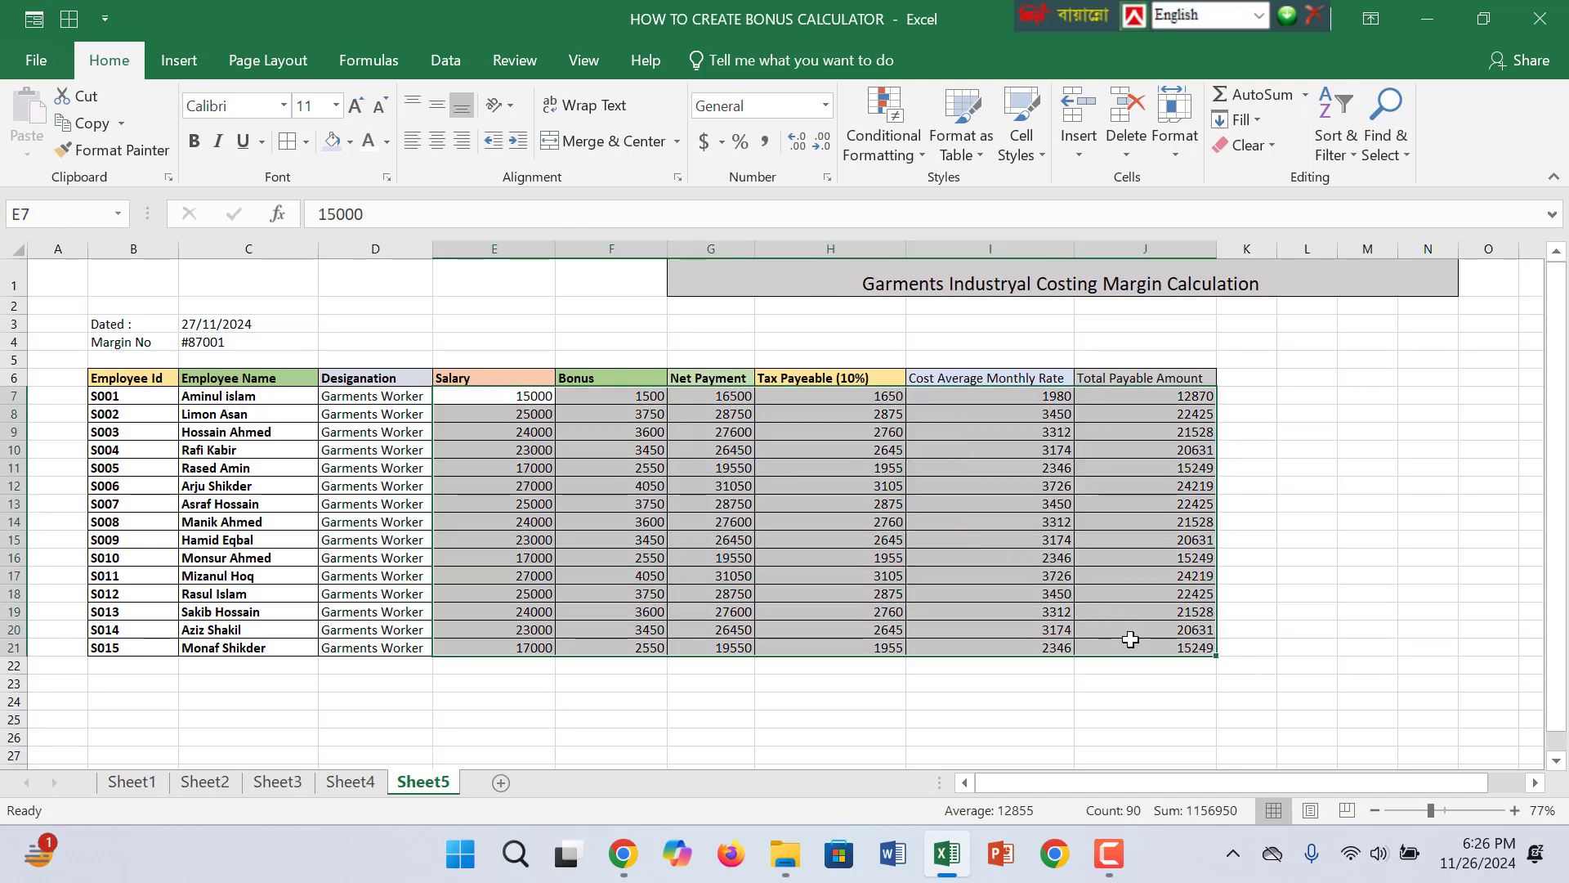
left_click(196, 142)
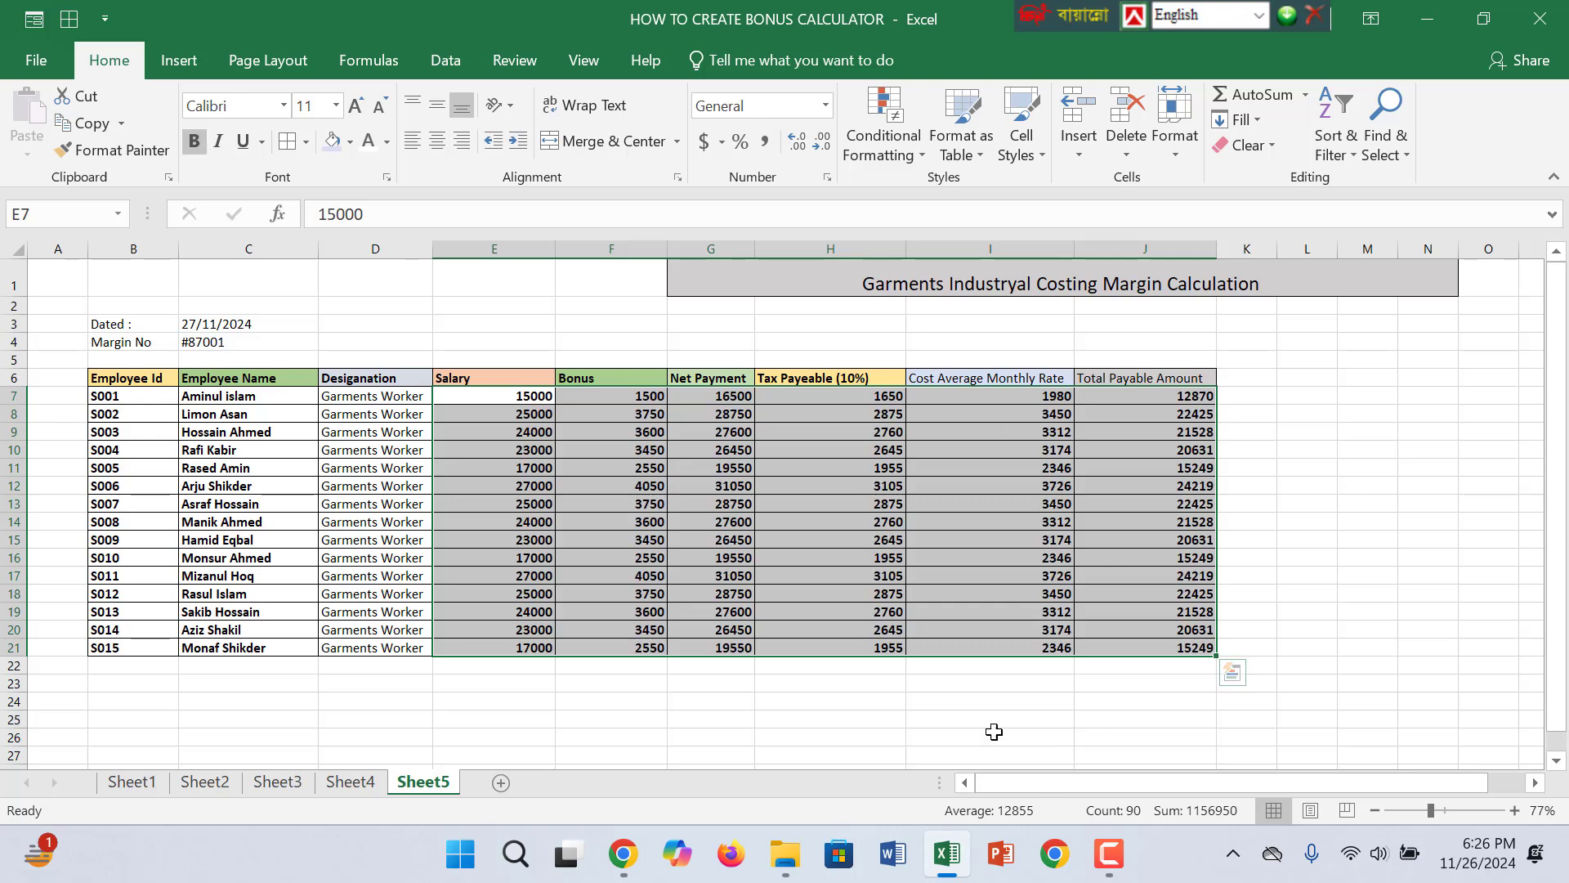
left_click(818, 593)
left_click(386, 398)
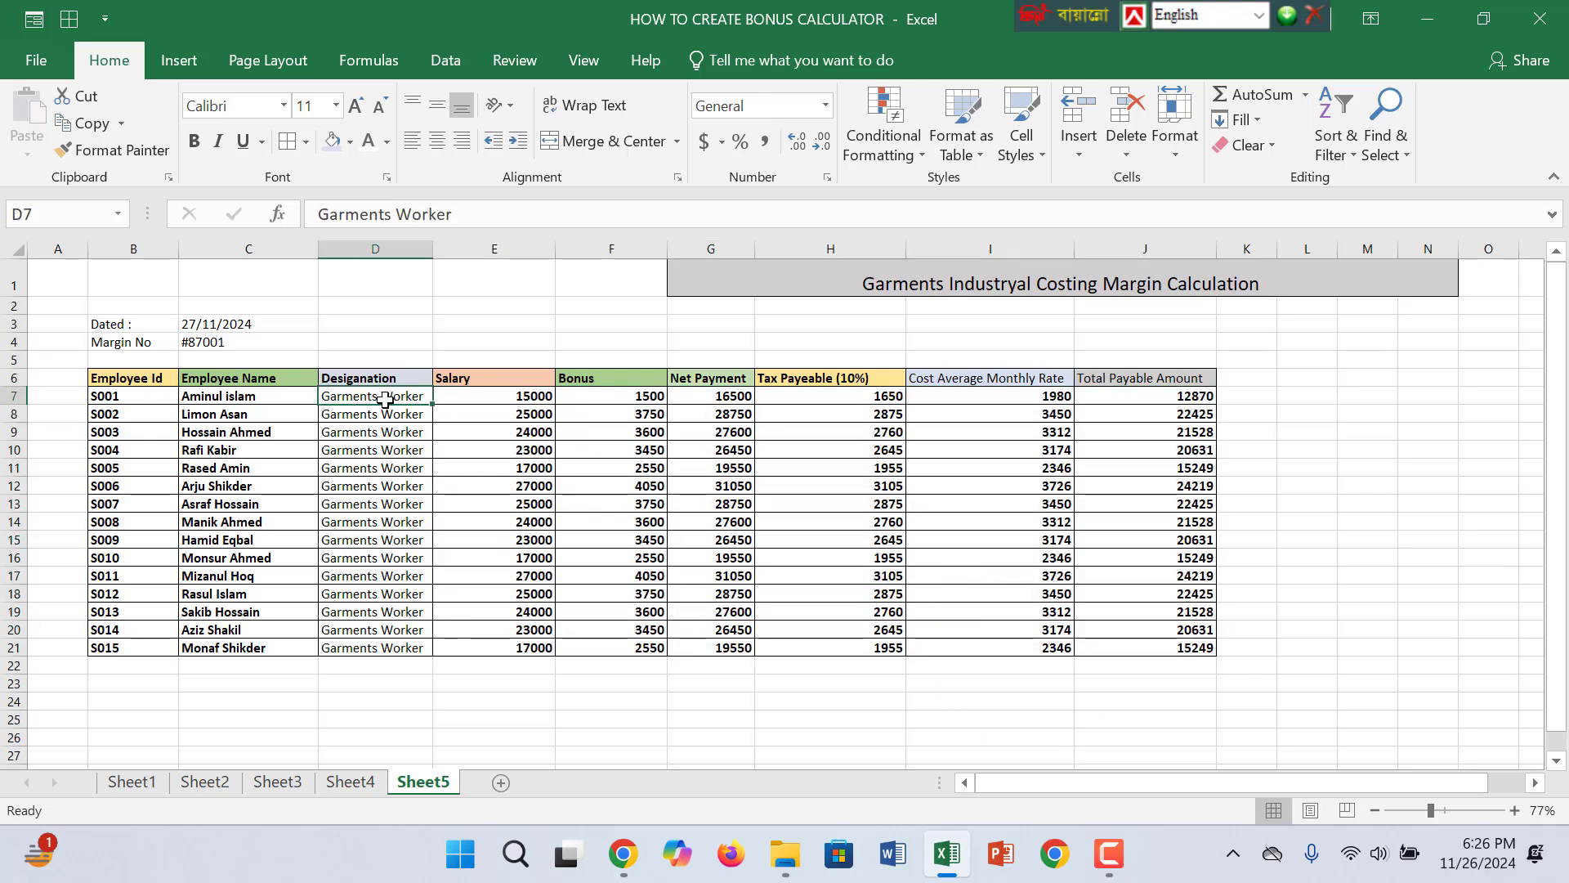
left_click_drag(386, 398, 402, 647)
left_click(196, 141)
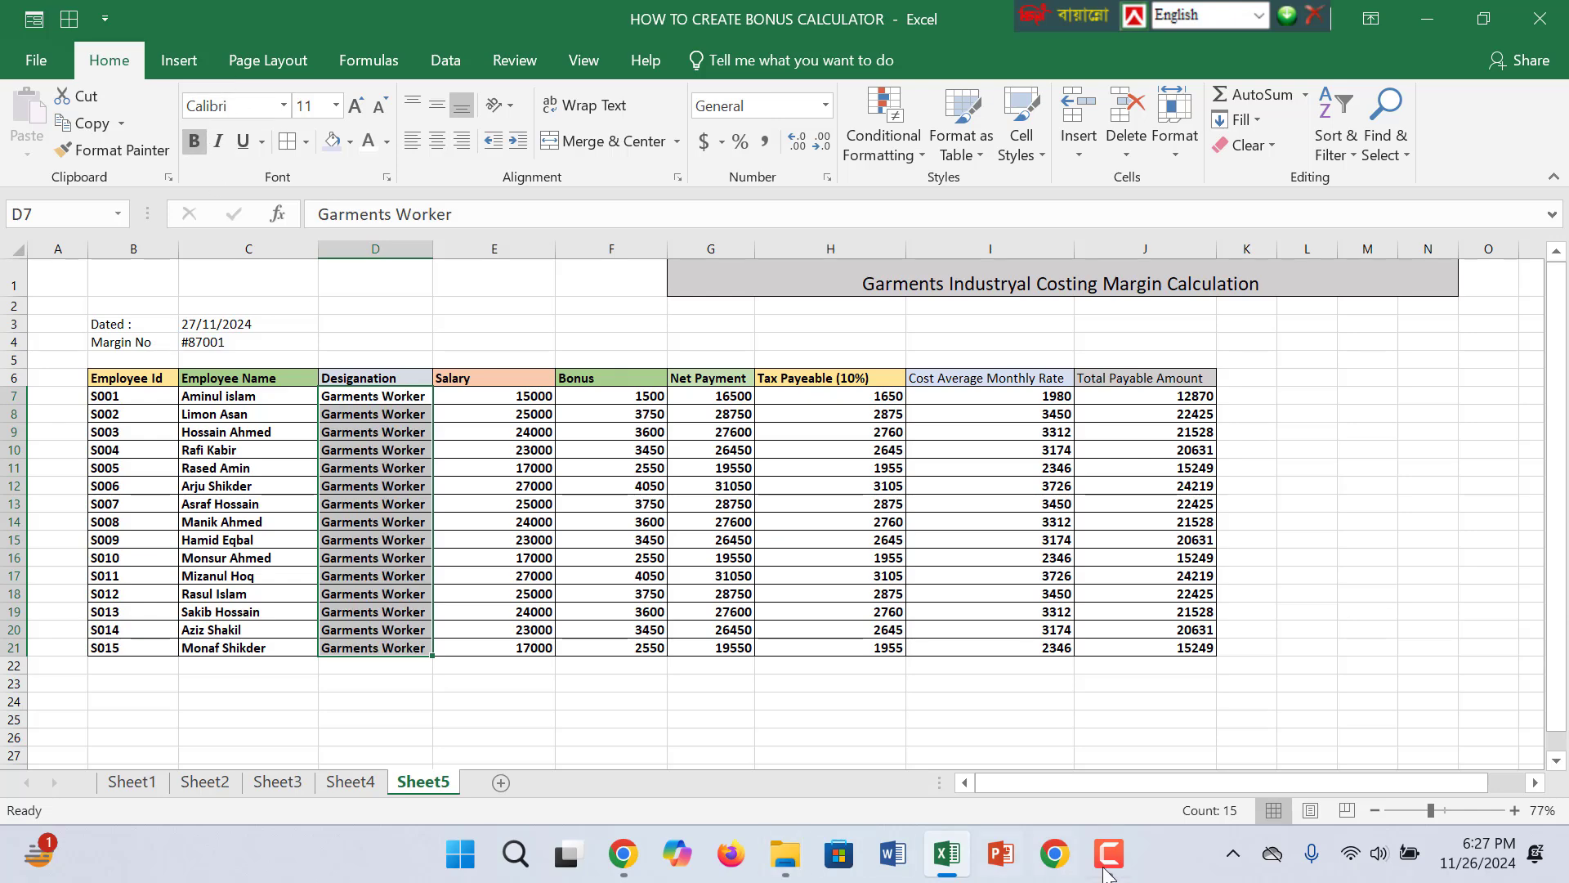